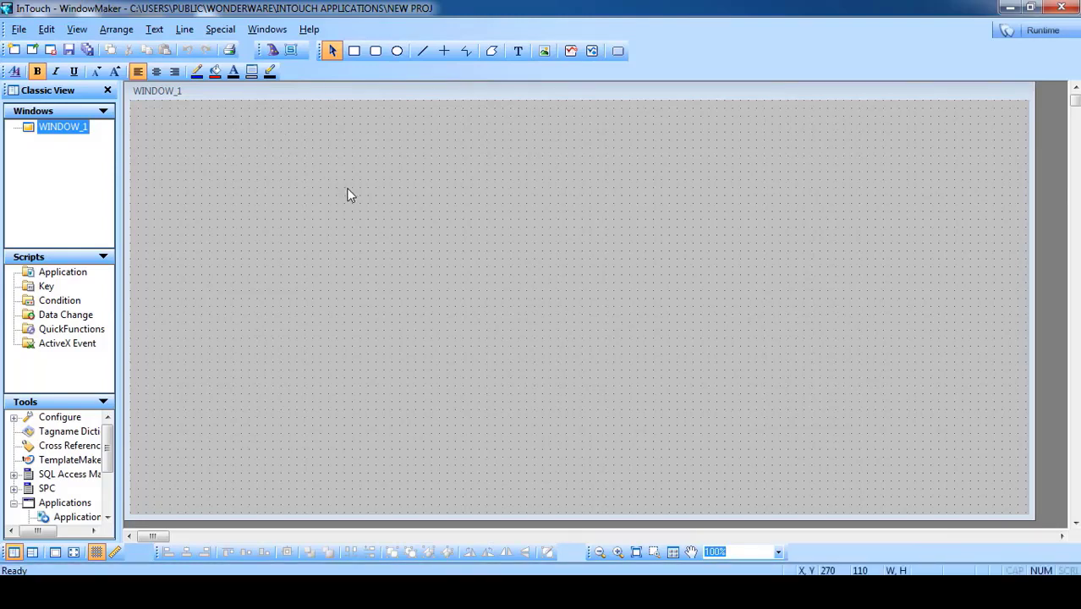
Insert the conical-bottom tank from the Tanks category of the Symbol Factory wizard in the upper part of the window.
{"action": "left_click", "coordinate": [273, 52]}
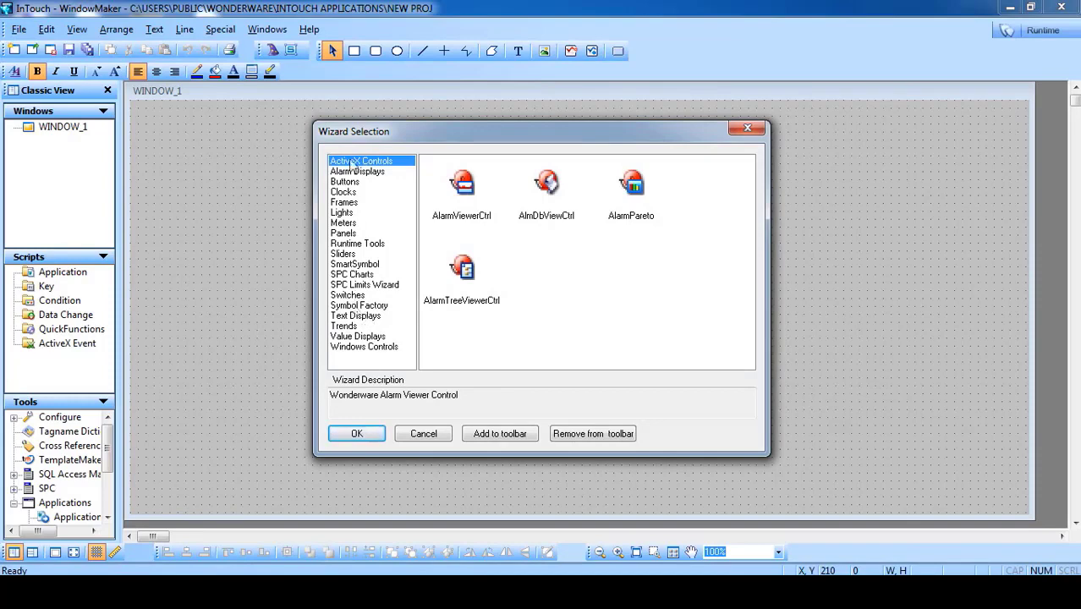
{"action": "left_click", "coordinate": [747, 128]}
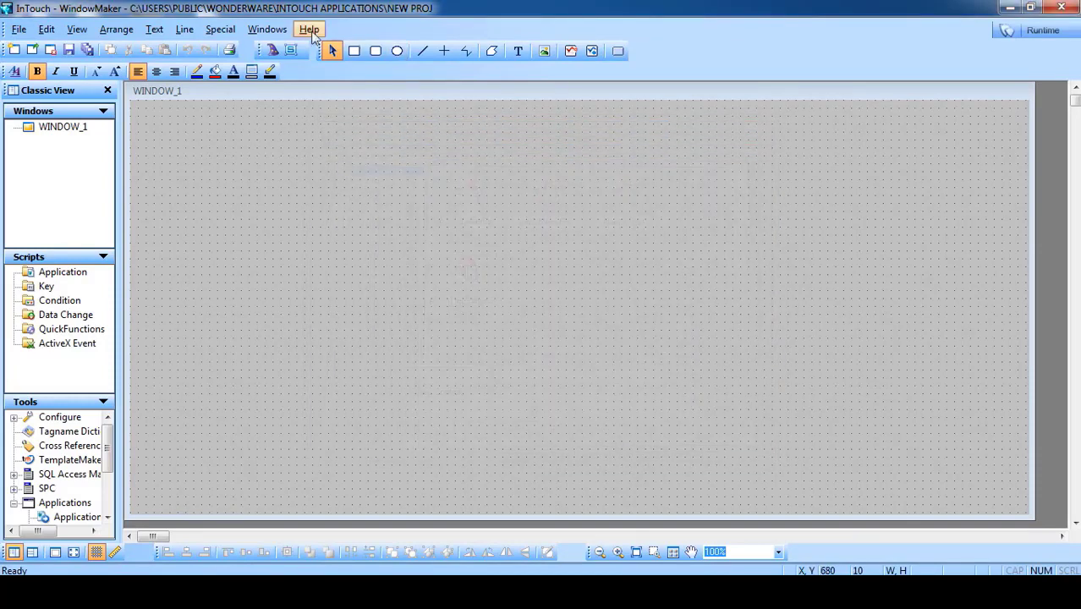
{"action": "left_click", "coordinate": [275, 52]}
{"action": "left_click", "coordinate": [361, 306]}
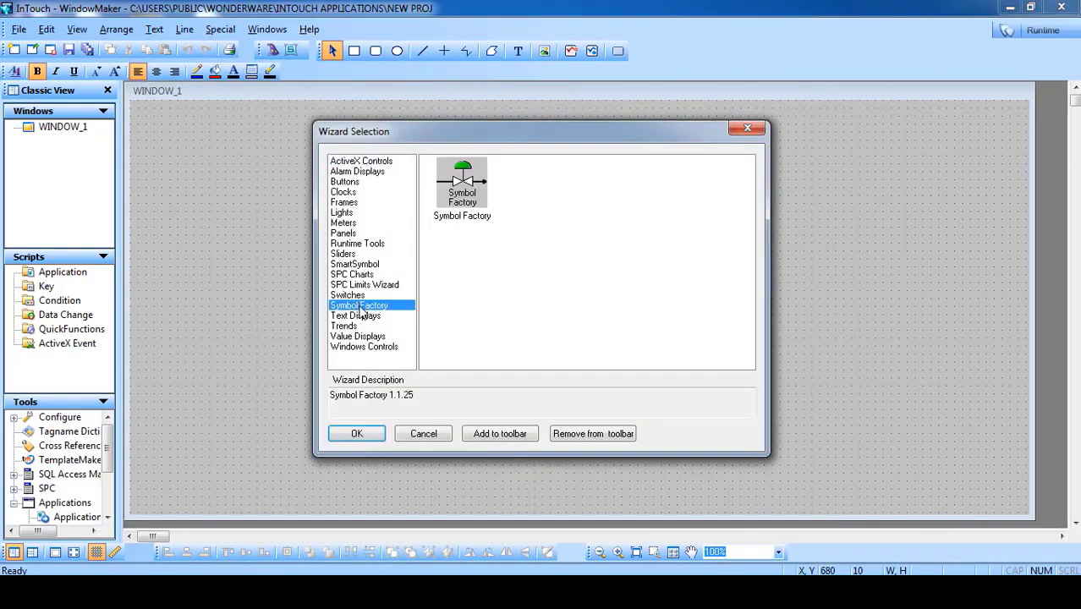
{"action": "double_click", "coordinate": [462, 193]}
{"action": "left_click", "coordinate": [295, 158]}
{"action": "key", "text": "t"}
{"action": "key", "text": "t"}
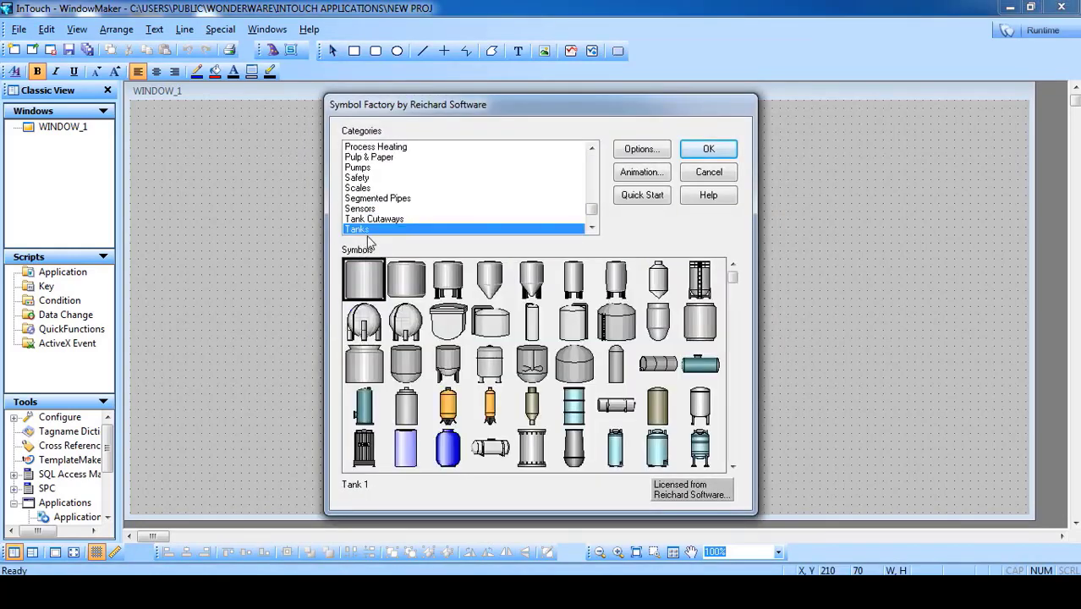
{"action": "double_click", "coordinate": [490, 279]}
{"action": "left_click_drag", "start_coordinate": [349, 235], "coordinate": [360, 208]}
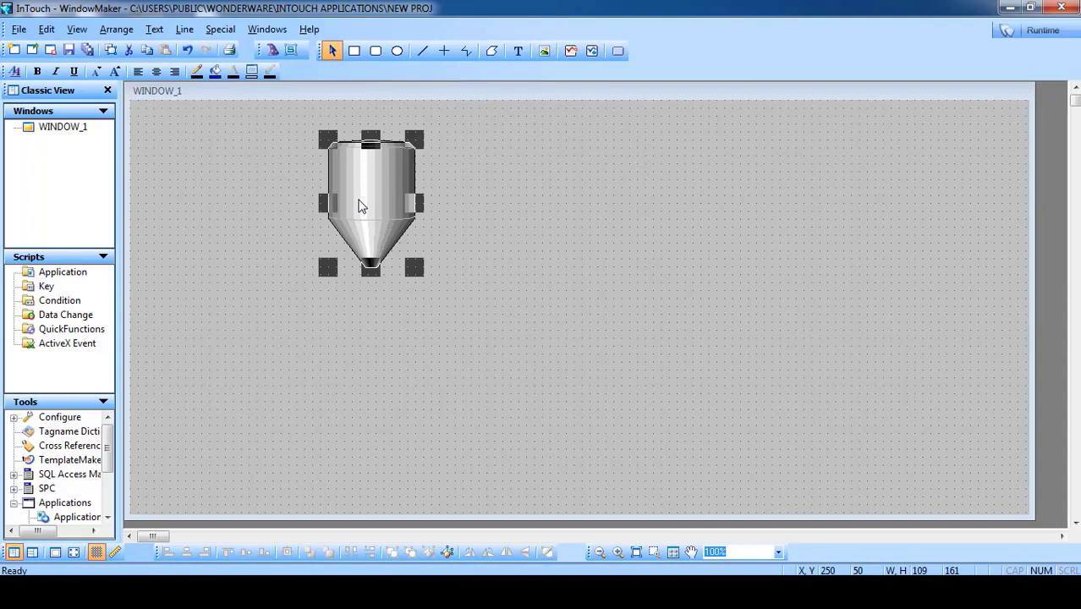
Break the tank's cell and rotate the tank 180 degrees so its cone points up, shifting it slightly toward the window's upper edge.
{"action": "right_click", "coordinate": [351, 181]}
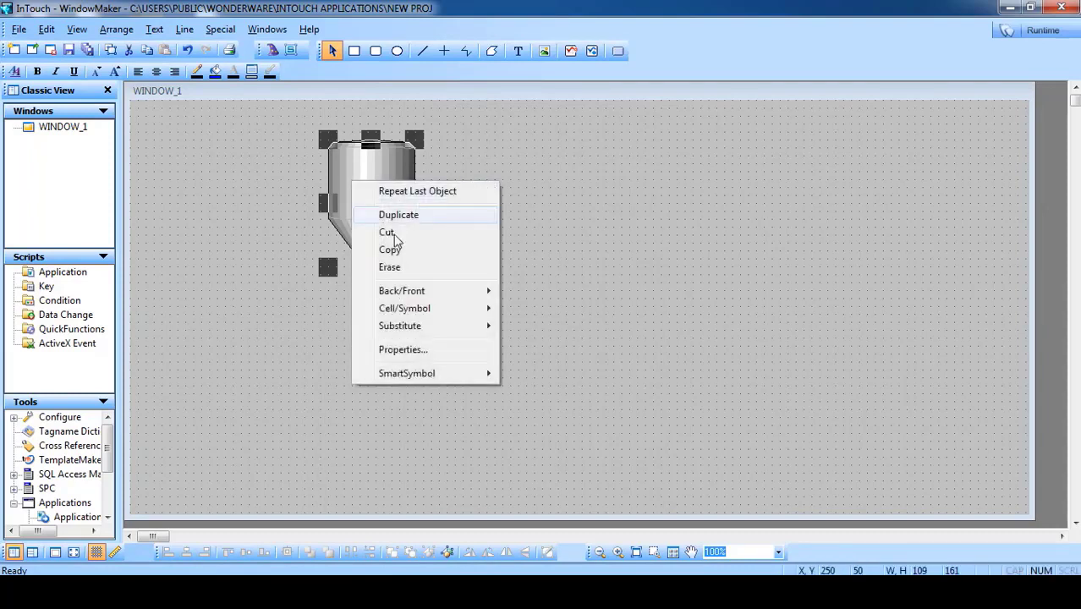
{"action": "mouse_move", "coordinate": [451, 308]}
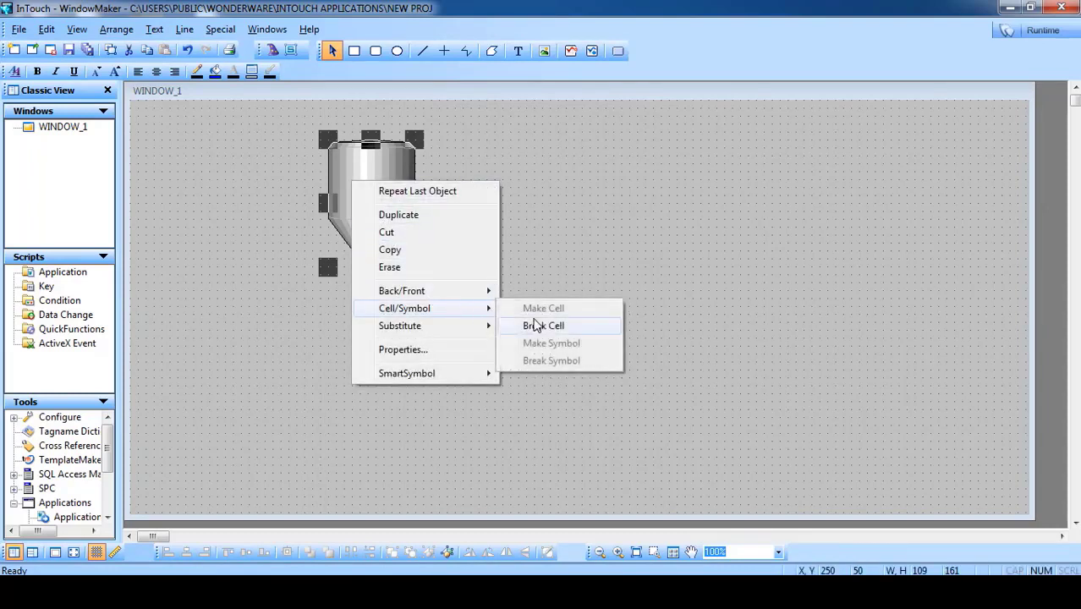
{"action": "left_click", "coordinate": [512, 324]}
{"action": "left_click", "coordinate": [470, 551]}
{"action": "left_click", "coordinate": [471, 552]}
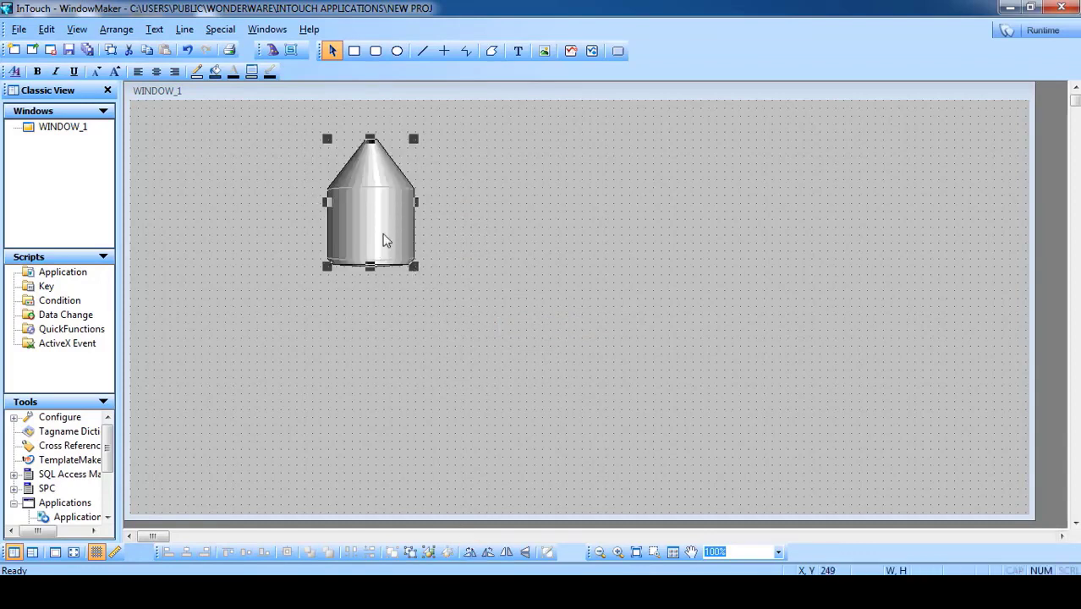
{"action": "left_click_drag", "start_coordinate": [375, 222], "coordinate": [391, 208]}
Duplicate the tank four times to form an evenly spaced row of five tanks.
{"action": "right_click", "coordinate": [382, 197]}
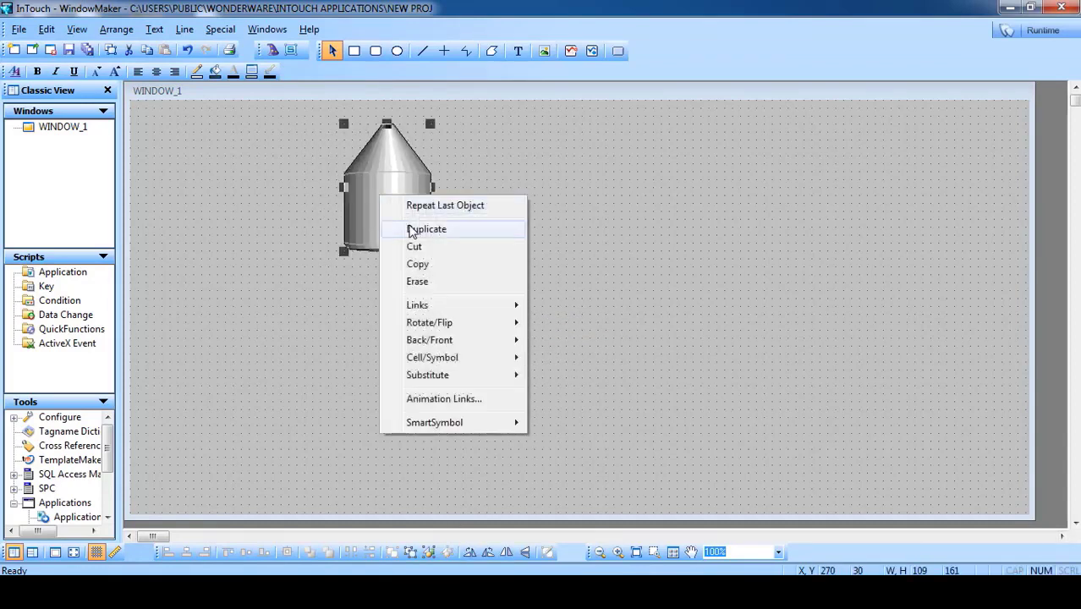
{"action": "left_click", "coordinate": [410, 227]}
{"action": "left_click", "coordinate": [501, 201]}
{"action": "right_click", "coordinate": [502, 202]}
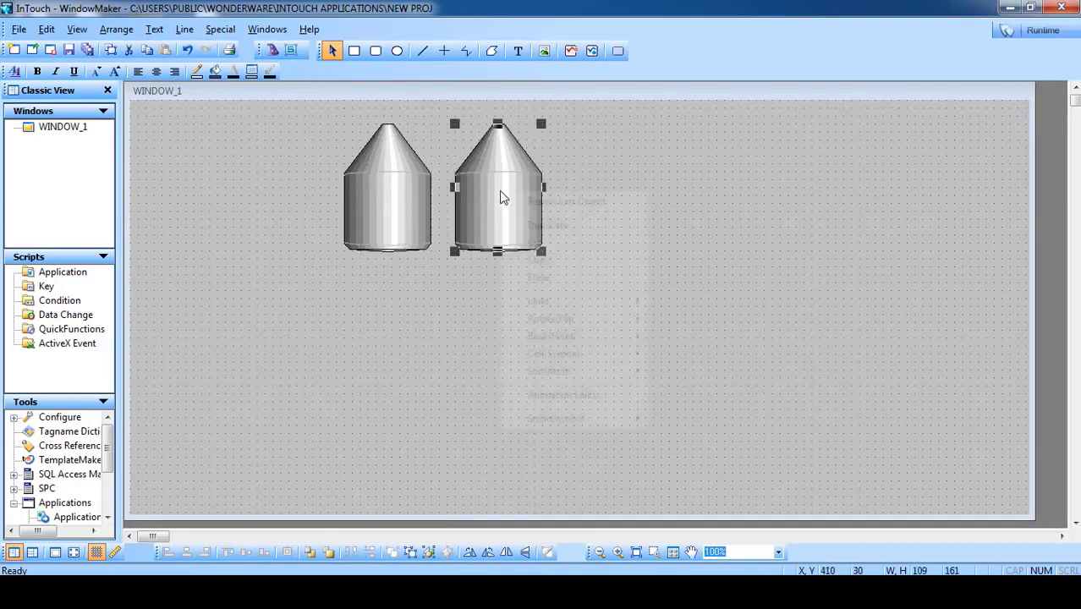
{"action": "left_click", "coordinate": [527, 225]}
{"action": "right_click", "coordinate": [597, 184]}
{"action": "left_click", "coordinate": [624, 215]}
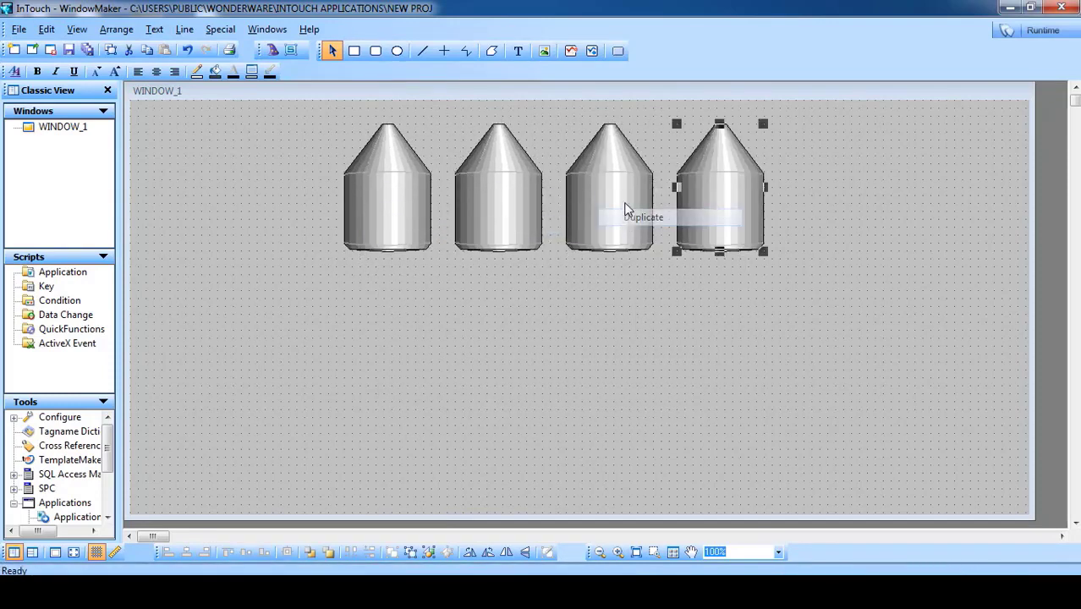
{"action": "right_click", "coordinate": [715, 179]}
{"action": "left_click", "coordinate": [759, 211]}
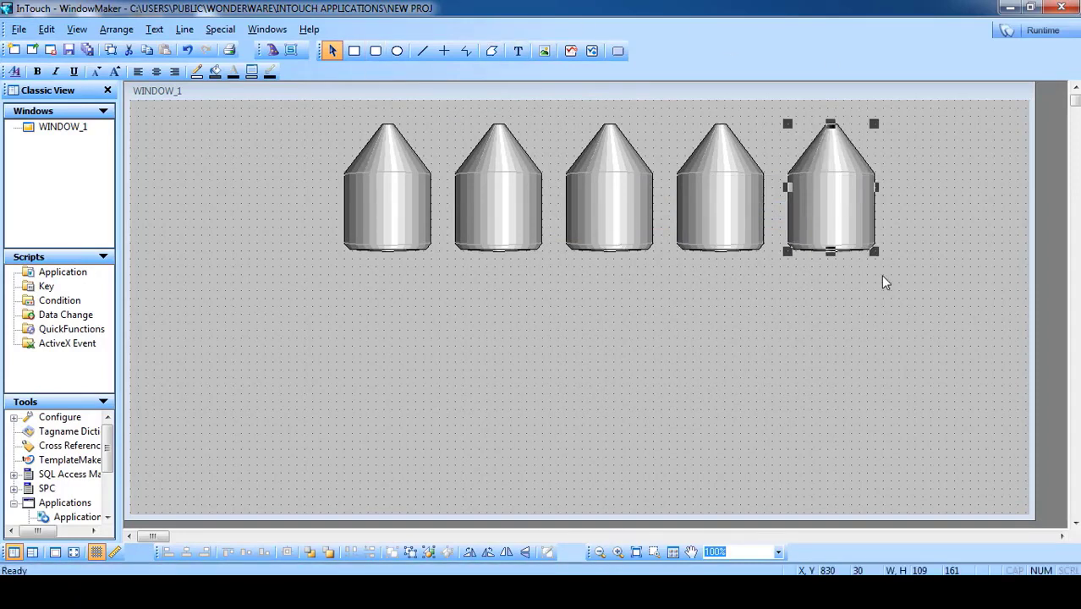
Add a "#" text object, enlarge it to about 30 by 38, and place it below the first tank.
{"action": "left_click", "coordinate": [519, 52]}
{"action": "left_click", "coordinate": [352, 291]}
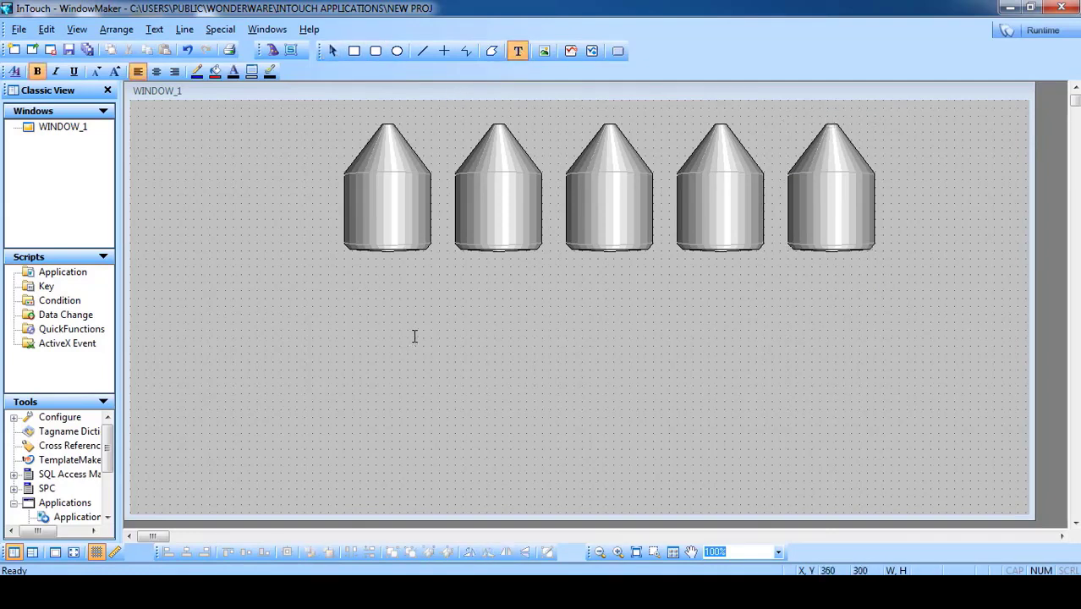
{"action": "left_click", "coordinate": [418, 337]}
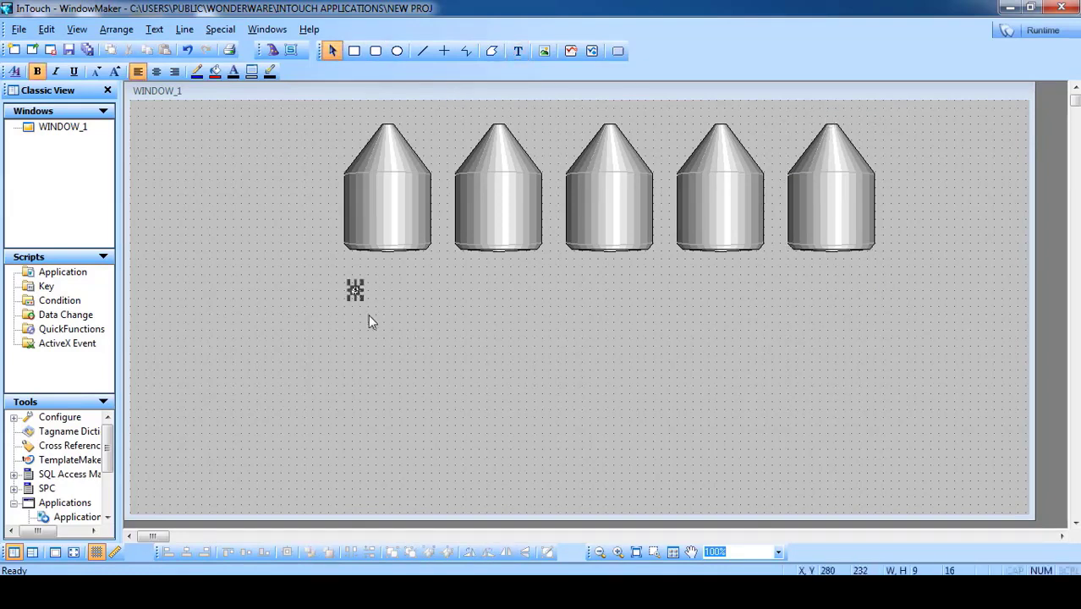
{"action": "left_click_drag", "start_coordinate": [368, 308], "coordinate": [372, 310]}
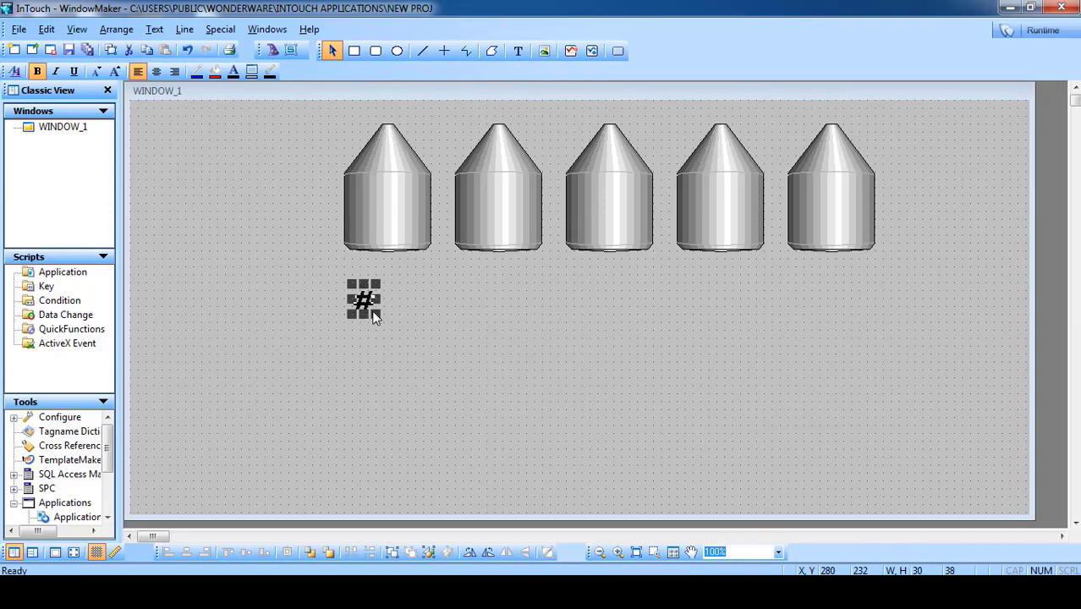
{"action": "left_click_drag", "start_coordinate": [365, 306], "coordinate": [380, 297]}
Duplicate the "#" text four times in a level row beneath the tanks.
{"action": "left_click", "coordinate": [111, 49]}
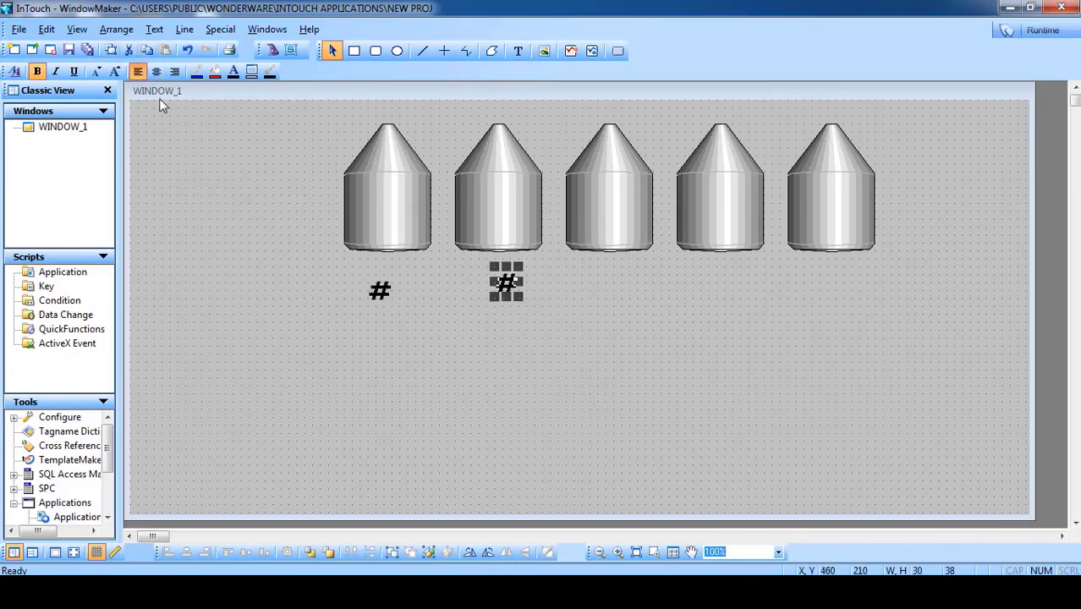
{"action": "left_click_drag", "start_coordinate": [518, 288], "coordinate": [517, 296]}
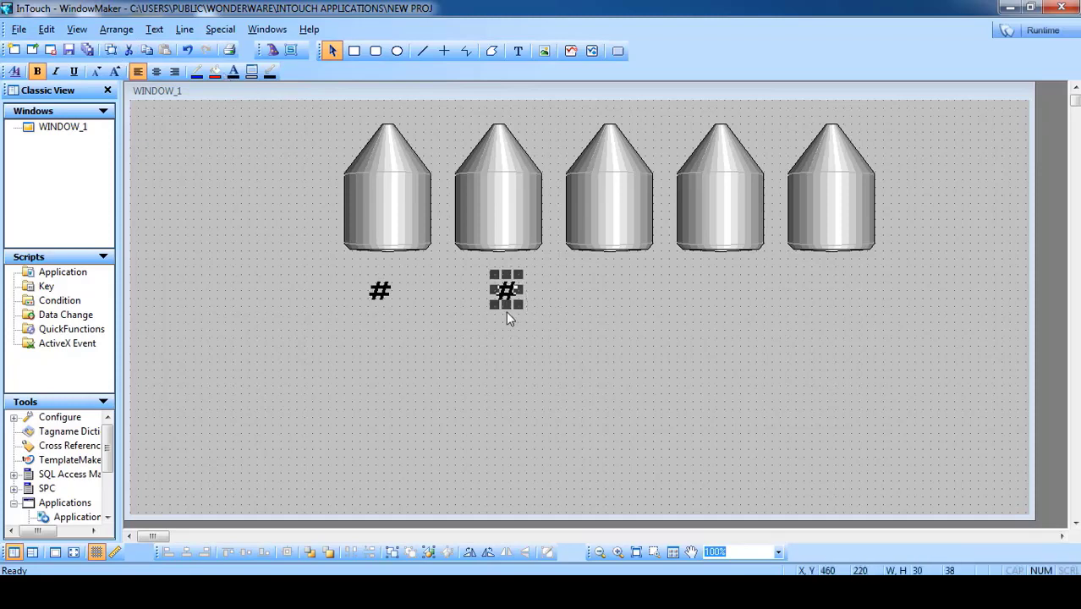
{"action": "left_click", "coordinate": [110, 50]}
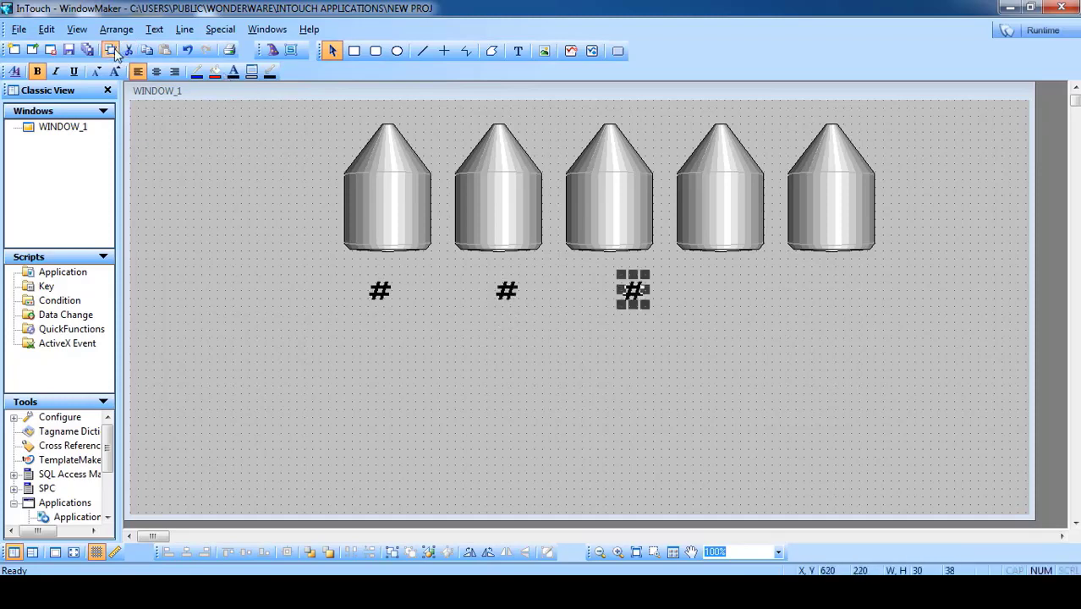
{"action": "left_click", "coordinate": [111, 50]}
{"action": "left_click", "coordinate": [110, 50]}
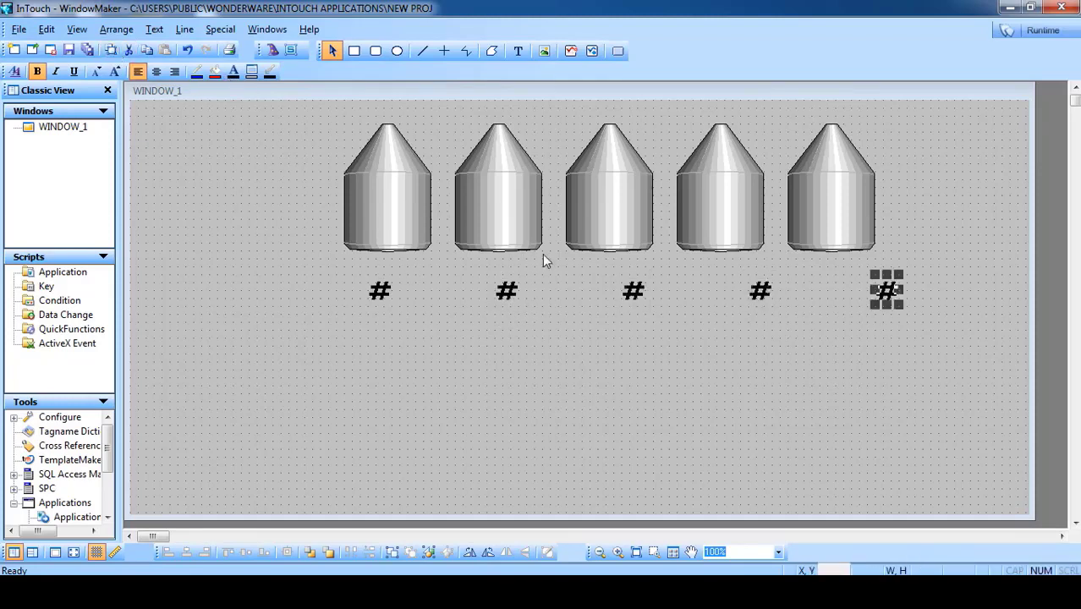
Move the second, third and fourth "#" texts so that each sits centred below its own tank.
{"action": "left_click", "coordinate": [643, 296]}
{"action": "left_click_drag", "start_coordinate": [650, 303], "coordinate": [623, 297]}
{"action": "left_click", "coordinate": [501, 292]}
{"action": "left_click", "coordinate": [616, 296]}
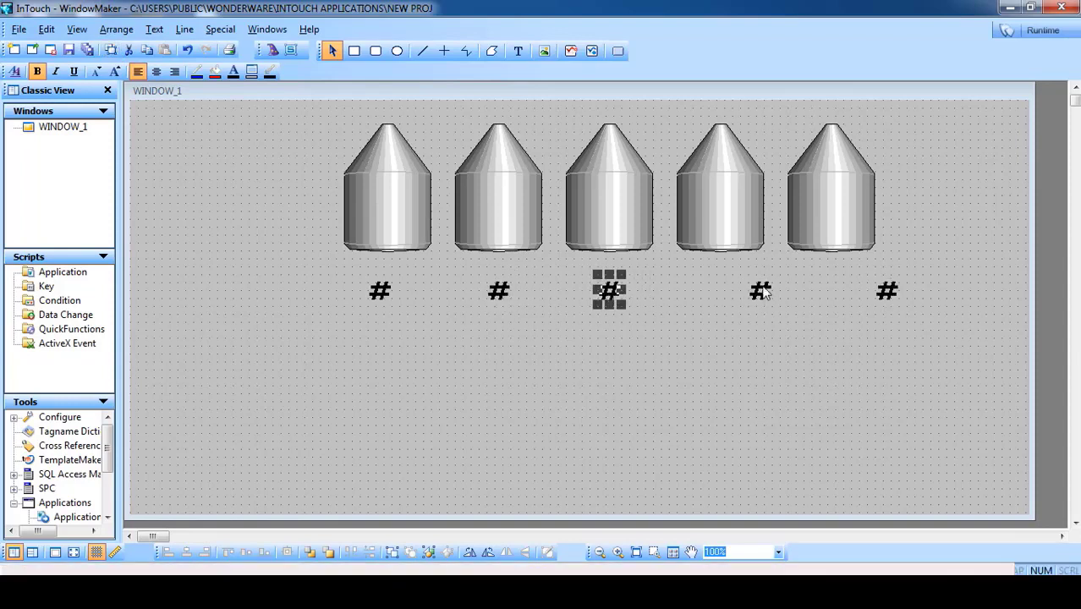
{"action": "left_click", "coordinate": [764, 295]}
{"action": "left_click_drag", "start_coordinate": [764, 295], "coordinate": [756, 295]}
{"action": "key", "text": "Left"}
{"action": "key", "text": "Left"}
{"action": "key", "text": "Left"}
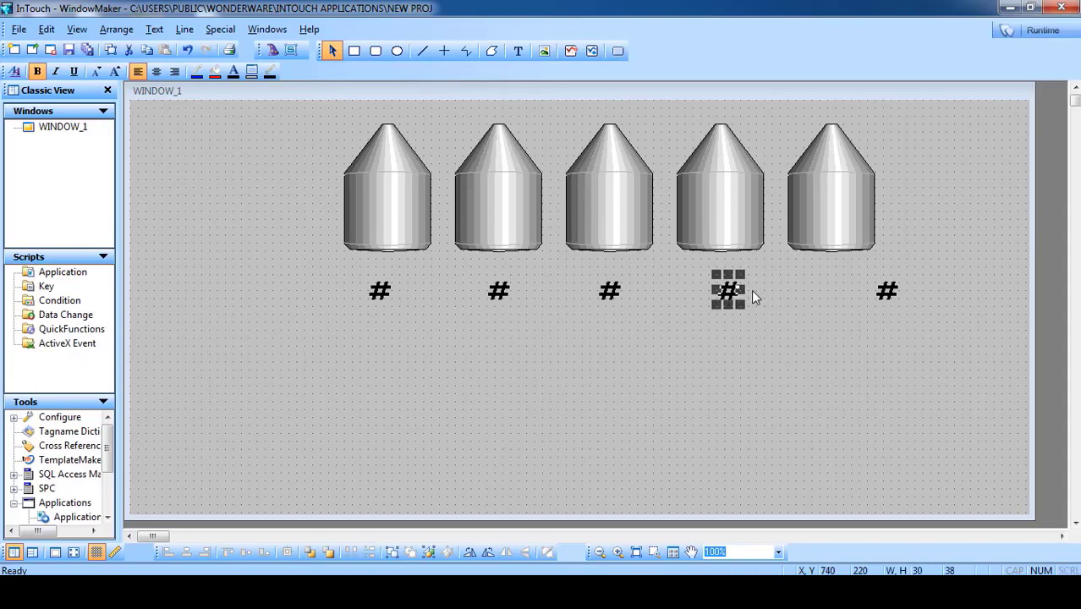
Move the fifth "#" text so that it sits below the last tank, and clear the selection.
{"action": "left_click", "coordinate": [882, 297]}
{"action": "key", "text": "Left"}
{"action": "key", "text": "Left"}
{"action": "key", "text": "Left"}
{"action": "key", "text": "Left"}
{"action": "key", "text": "Left"}
{"action": "key", "text": "Left"}
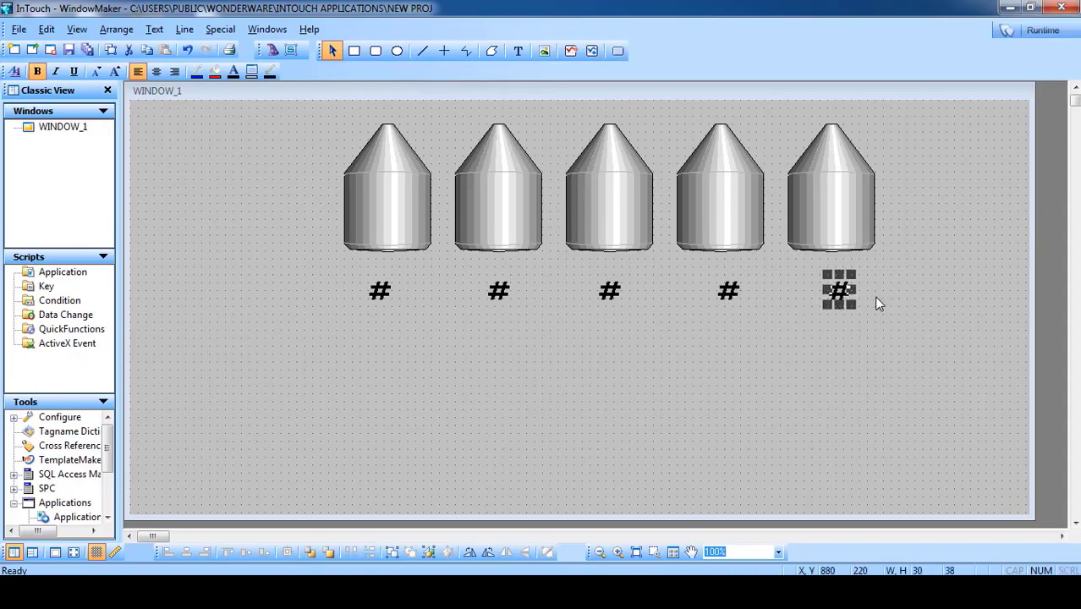
{"action": "left_click", "coordinate": [677, 341]}
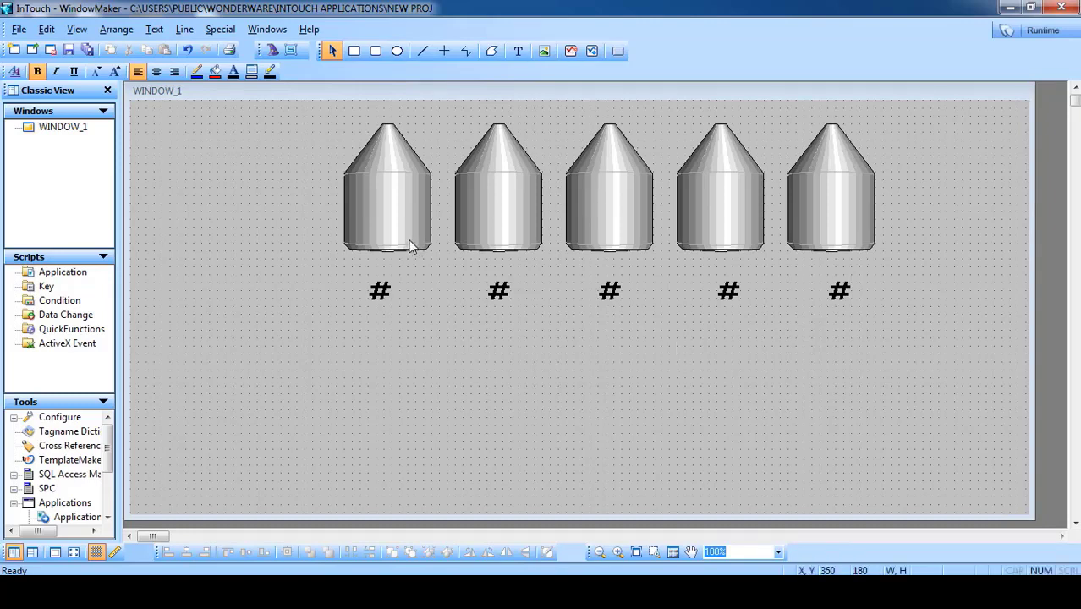
Set the window's background color to yellow from the standard palette.
{"action": "left_click_drag", "start_coordinate": [913, 121], "coordinate": [282, 269]}
{"action": "left_click", "coordinate": [466, 396]}
{"action": "left_click", "coordinate": [217, 74]}
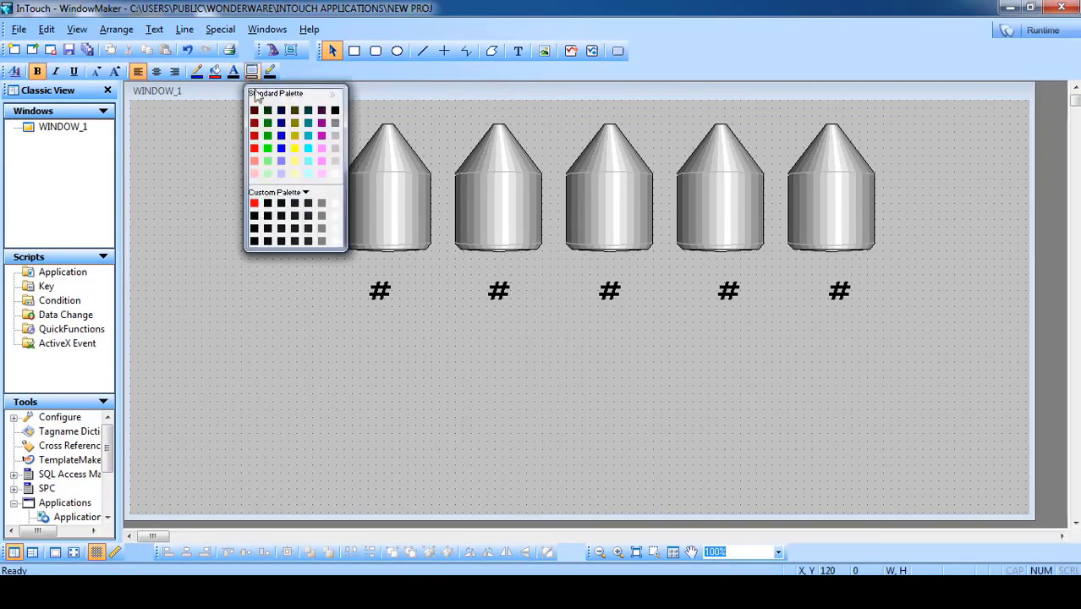
{"action": "left_click", "coordinate": [295, 151]}
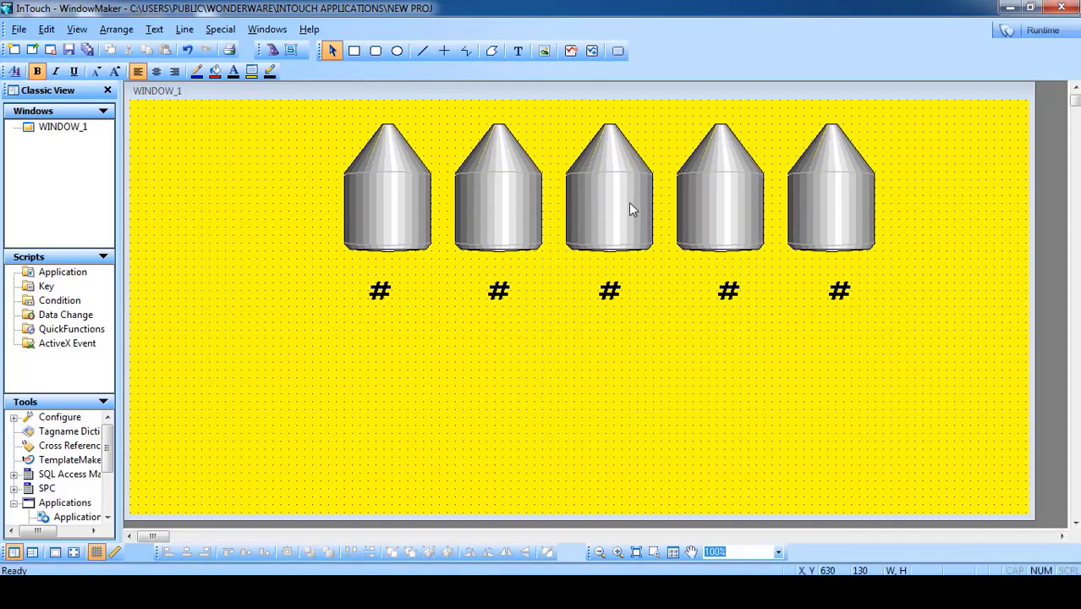
Give the first tank a vertical percent fill link with the expression ig1 and 100 as the value at maximum fill.
{"action": "double_click", "coordinate": [387, 223]}
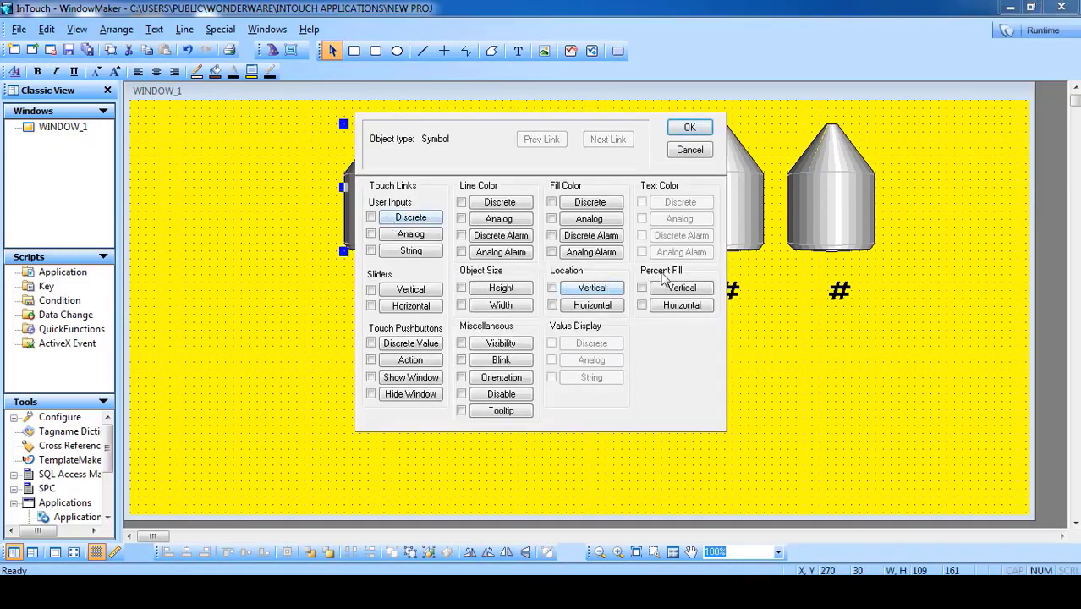
{"action": "left_click", "coordinate": [675, 287]}
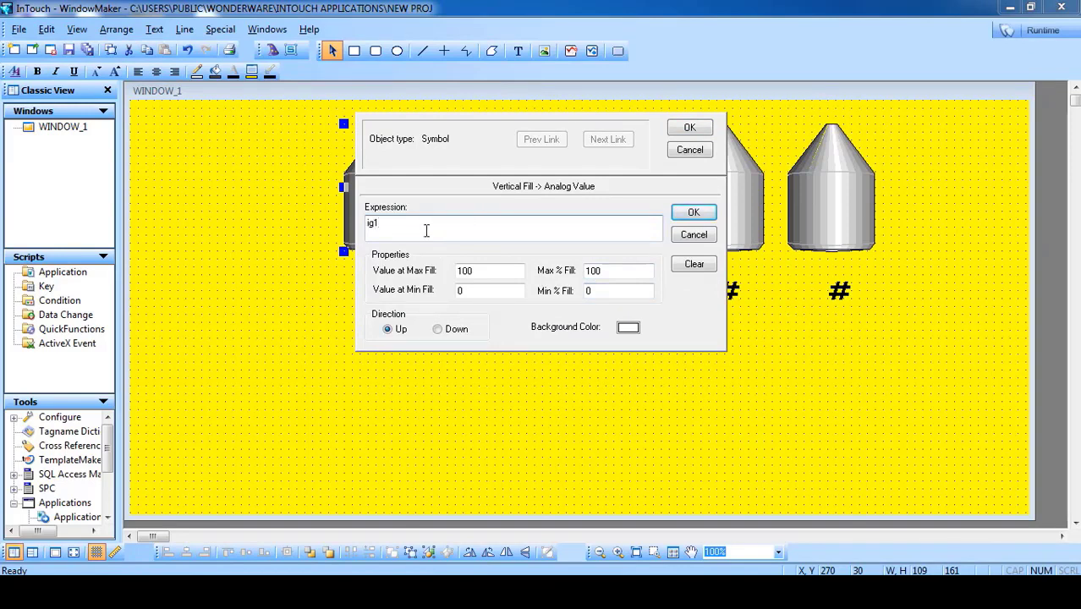
{"action": "left_click", "coordinate": [465, 270]}
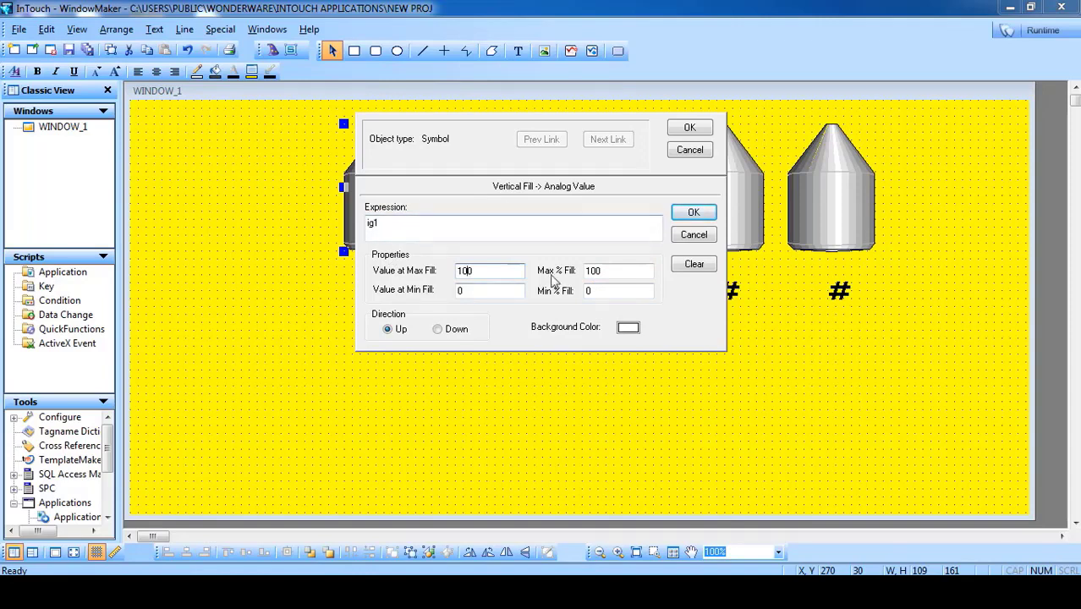
{"action": "left_click", "coordinate": [421, 228]}
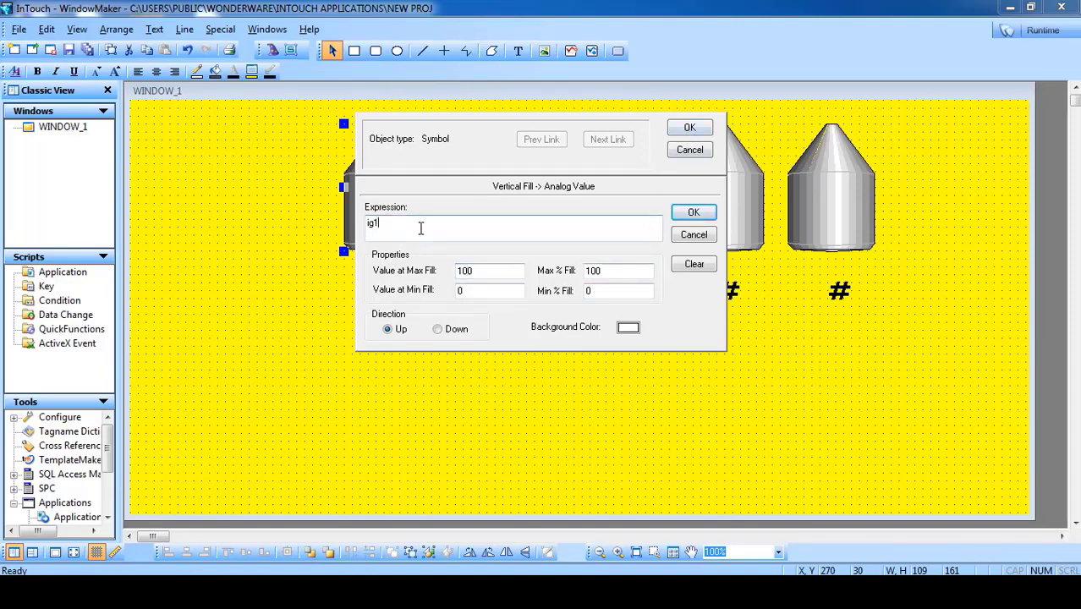
Define and save the tagname ig1 as Memory Real, and accept the first tank's fill link.
{"action": "left_click", "coordinate": [686, 133]}
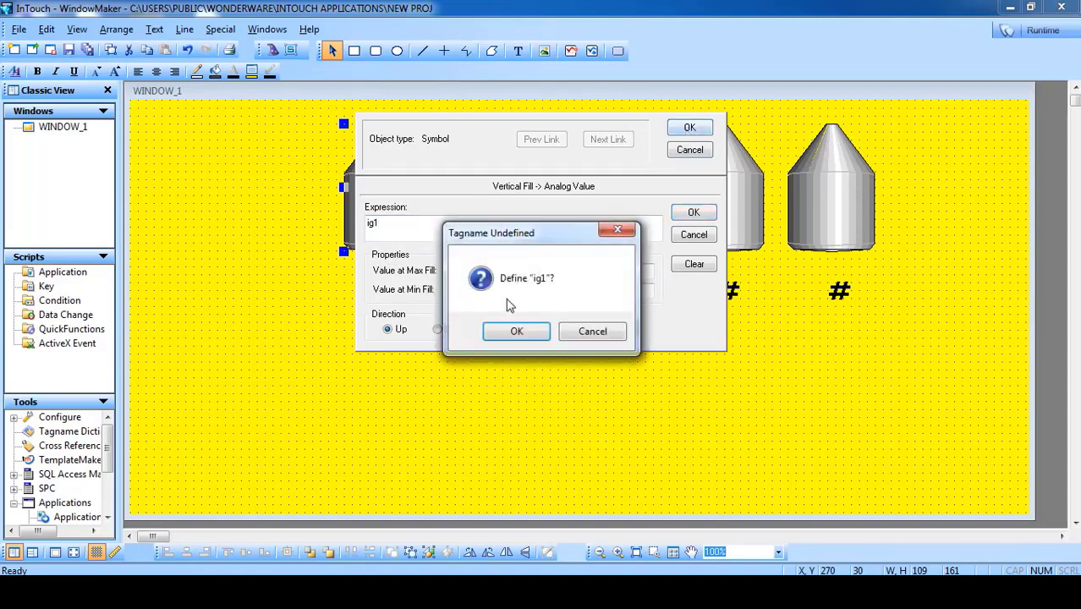
{"action": "left_click", "coordinate": [515, 332]}
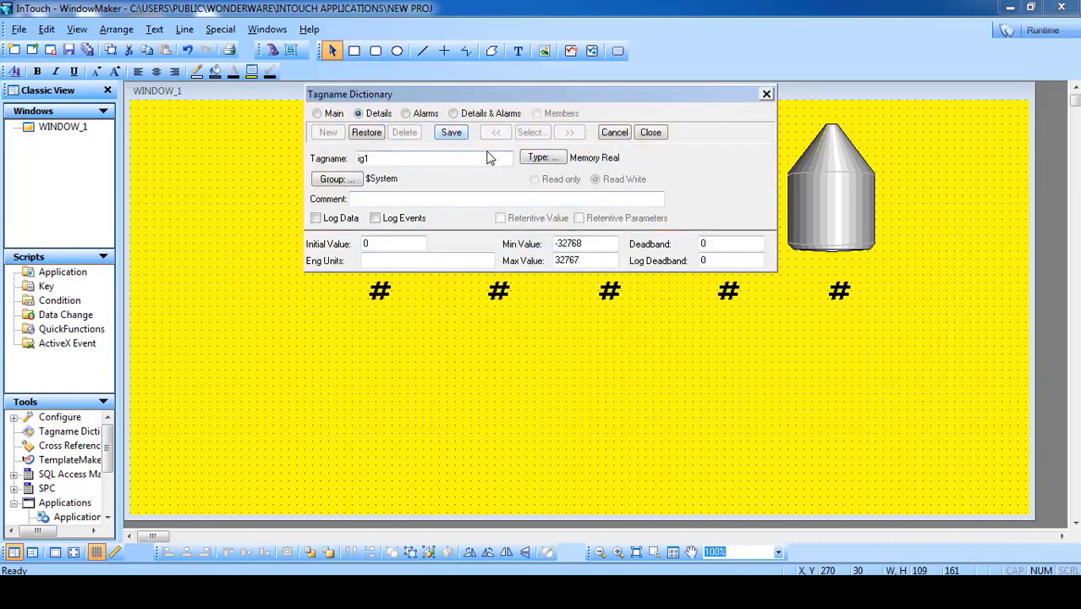
{"action": "left_click", "coordinate": [452, 133]}
{"action": "left_click", "coordinate": [650, 133]}
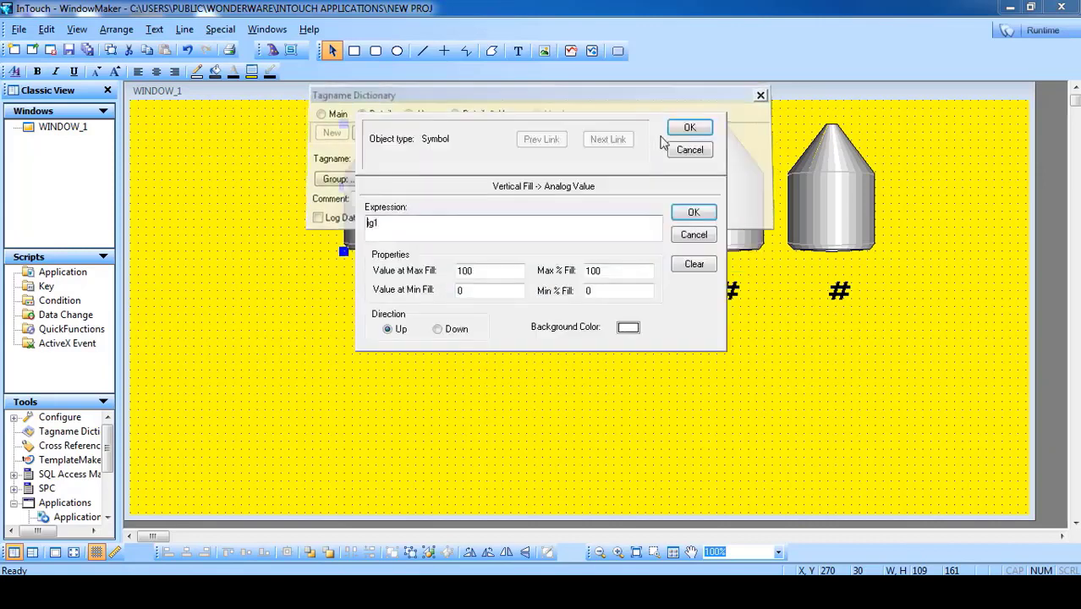
{"action": "left_click", "coordinate": [688, 136]}
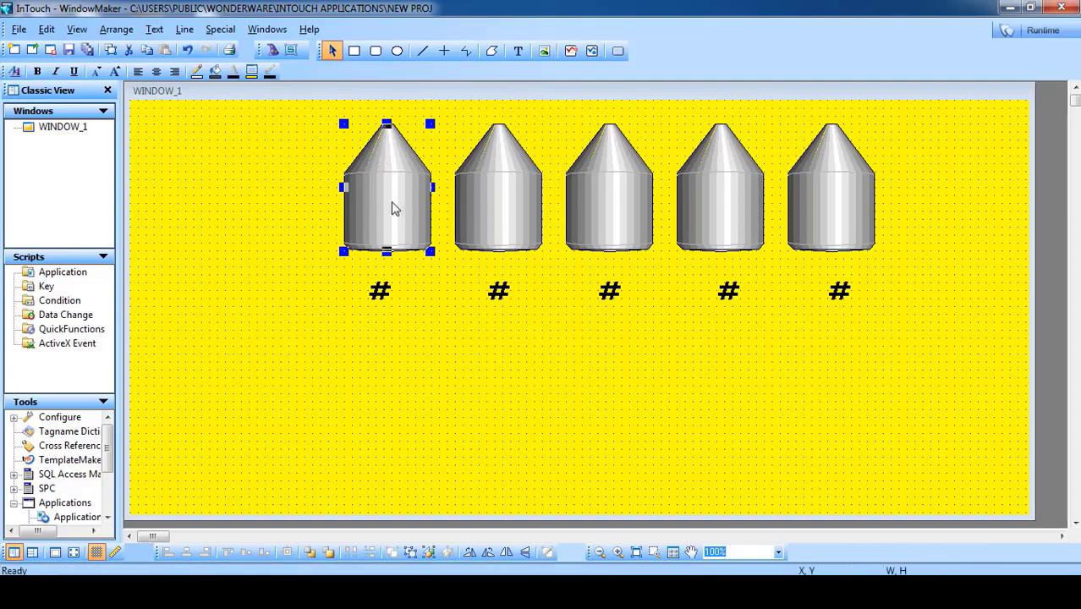
Give the "#" text below the first tank an analog value display link with the expression ig1.
{"action": "double_click", "coordinate": [382, 292]}
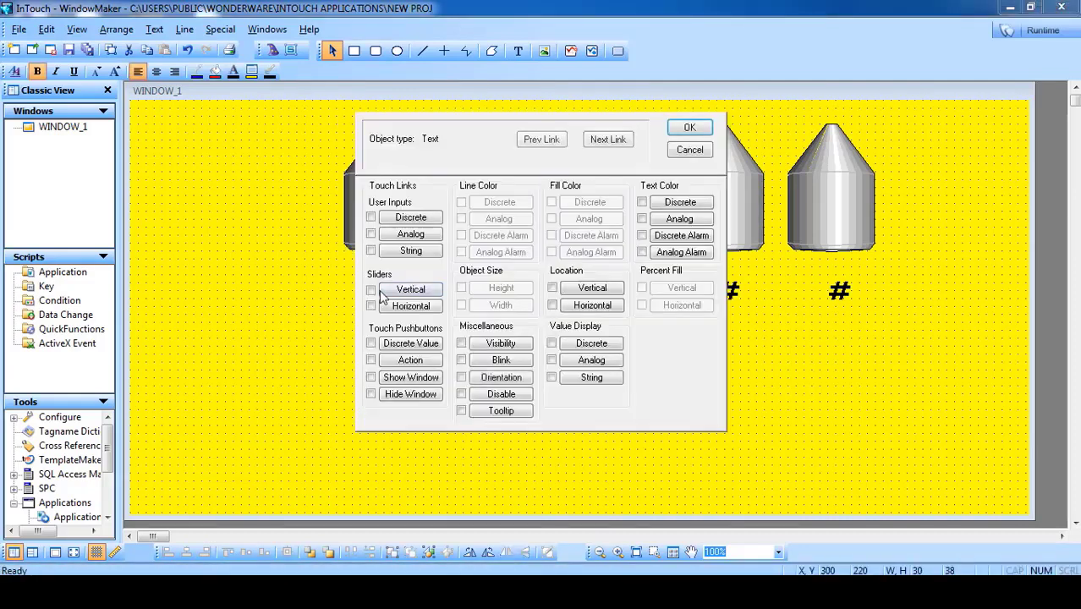
{"action": "left_click", "coordinate": [595, 360]}
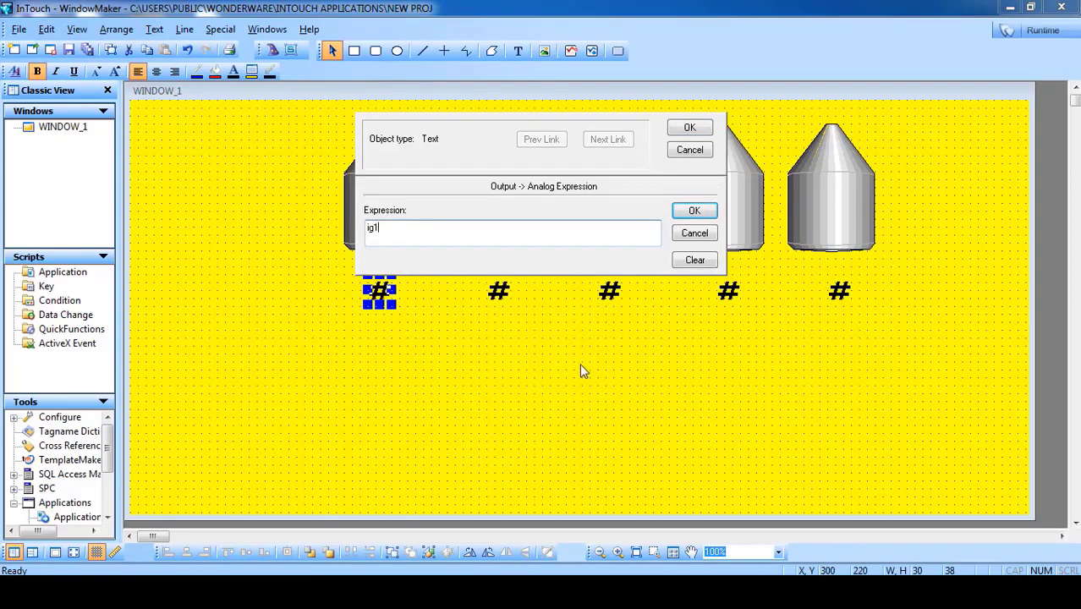
{"action": "left_click", "coordinate": [691, 129]}
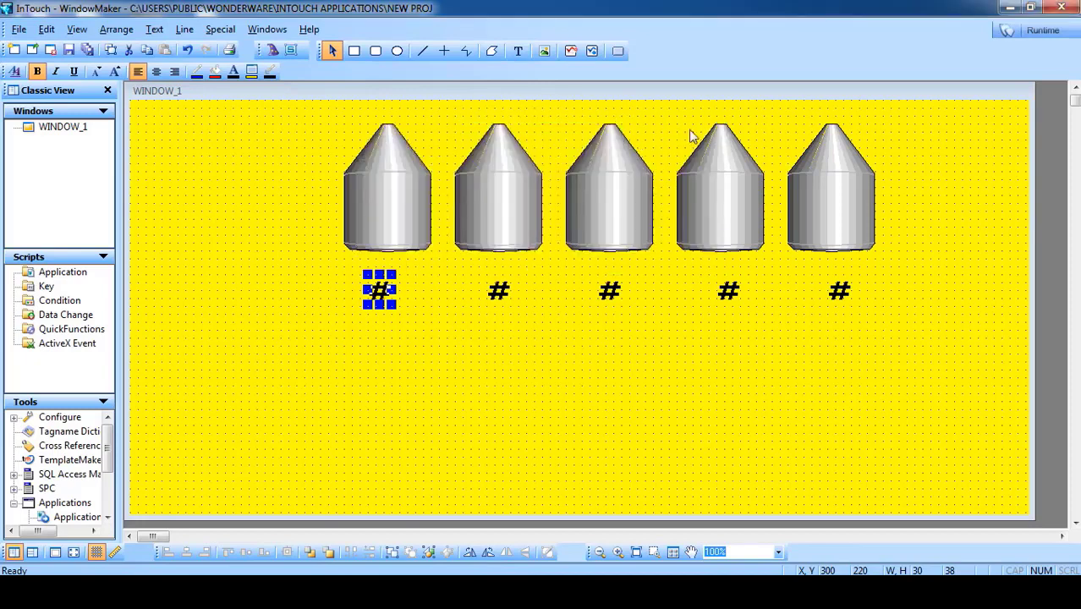
Give the second tank a vertical percent fill link to ig2 with 100 at maximum fill, and define ig2 as a Memory Real tagname.
{"action": "double_click", "coordinate": [486, 207]}
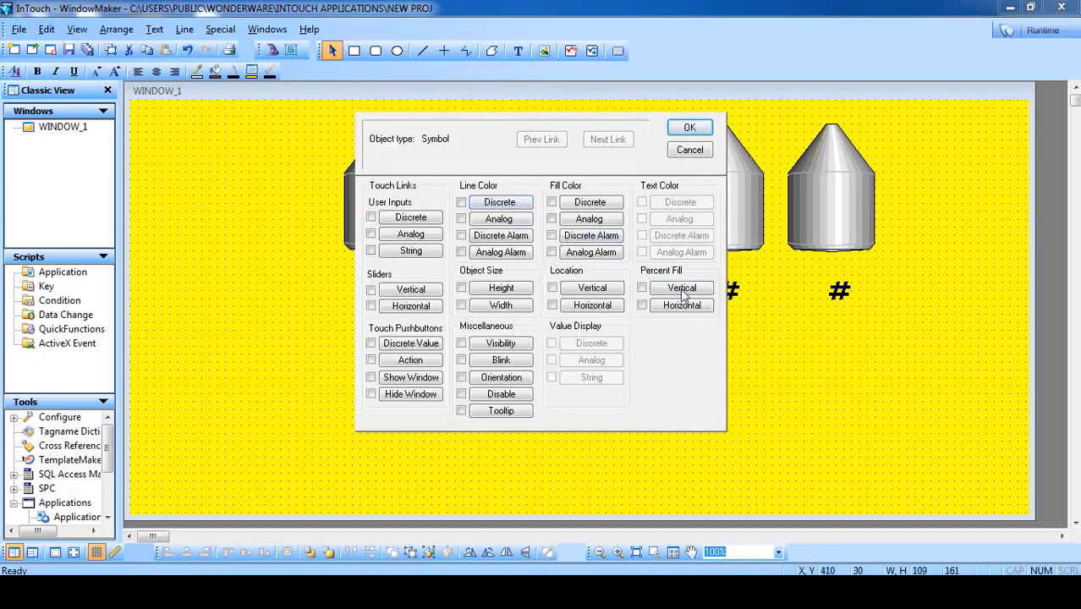
{"action": "left_click", "coordinate": [682, 291]}
{"action": "left_click", "coordinate": [427, 227]}
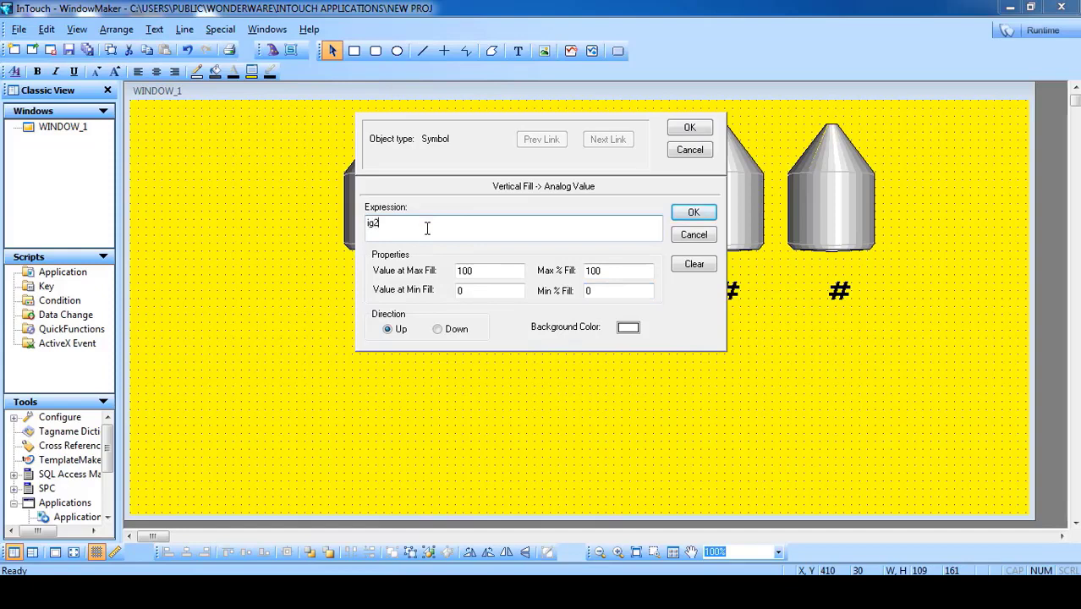
{"action": "left_click", "coordinate": [471, 271]}
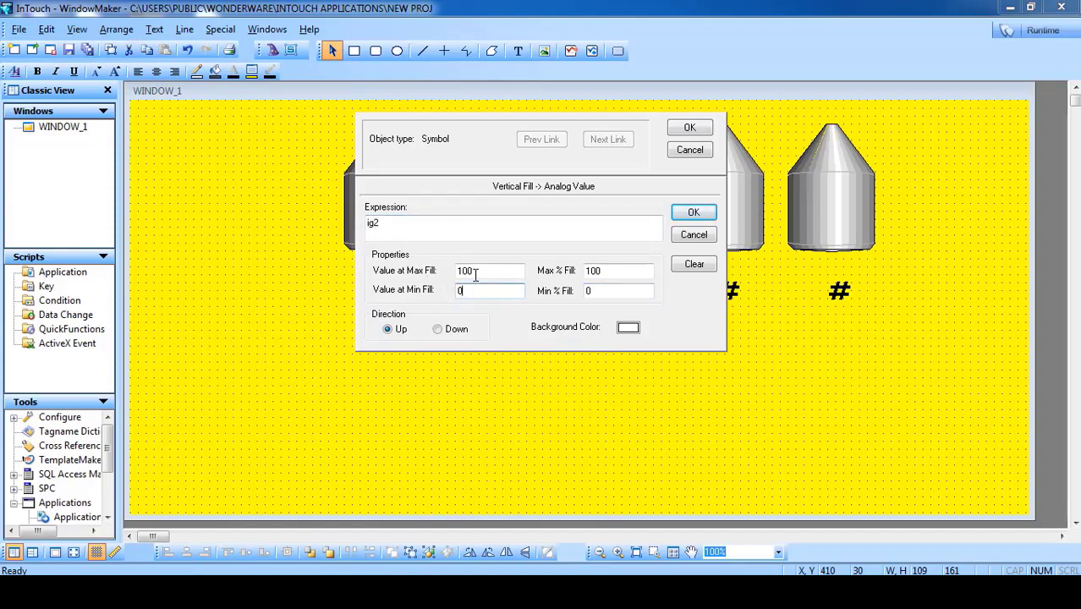
{"action": "left_click", "coordinate": [599, 272]}
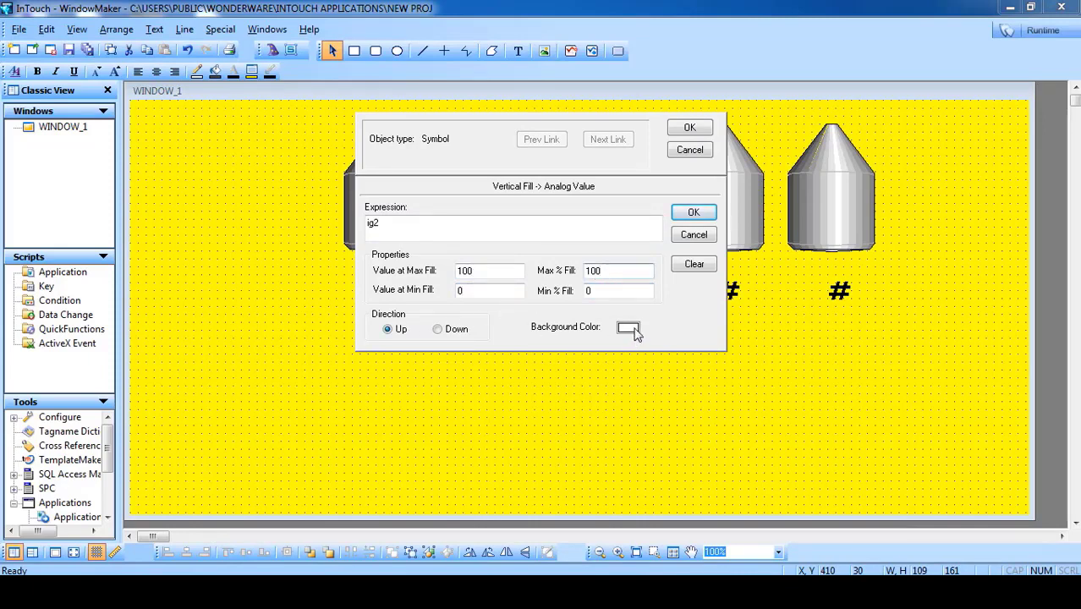
{"action": "left_click", "coordinate": [692, 128]}
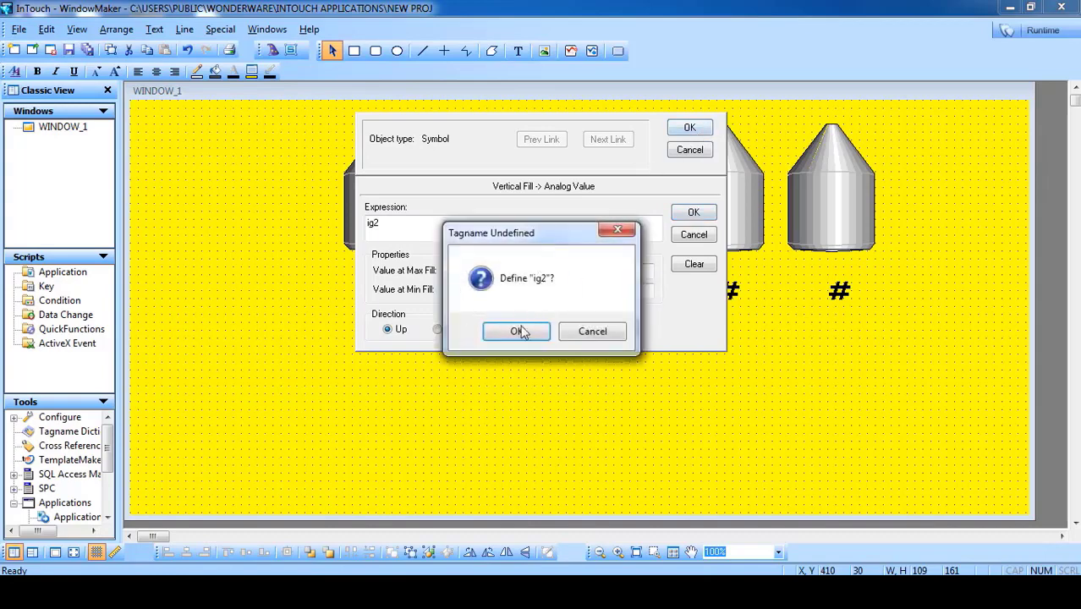
{"action": "left_click", "coordinate": [518, 331]}
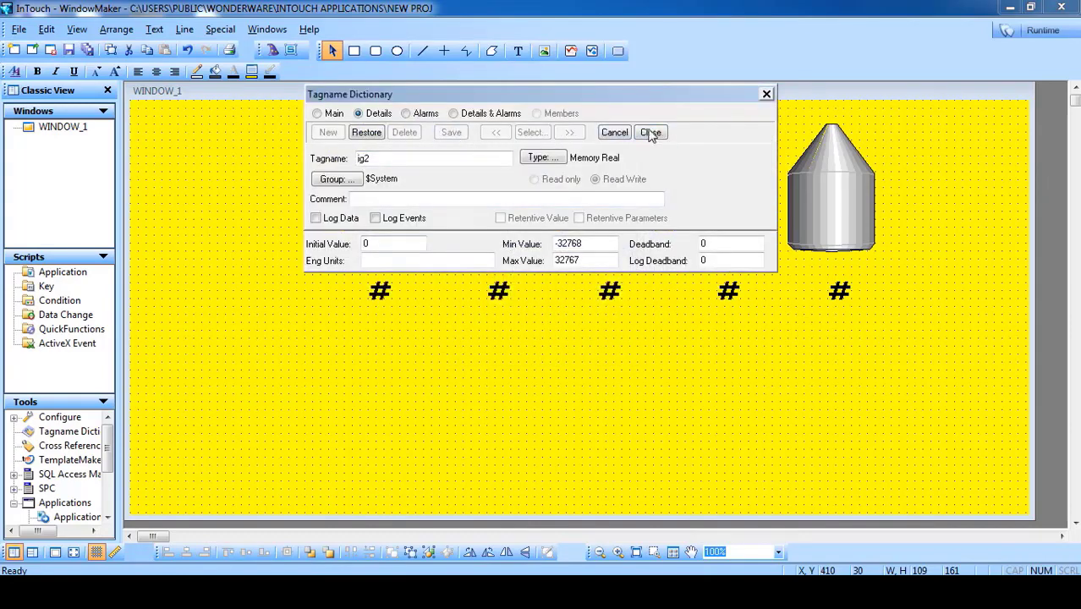
{"action": "left_click", "coordinate": [651, 133]}
{"action": "left_click", "coordinate": [687, 129]}
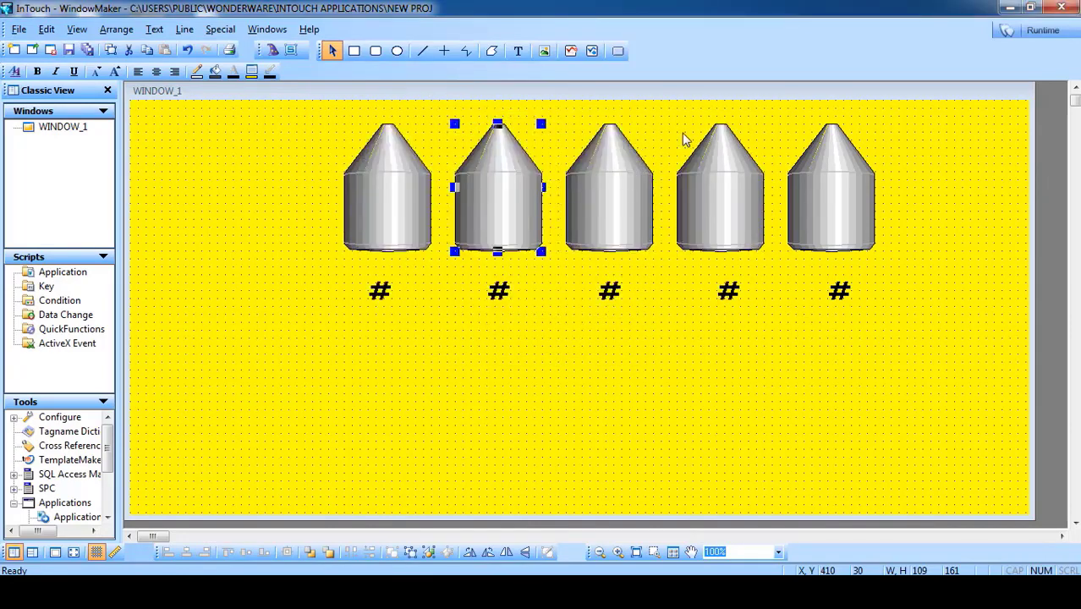
Give the "#" text below the second tank an analog value display link with the expression ig2.
{"action": "double_click", "coordinate": [501, 298]}
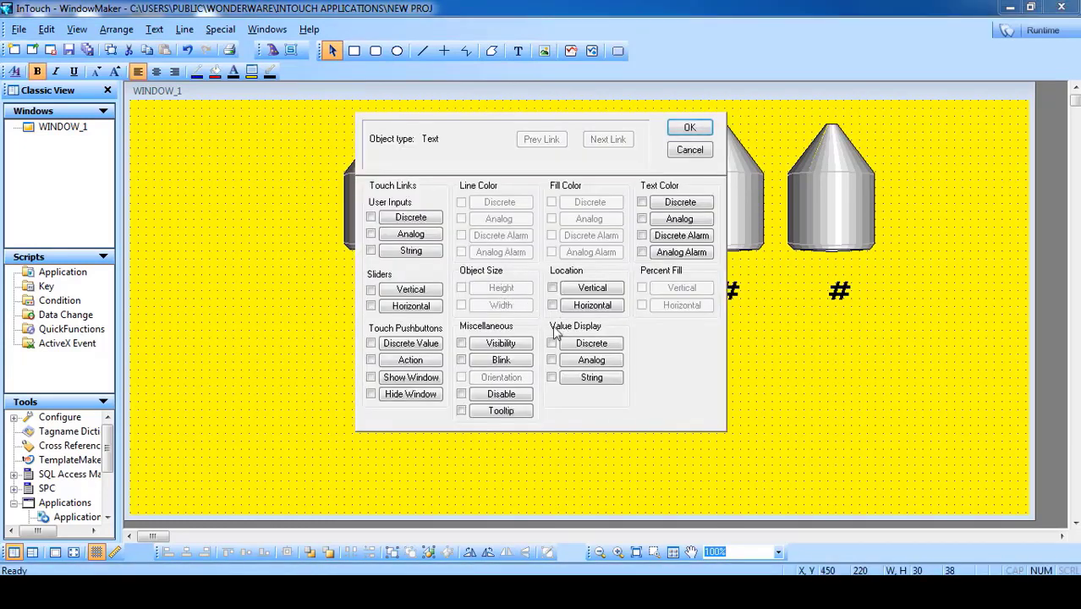
{"action": "left_click", "coordinate": [591, 360]}
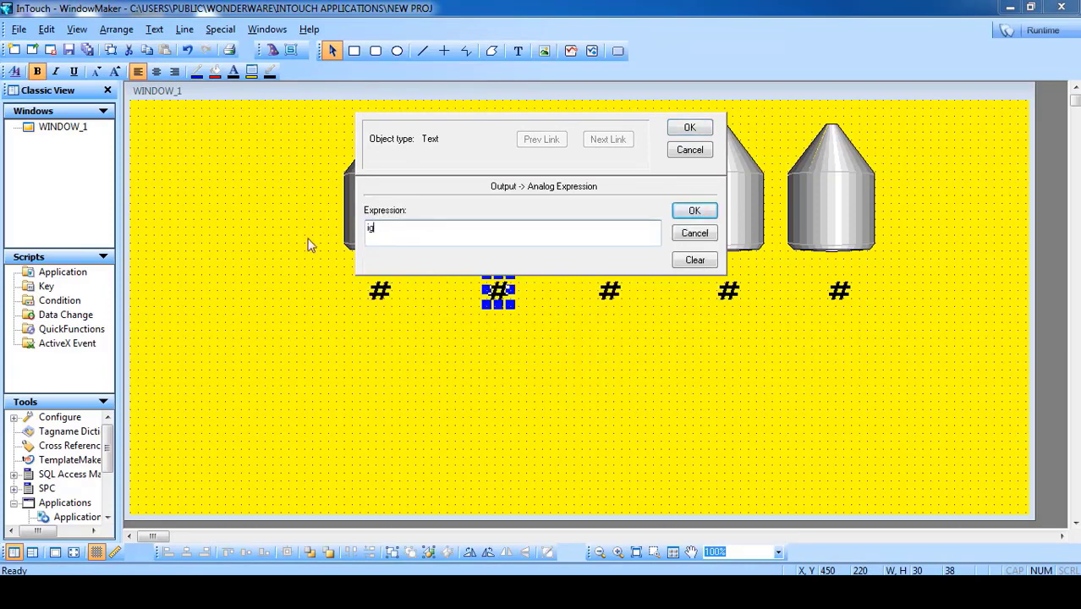
{"action": "left_click", "coordinate": [690, 127]}
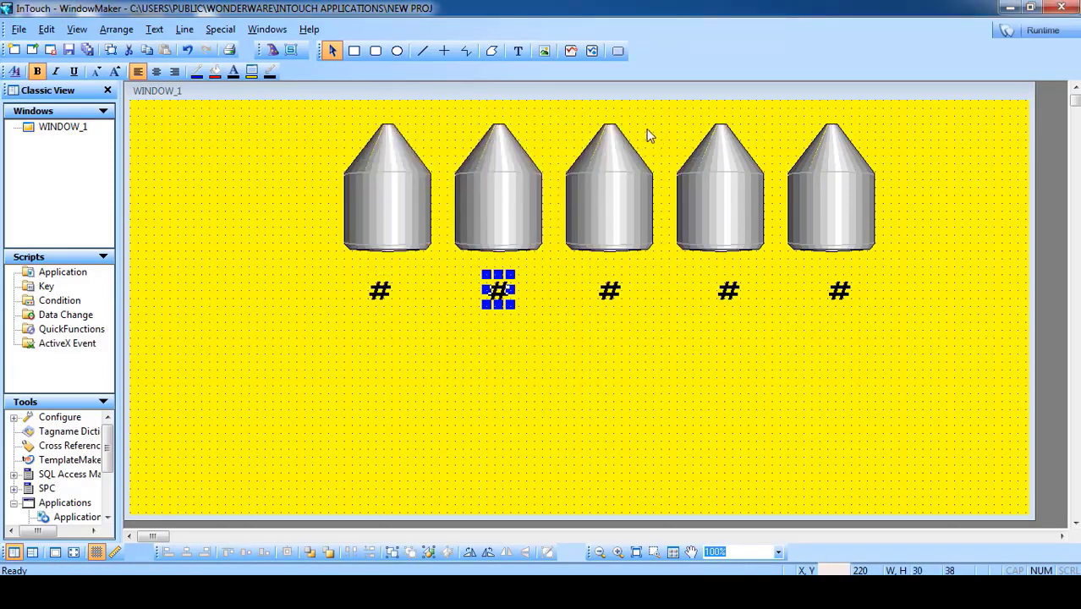
Give the third tank a vertical percent fill link with the expression ig3, and define and save ig3 as a Memory Real tagname.
{"action": "left_click", "coordinate": [604, 201]}
{"action": "double_click", "coordinate": [604, 201]}
{"action": "left_click", "coordinate": [673, 289]}
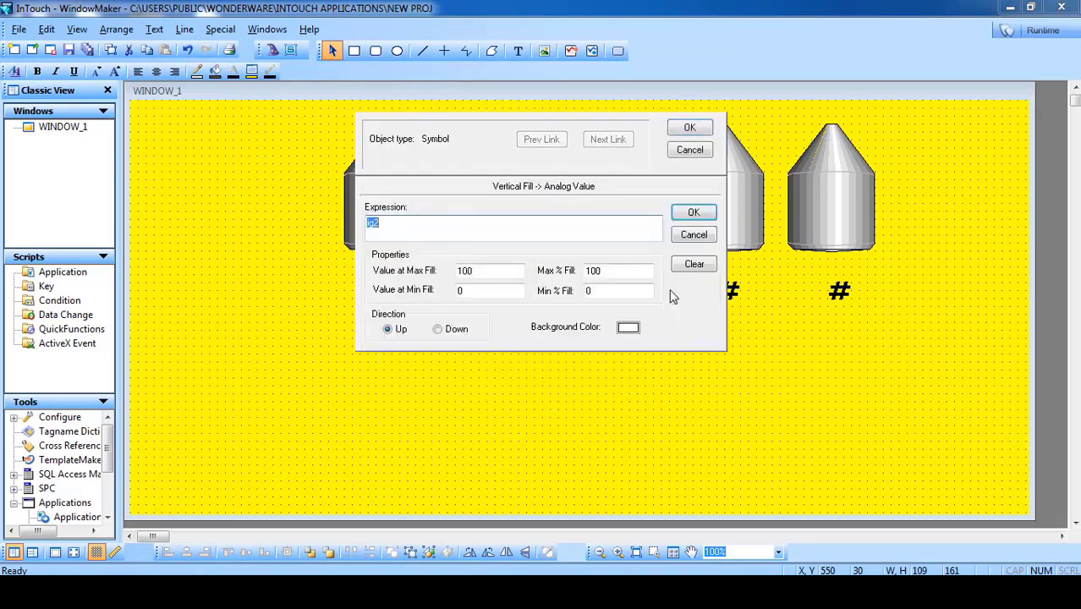
{"action": "type", "text": "3"}
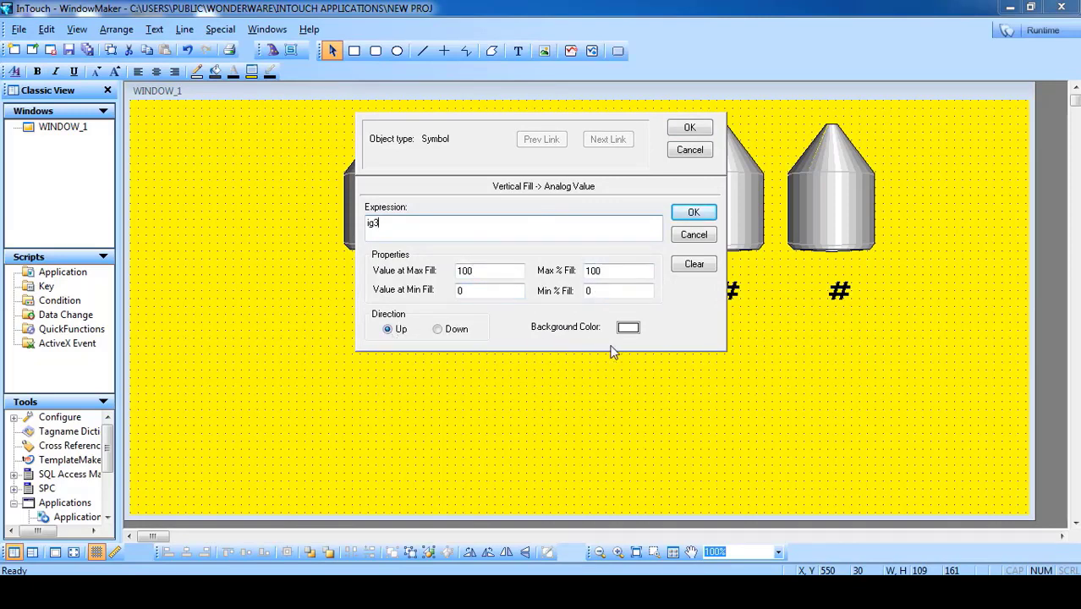
{"action": "left_click", "coordinate": [689, 127]}
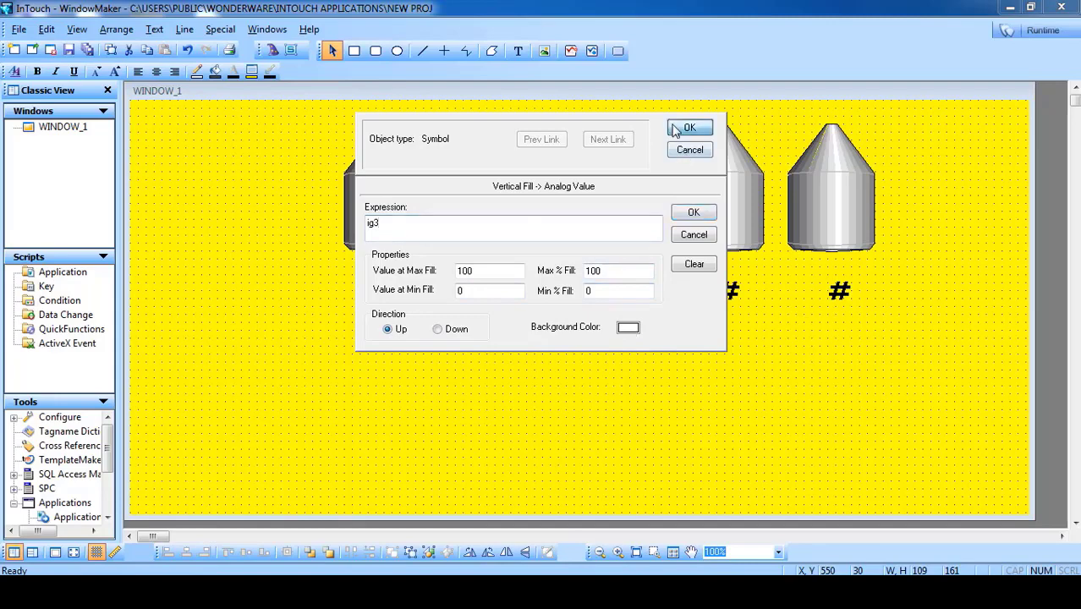
{"action": "left_click", "coordinate": [515, 333]}
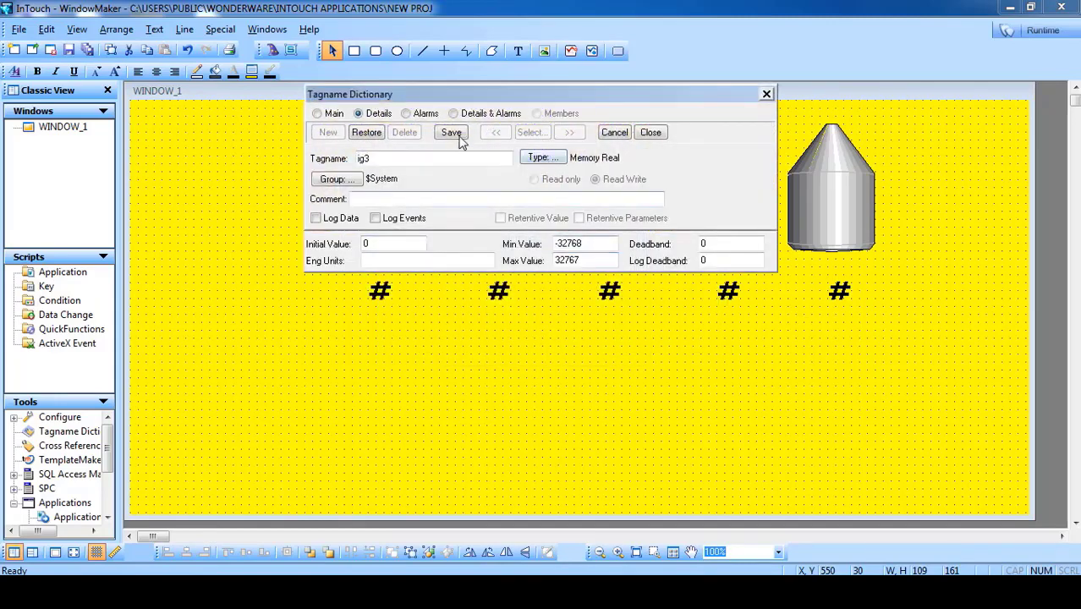
{"action": "left_click", "coordinate": [457, 135]}
{"action": "left_click", "coordinate": [657, 133]}
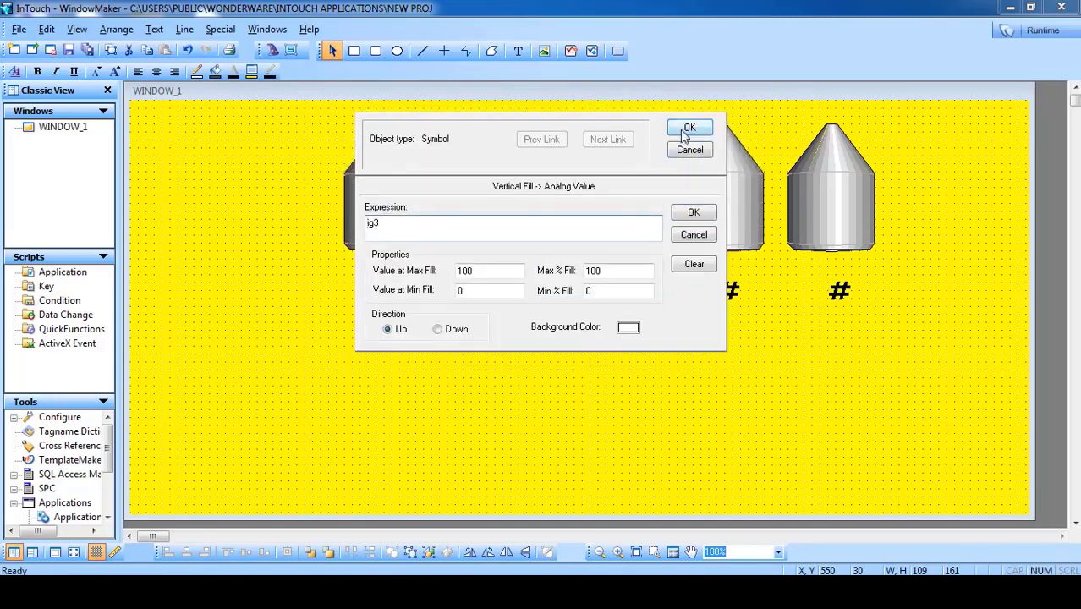
{"action": "left_click", "coordinate": [683, 130]}
Give the "#" text below the third tank an analog value display link with the expression ig3.
{"action": "double_click", "coordinate": [609, 291]}
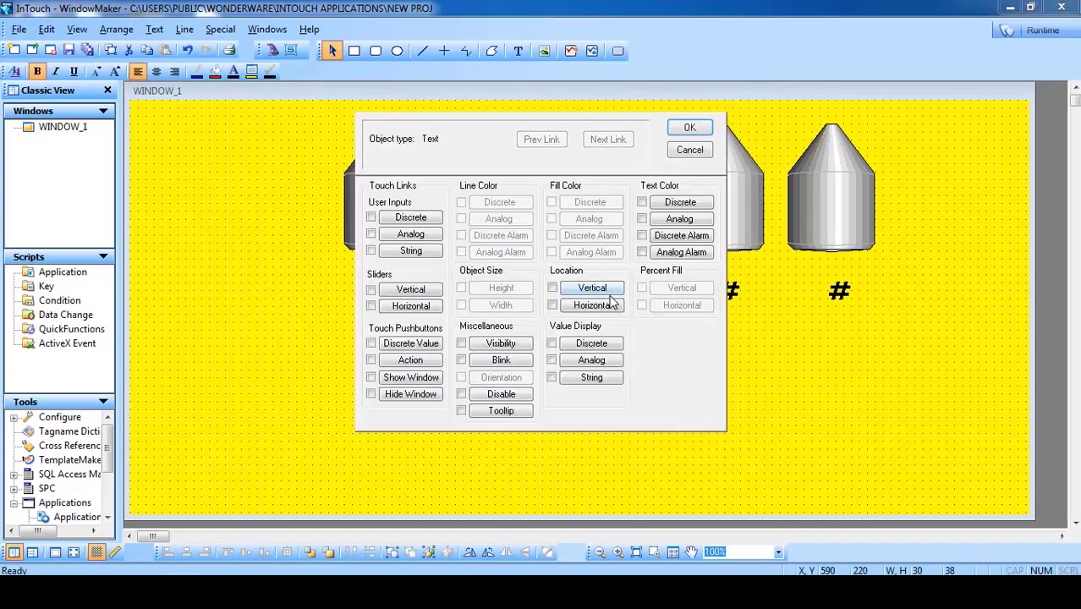
{"action": "left_click", "coordinate": [591, 361]}
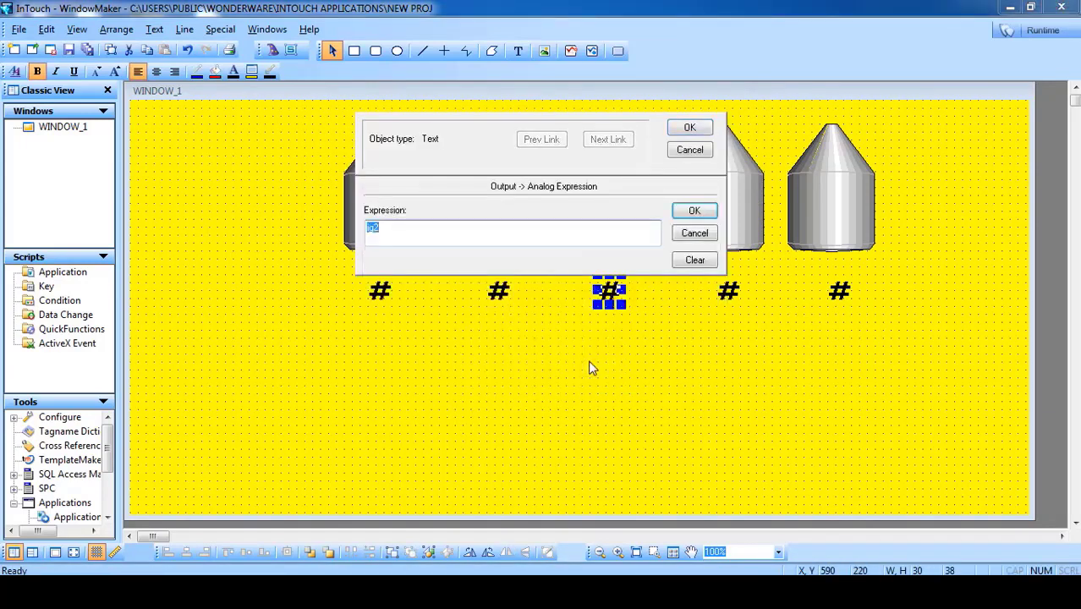
{"action": "type", "text": "ig3"}
{"action": "left_click", "coordinate": [690, 127]}
Give the fourth tank a vertical percent fill link with the expression ig4, and define ig4 as a Memory Real tagname.
{"action": "double_click", "coordinate": [720, 212]}
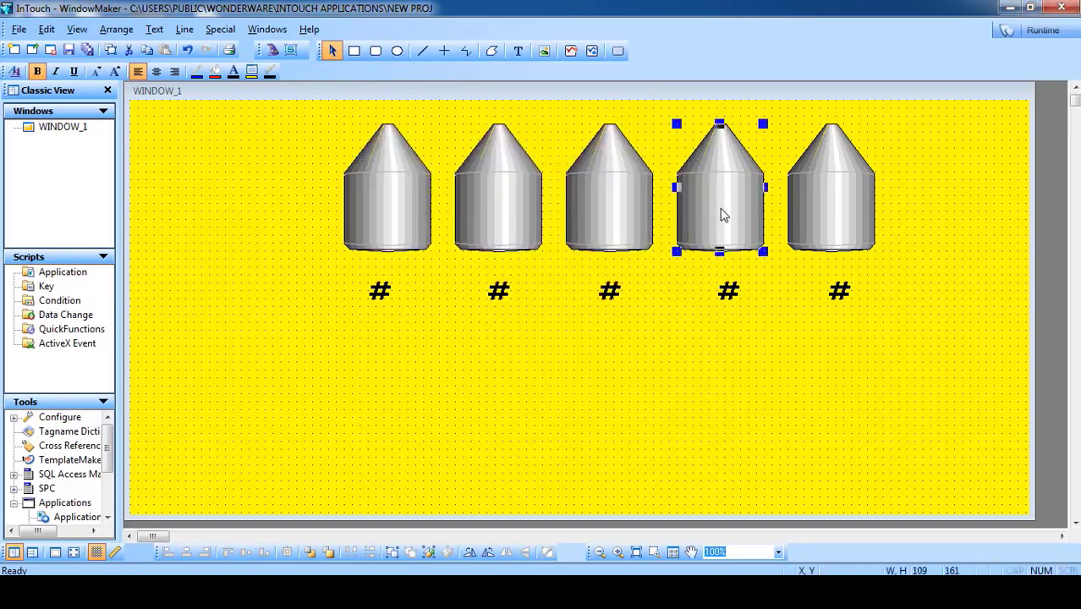
{"action": "left_click", "coordinate": [682, 292]}
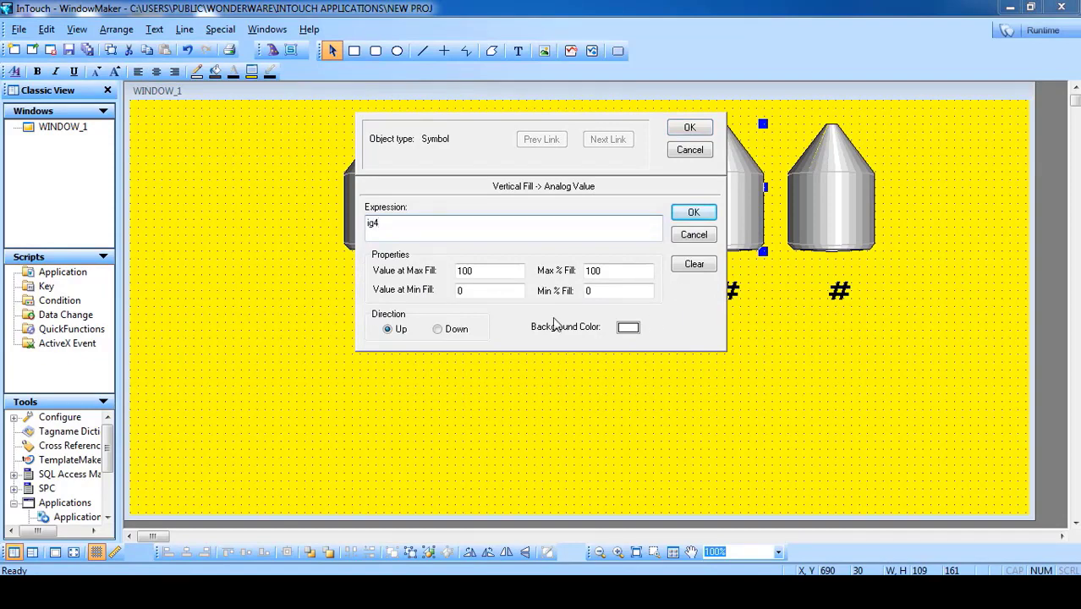
{"action": "left_click", "coordinate": [607, 292]}
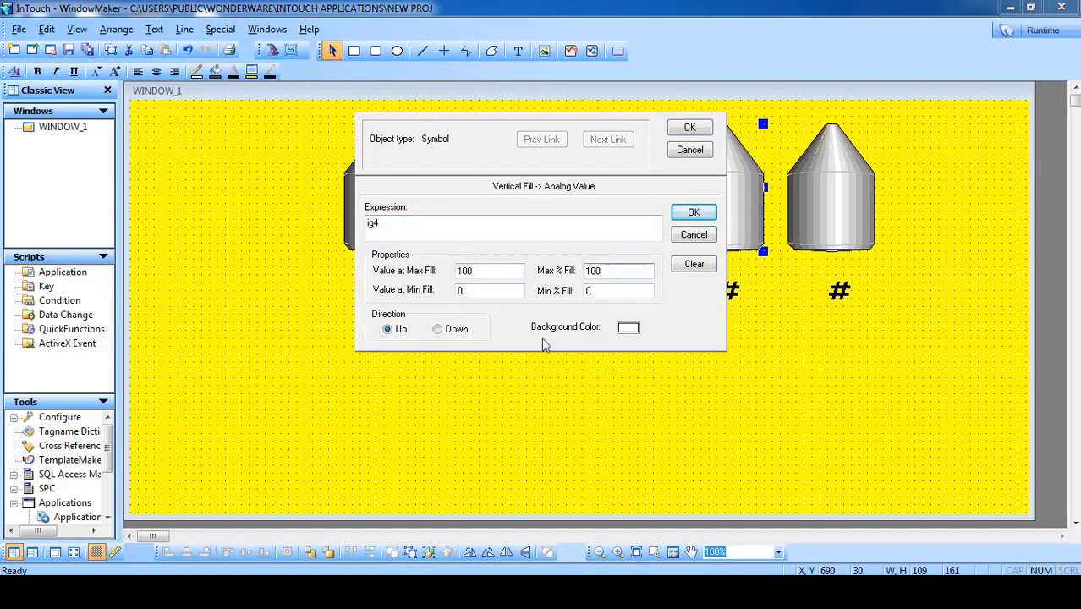
{"action": "left_click", "coordinate": [691, 132]}
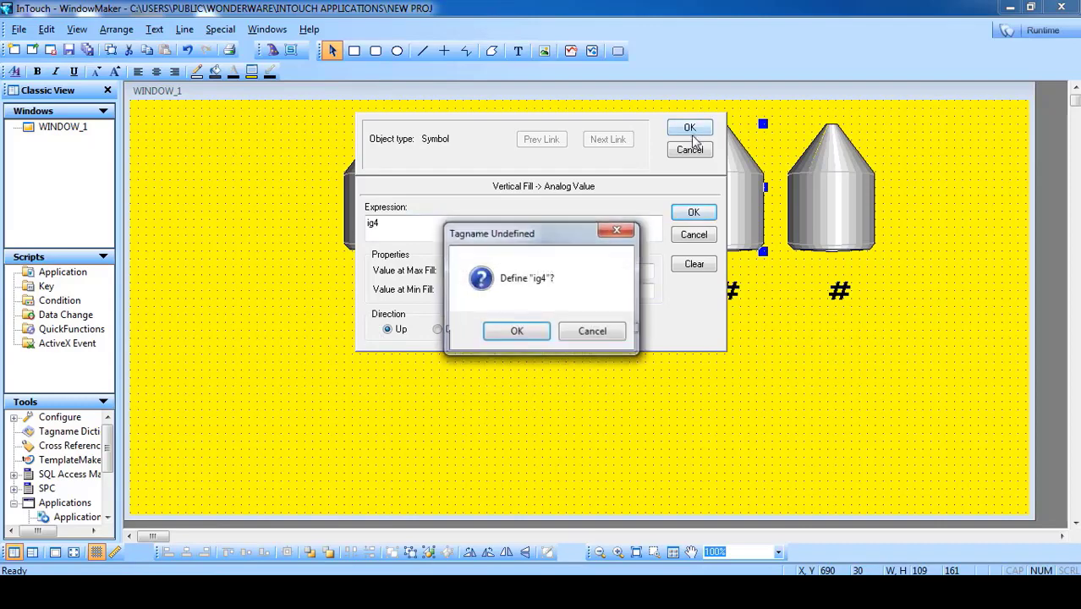
{"action": "left_click", "coordinate": [516, 332]}
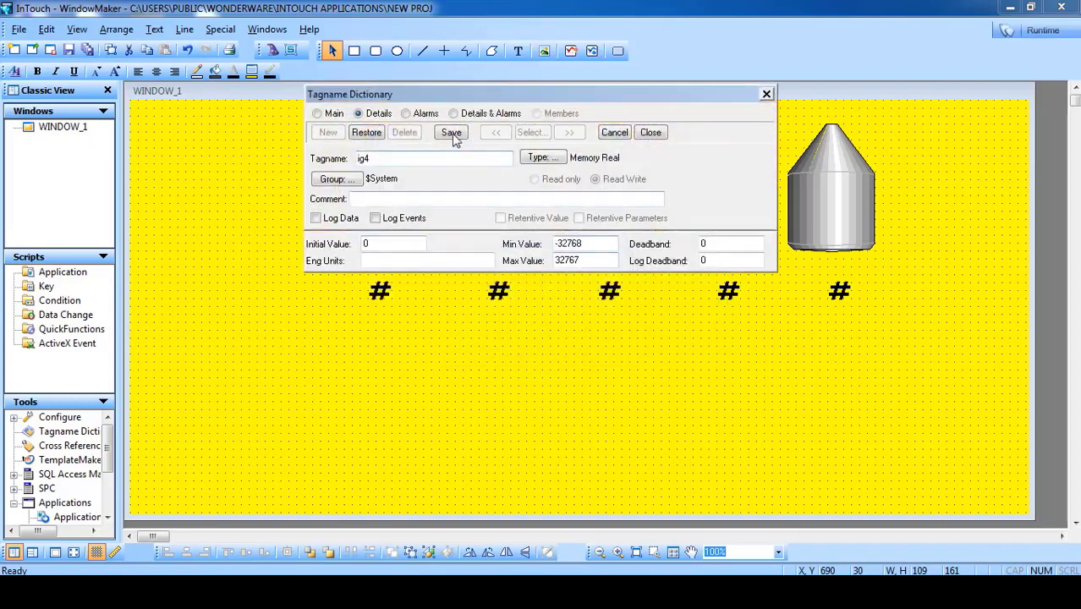
{"action": "left_click", "coordinate": [651, 132]}
{"action": "left_click", "coordinate": [685, 134]}
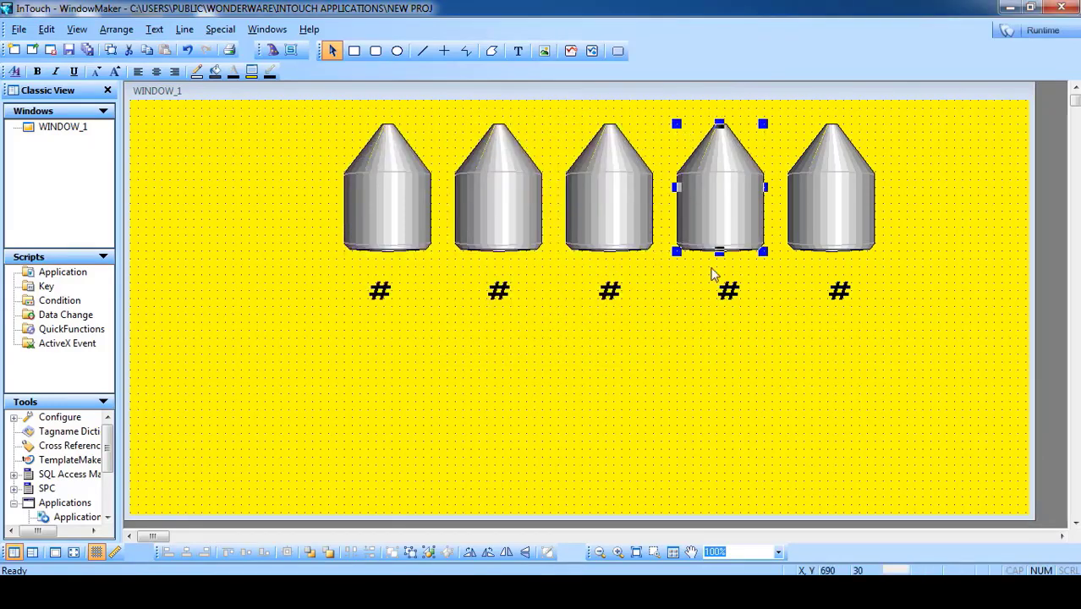
Give the "#" text below the fourth tank an analog value display link with the expression ig4.
{"action": "left_click", "coordinate": [728, 297]}
{"action": "double_click", "coordinate": [727, 297]}
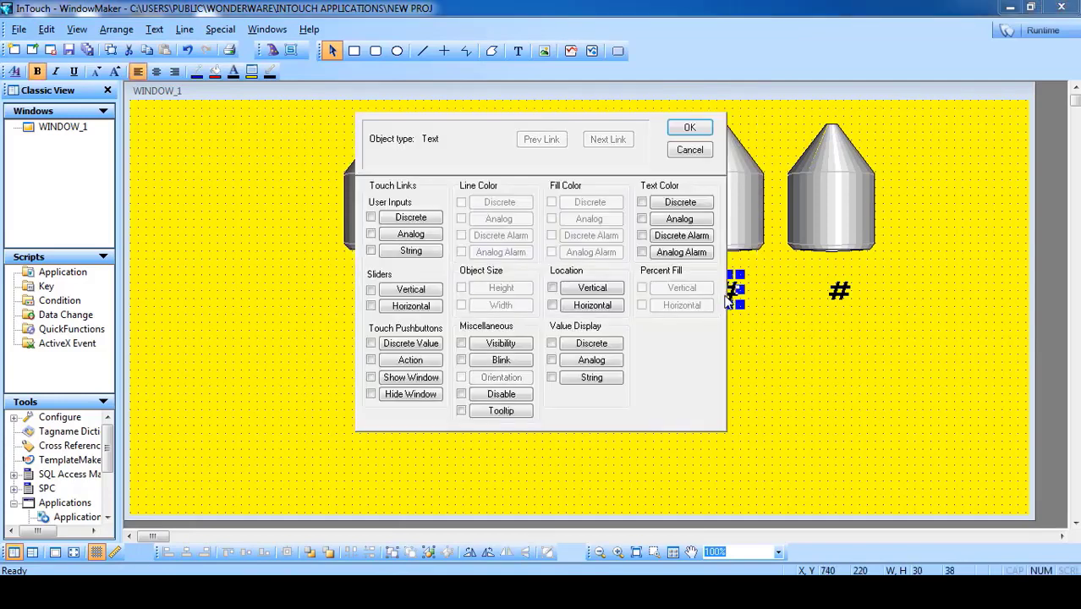
{"action": "left_click", "coordinate": [600, 363]}
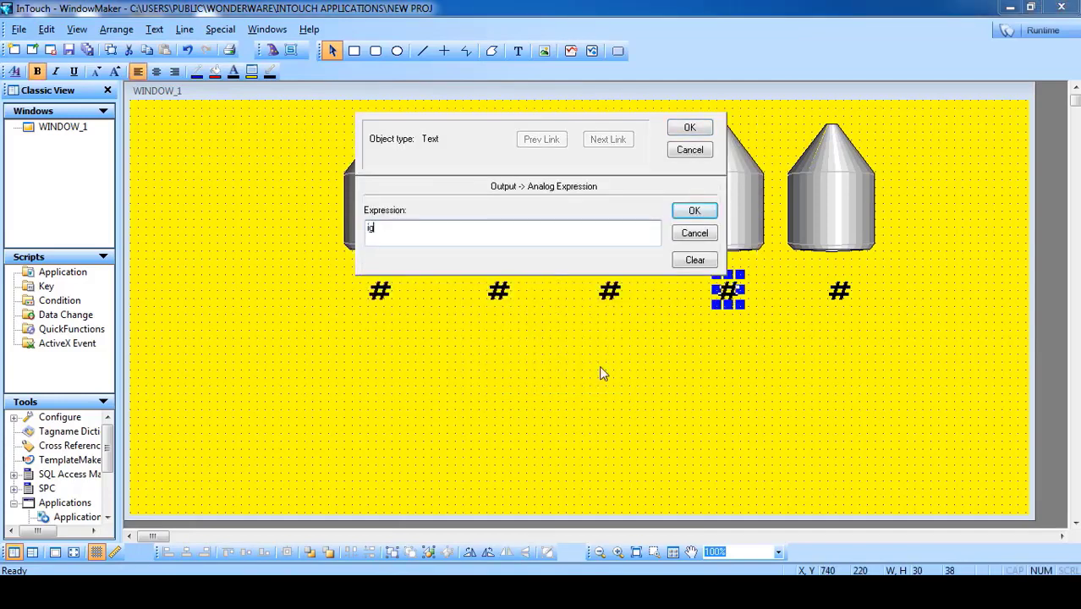
{"action": "type", "text": "ig4"}
{"action": "left_click", "coordinate": [690, 128]}
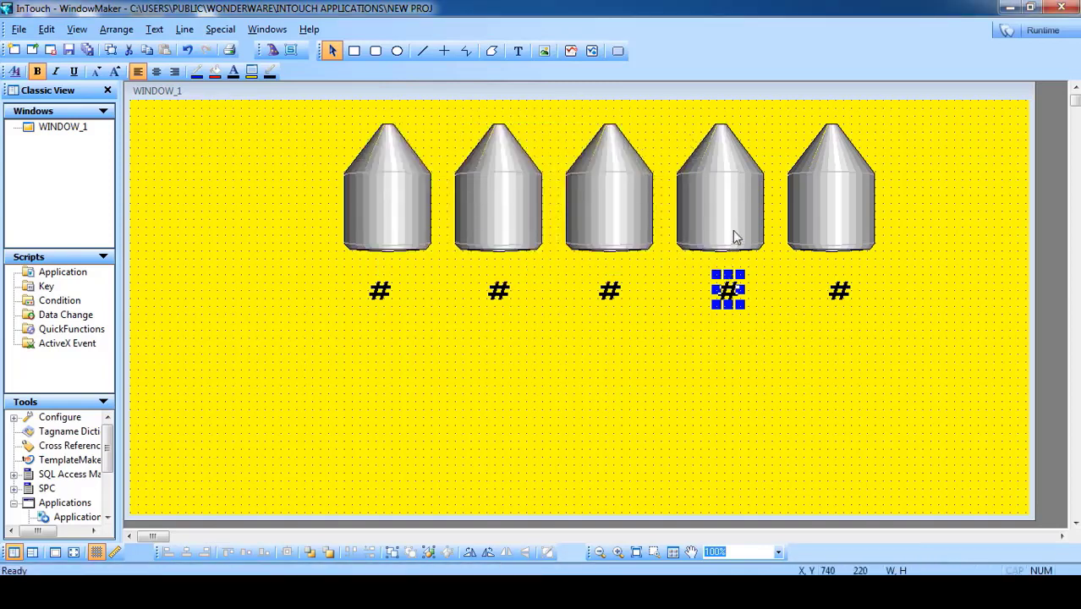
Give the fifth tank a vertical percent fill link with the expression ig5, and define and save the tagname ig5.
{"action": "double_click", "coordinate": [840, 199]}
{"action": "left_click", "coordinate": [677, 291]}
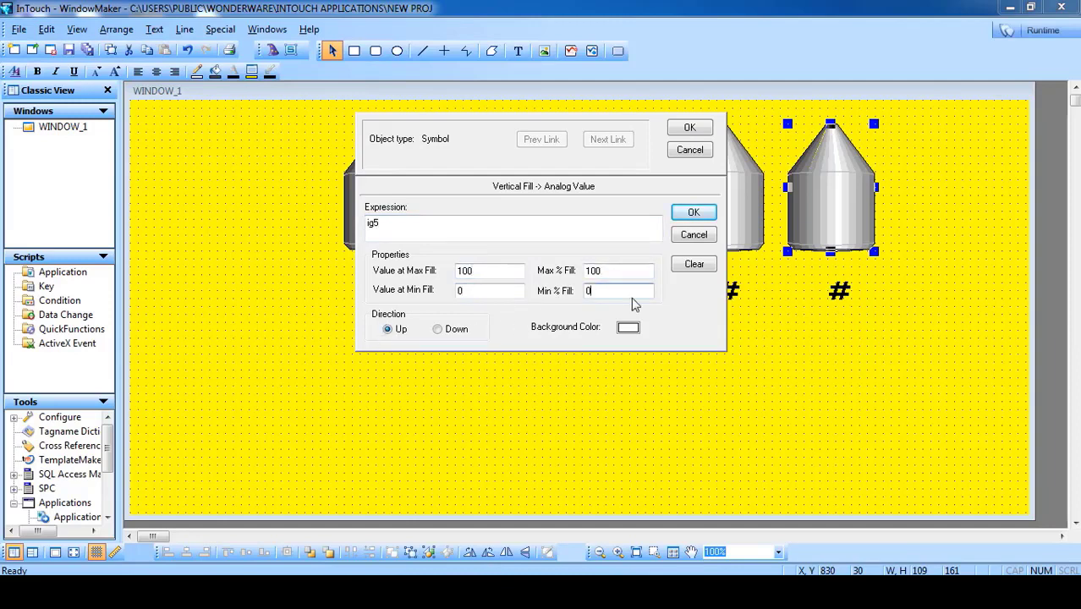
{"action": "left_click", "coordinate": [692, 130]}
{"action": "left_click", "coordinate": [512, 330]}
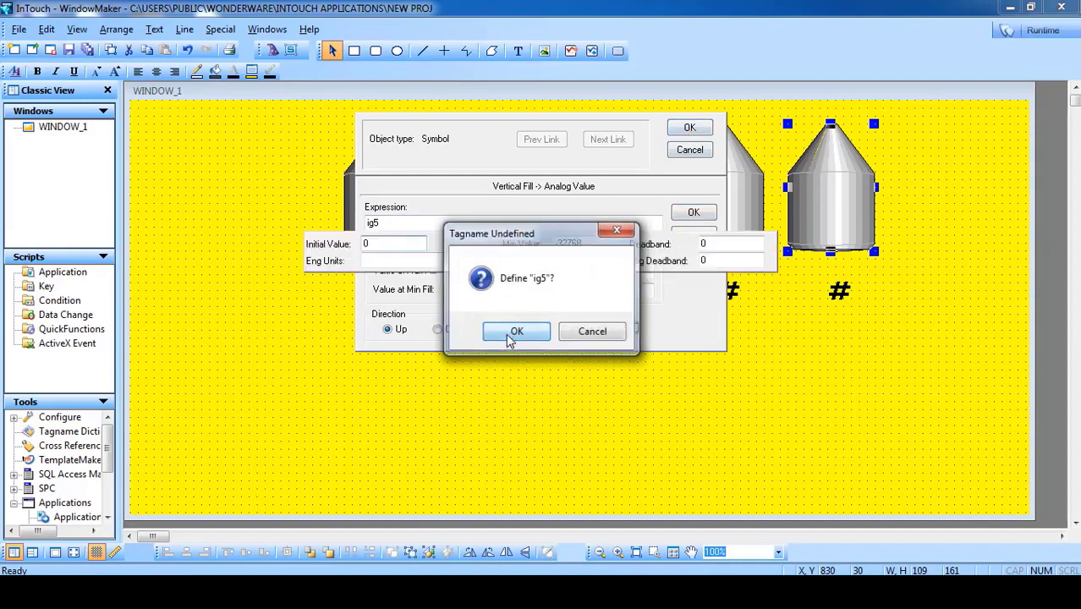
{"action": "left_click", "coordinate": [451, 132]}
{"action": "left_click", "coordinate": [650, 132]}
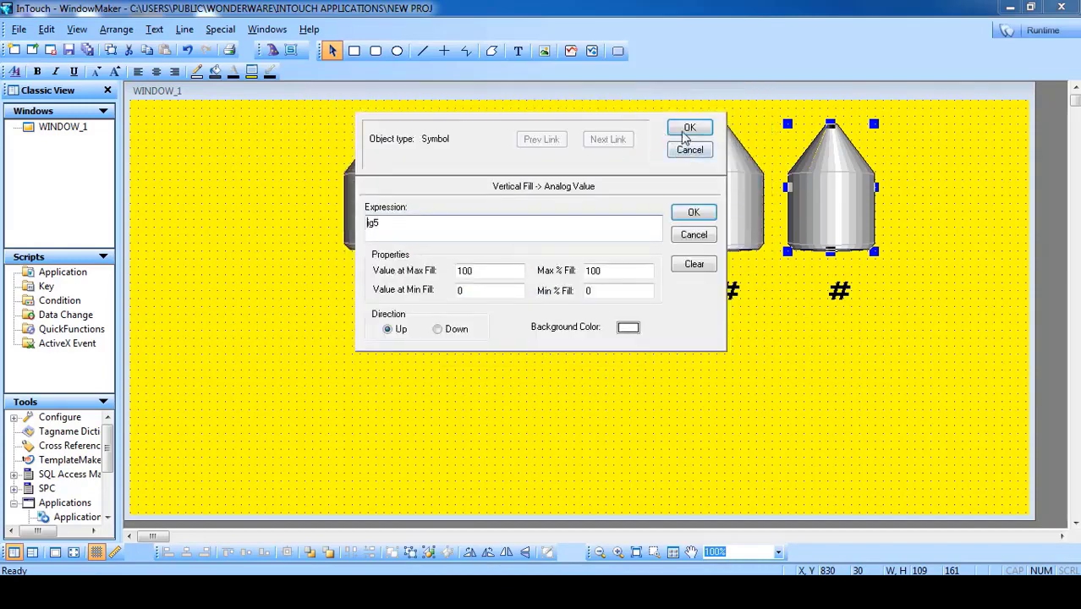
{"action": "left_click", "coordinate": [687, 129]}
Give the "#" text below the fifth tank an analog value display link to that tank's tag, ig5.
{"action": "double_click", "coordinate": [840, 291]}
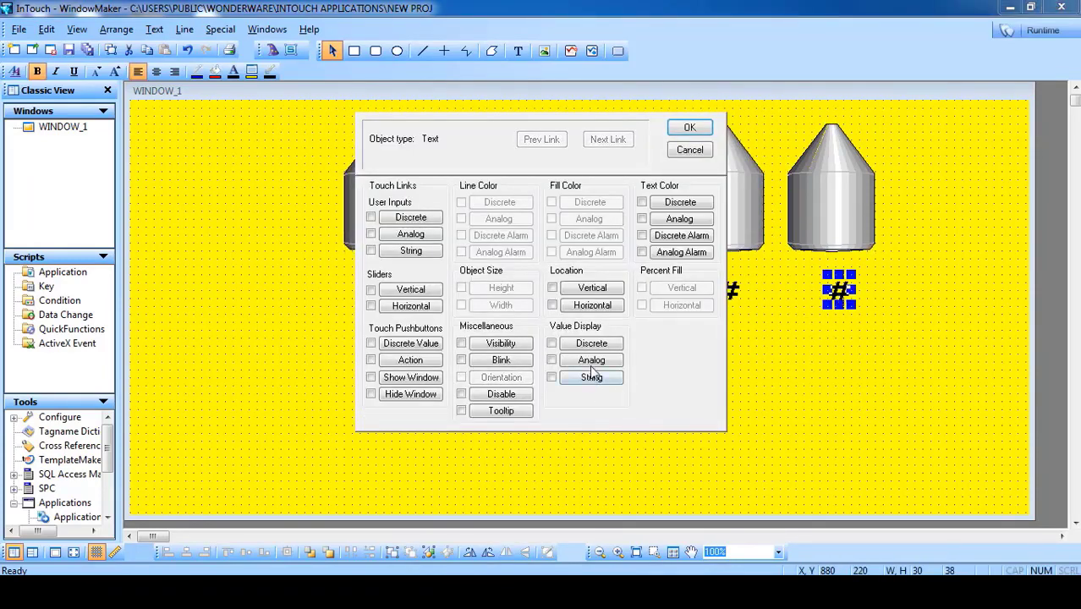
{"action": "left_click", "coordinate": [590, 366]}
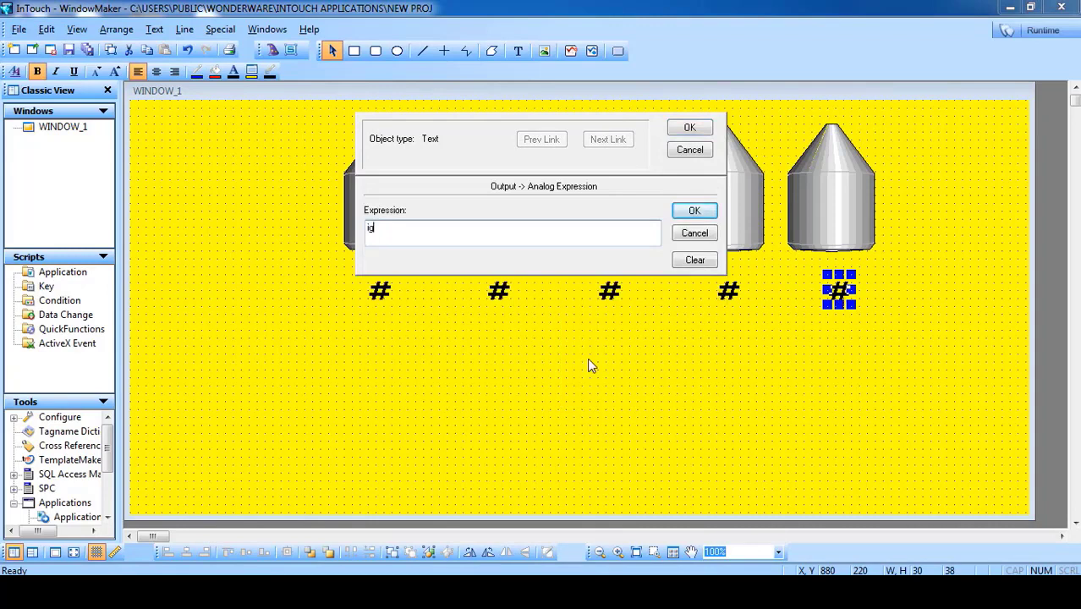
{"action": "left_click", "coordinate": [690, 127]}
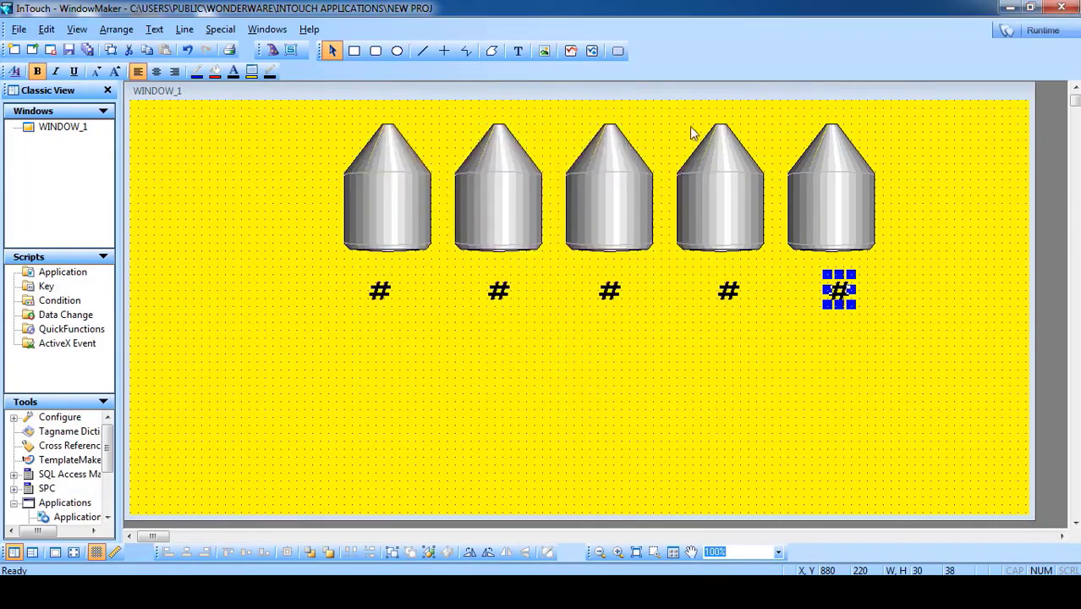
{"action": "left_click", "coordinate": [908, 117]}
{"action": "left_click_drag", "start_coordinate": [753, 190], "coordinate": [306, 279]}
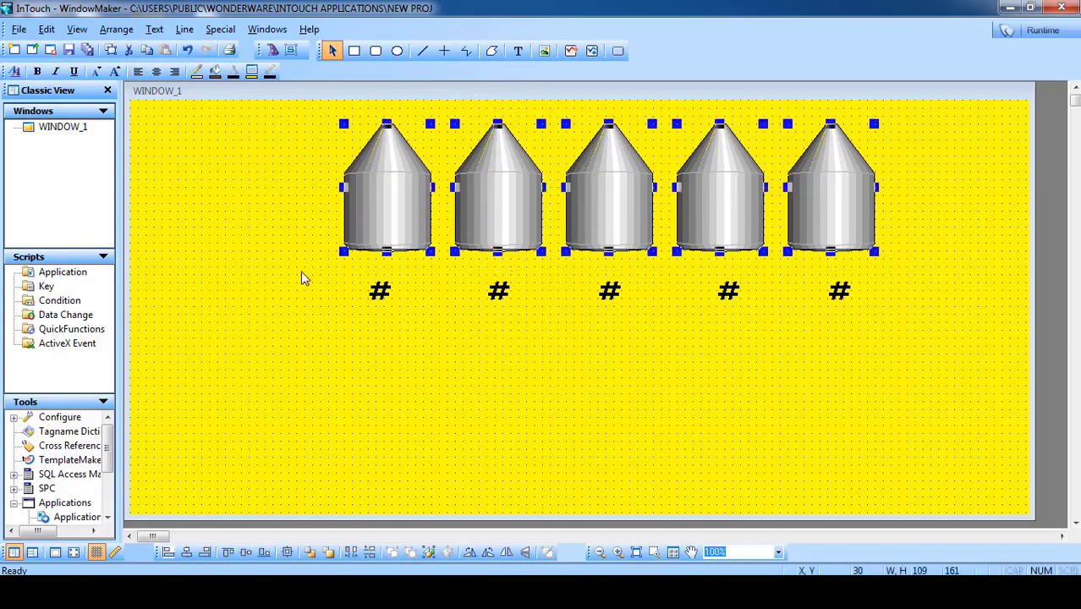
{"action": "left_click", "coordinate": [302, 277]}
{"action": "left_click_drag", "start_coordinate": [883, 269], "coordinate": [316, 340]}
{"action": "left_click", "coordinate": [450, 364]}
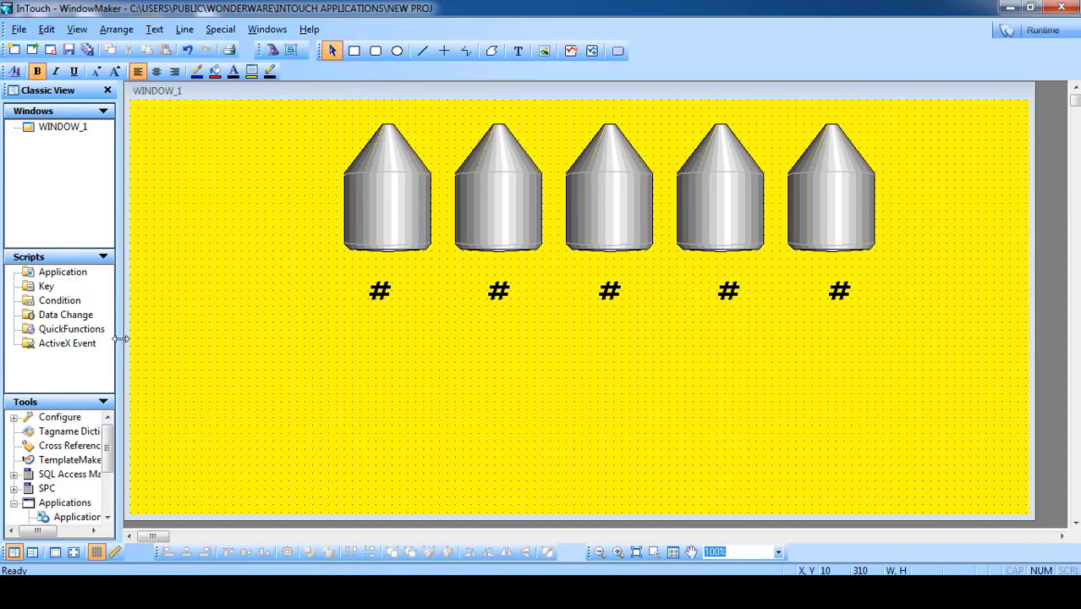
Widen the Classic View pane so the full names of its tools fit.
{"action": "left_click_drag", "start_coordinate": [121, 338], "coordinate": [154, 340]}
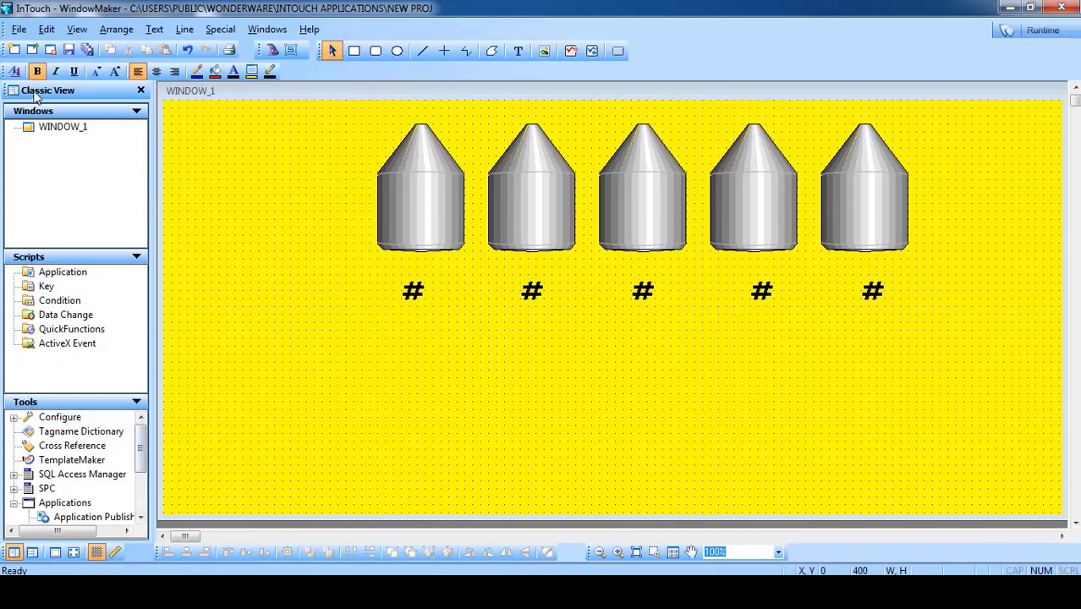
Close the Classic View pane and show it again, twice in a row.
{"action": "left_click", "coordinate": [142, 91]}
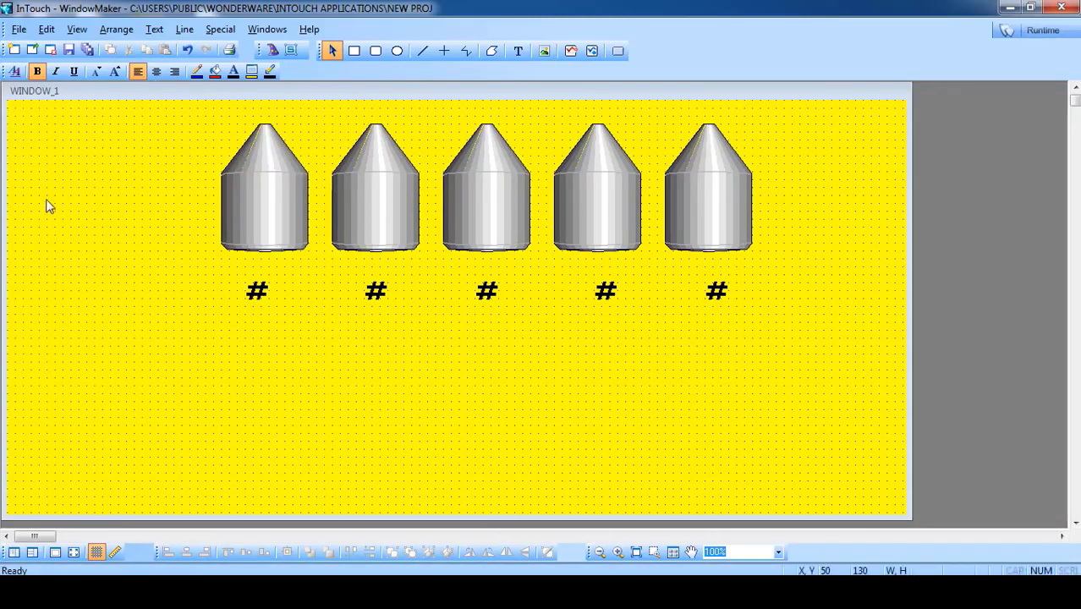
{"action": "left_click", "coordinate": [74, 30]}
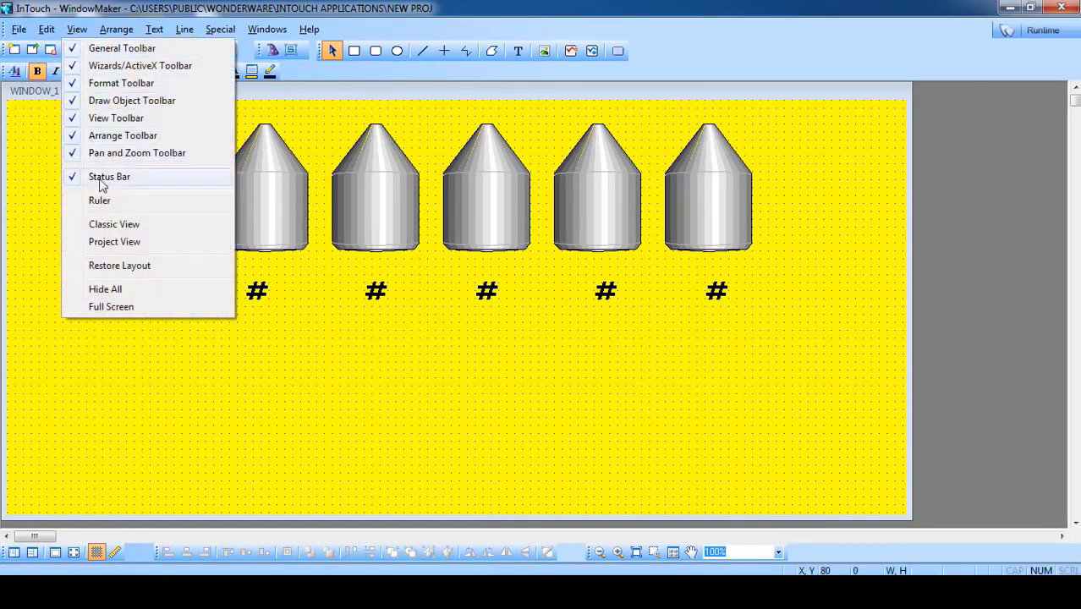
{"action": "left_click", "coordinate": [108, 225]}
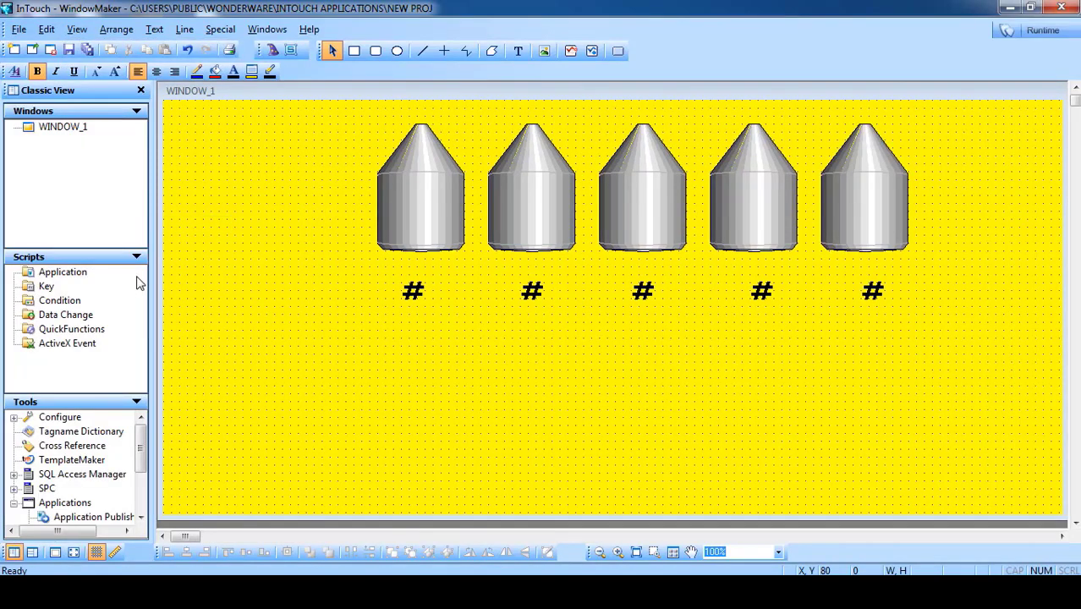
{"action": "left_click", "coordinate": [141, 91]}
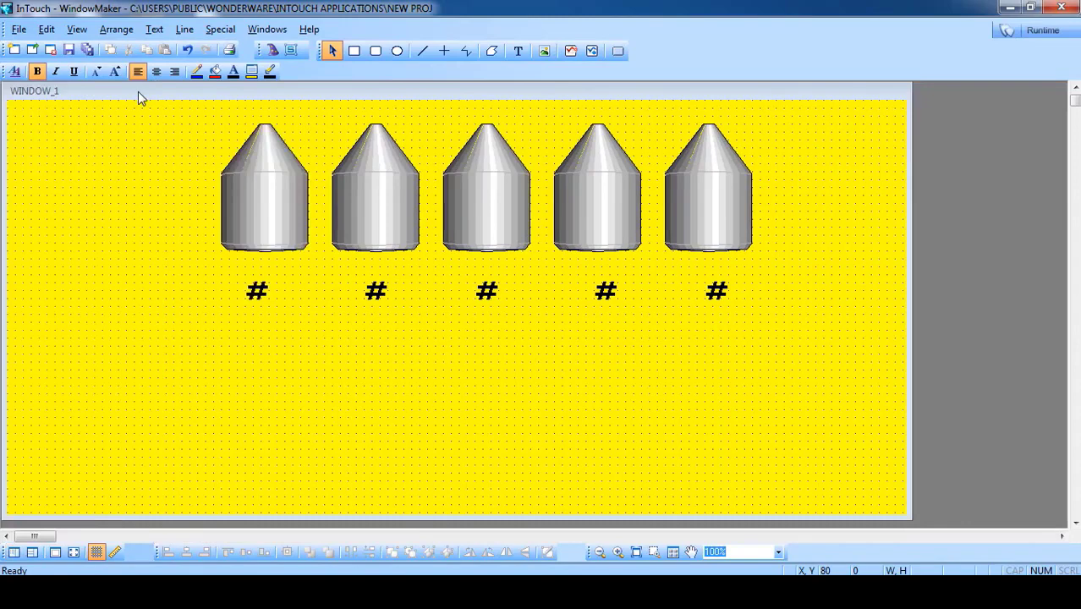
{"action": "left_click", "coordinate": [77, 29]}
{"action": "left_click", "coordinate": [102, 227]}
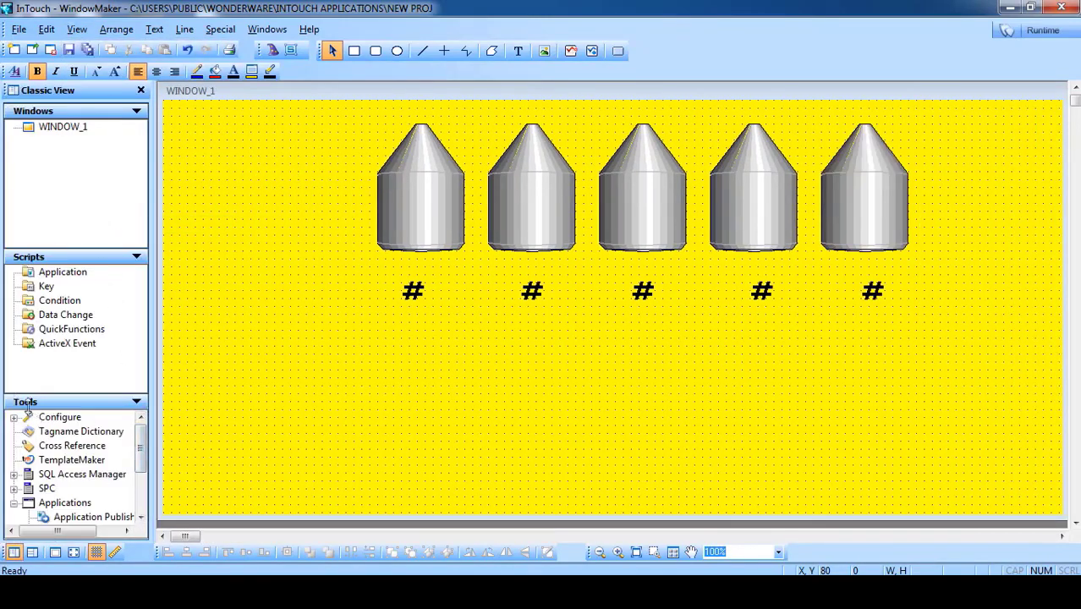
Open the Recipe Manager from the Applications group of the tools and move its window off the tanks.
{"action": "left_click_drag", "start_coordinate": [140, 444], "coordinate": [143, 472]}
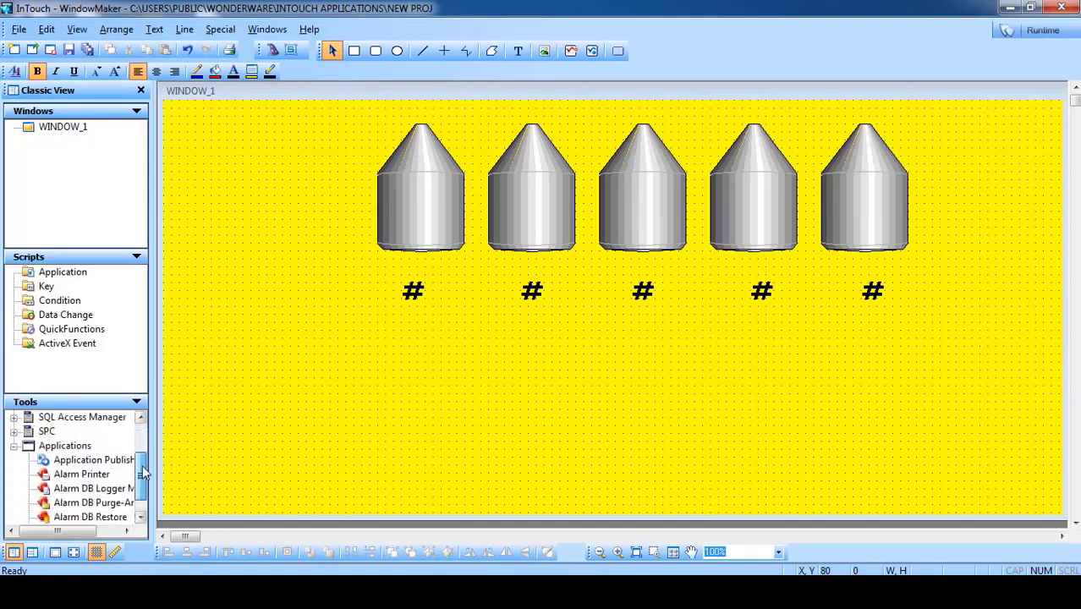
{"action": "left_click", "coordinate": [78, 446]}
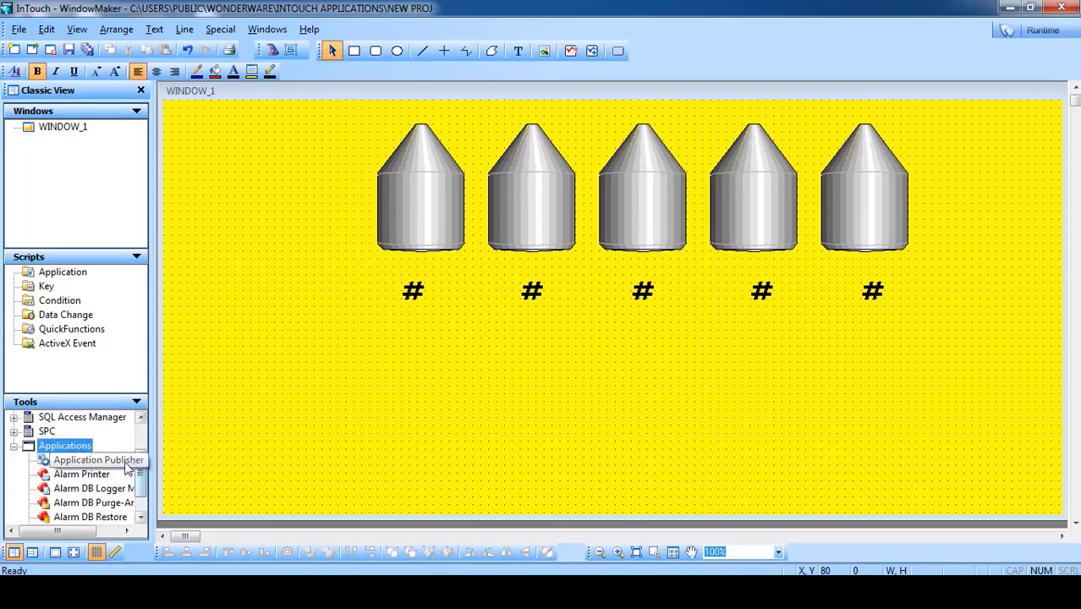
{"action": "left_click_drag", "start_coordinate": [142, 476], "coordinate": [144, 496]}
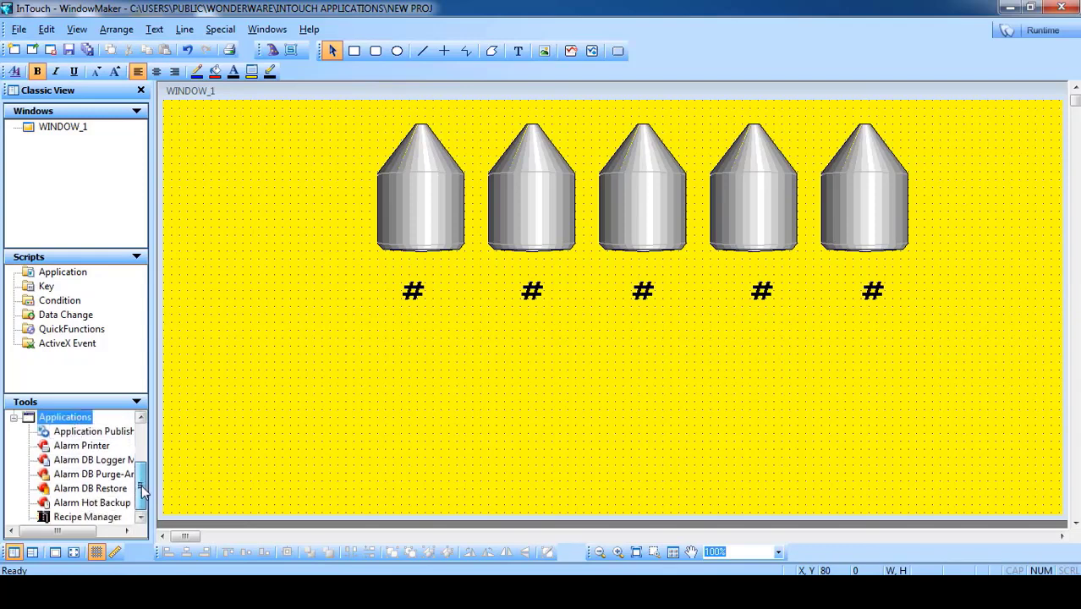
{"action": "left_click", "coordinate": [68, 521]}
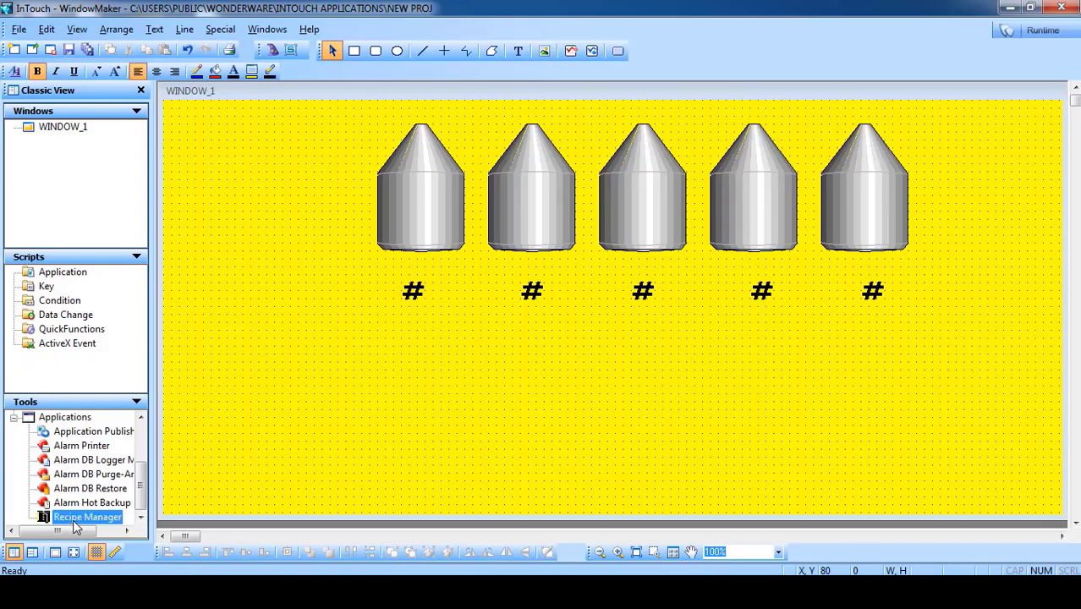
{"action": "double_click", "coordinate": [74, 522]}
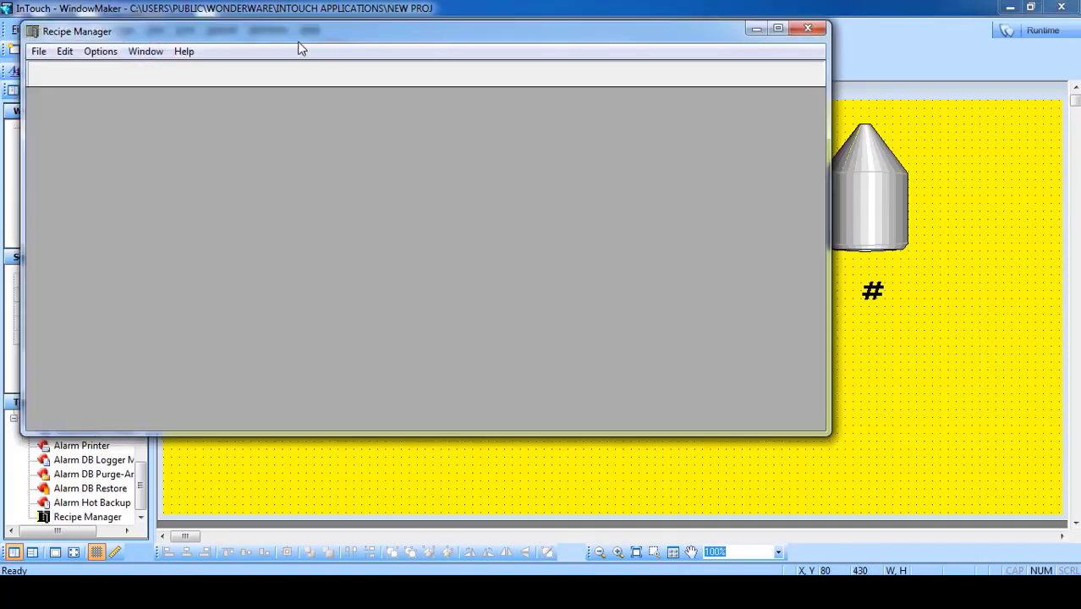
{"action": "left_click_drag", "start_coordinate": [297, 42], "coordinate": [526, 332]}
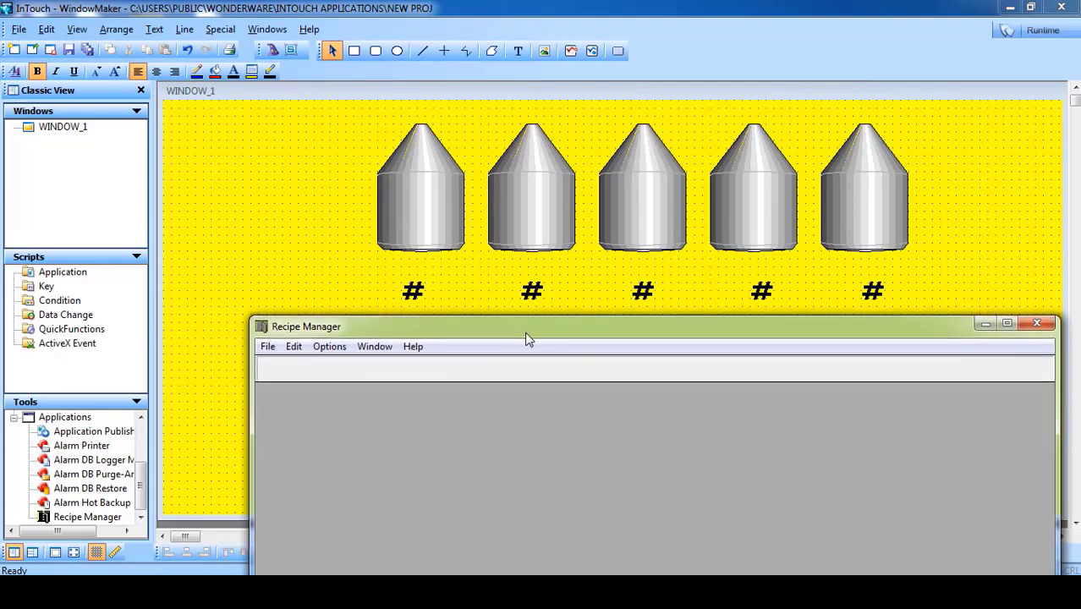
Create a new recipe template and arrange the Unit, Recipe and Template Definition windows with Template Definition in front.
{"action": "left_click", "coordinate": [269, 349]}
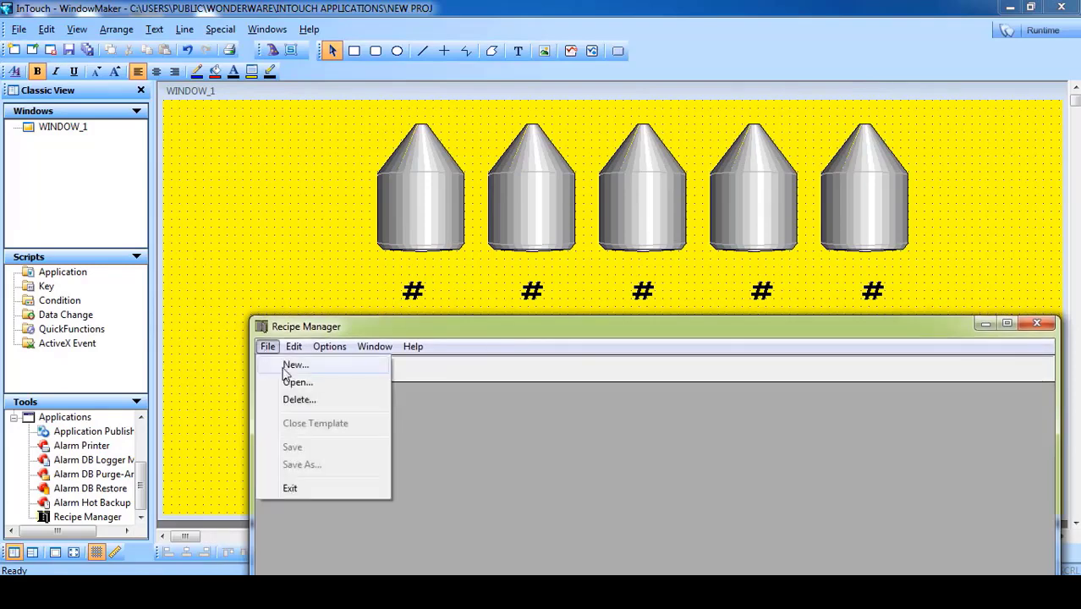
{"action": "left_click", "coordinate": [286, 369]}
{"action": "left_click_drag", "start_coordinate": [346, 327], "coordinate": [222, 44]}
{"action": "left_click_drag", "start_coordinate": [247, 112], "coordinate": [283, 236]}
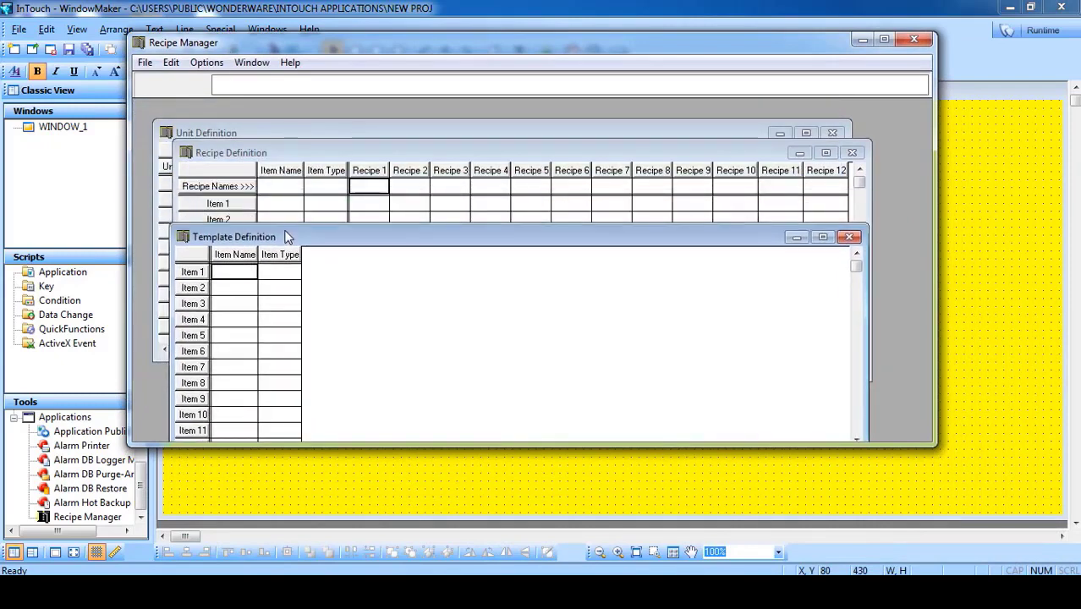
{"action": "left_click_drag", "start_coordinate": [288, 150], "coordinate": [293, 177]}
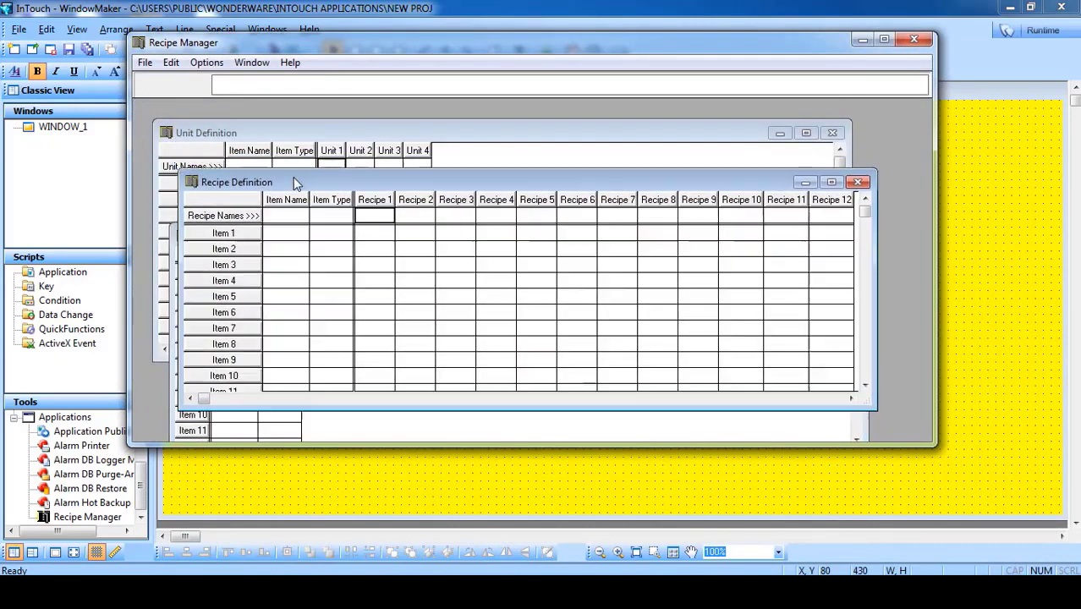
{"action": "left_click", "coordinate": [333, 433]}
{"action": "left_click_drag", "start_coordinate": [284, 237], "coordinate": [287, 252]}
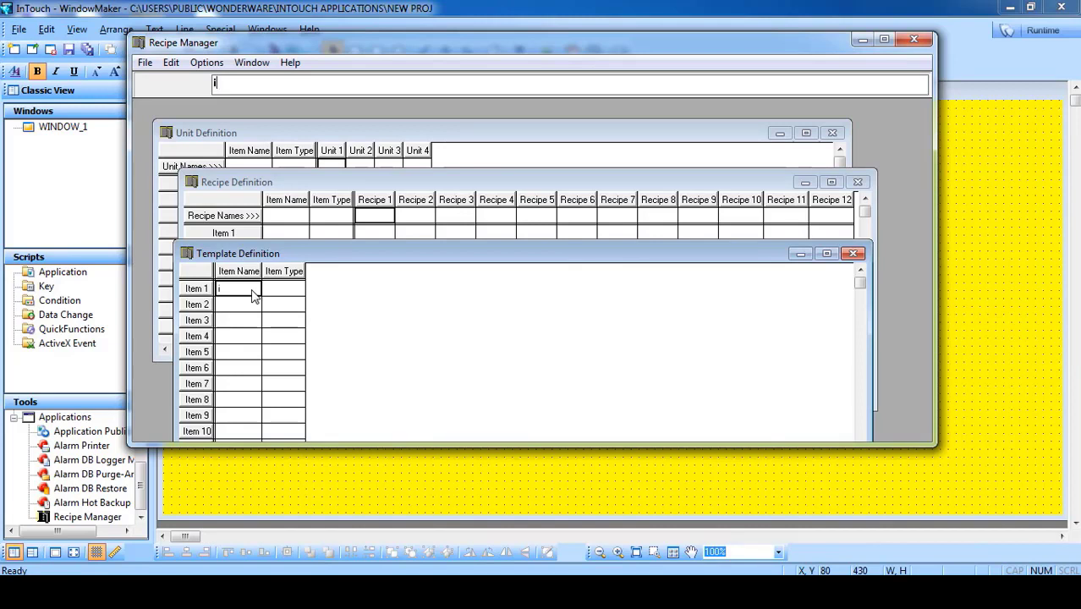
Enter the item names ingredient1, ingredient2, ingredient3, ingredient4 and ingredient5 for Items 1 to 5 in the Template Definition.
{"action": "type", "text": "dient1"}
{"action": "key", "text": "Return"}
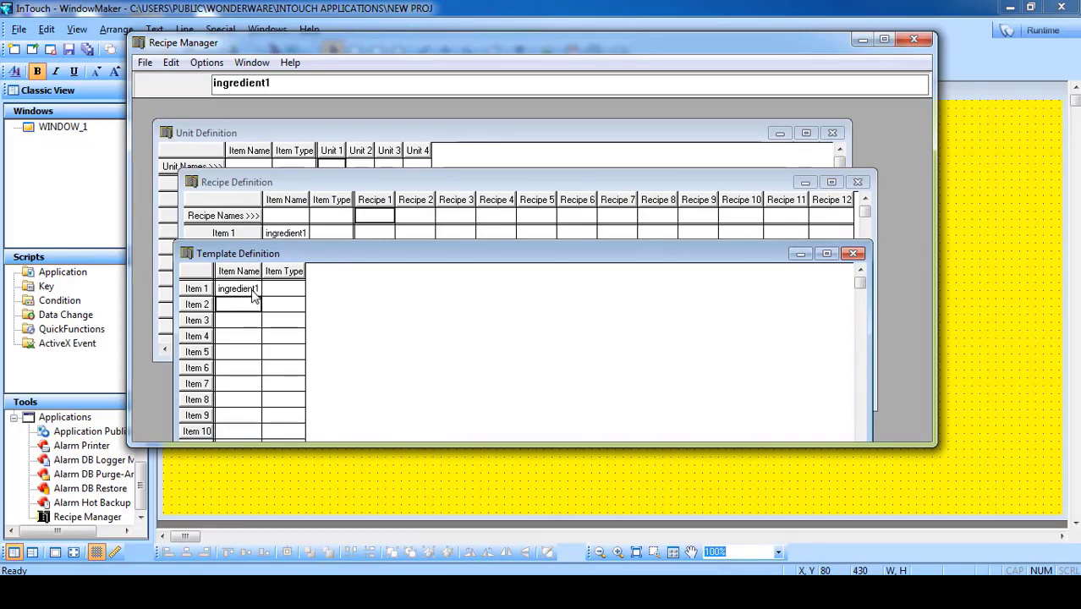
{"action": "type", "text": "ingredi"}
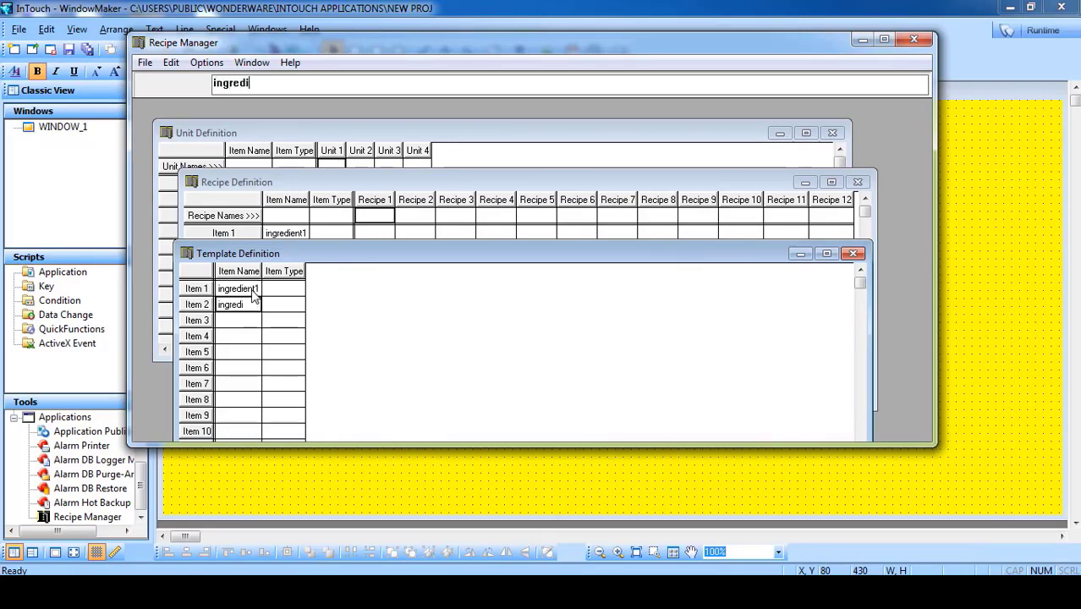
{"action": "type", "text": "ent2"}
{"action": "key", "text": "Return"}
{"action": "type", "text": "ingredie"}
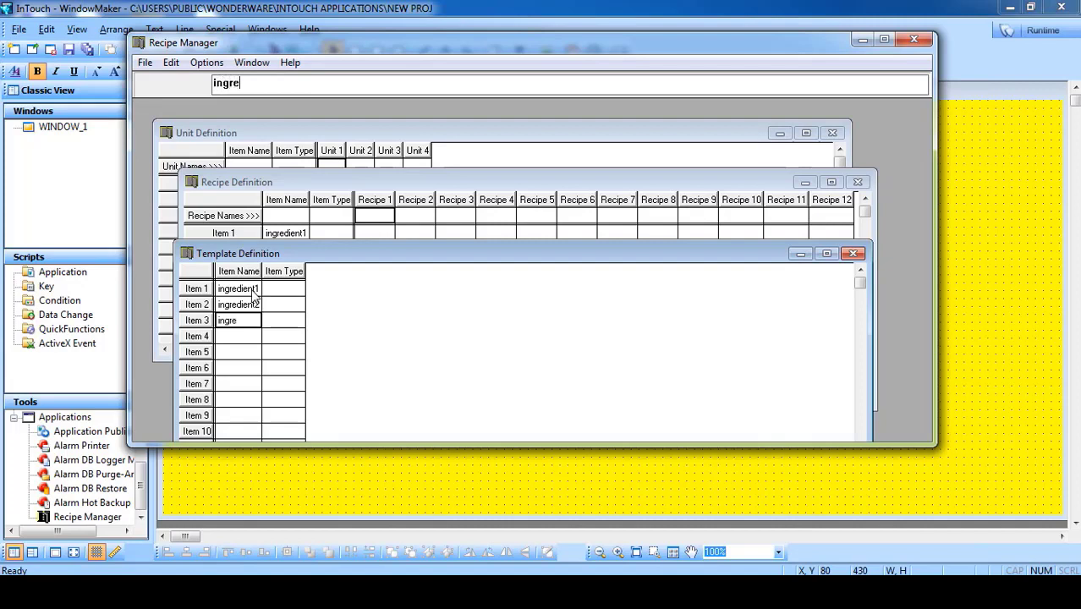
{"action": "key", "text": "Return"}
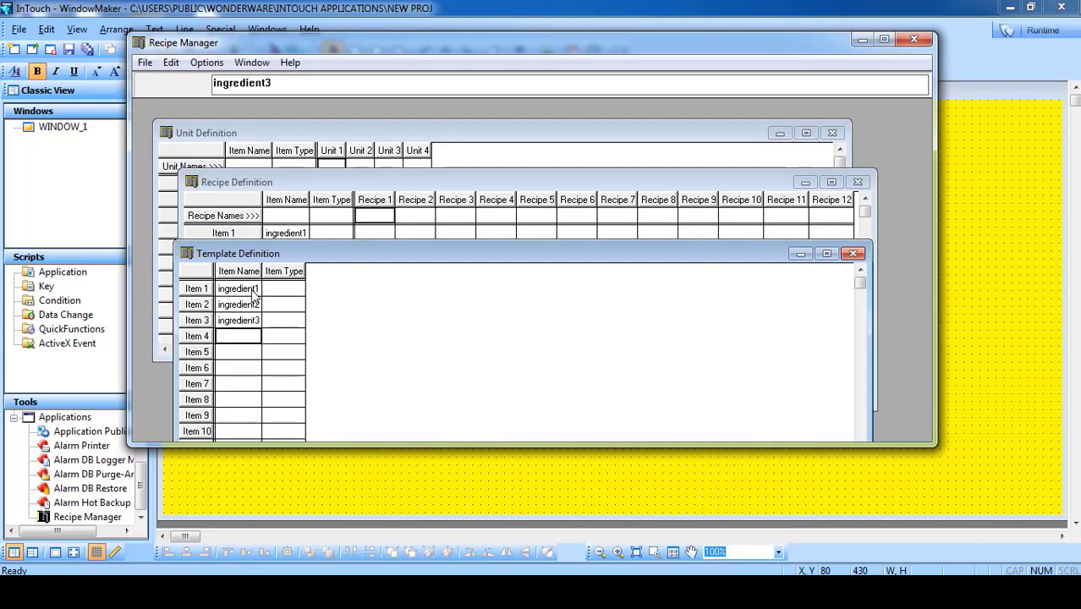
{"action": "type", "text": "ingredient4"}
{"action": "key", "text": "Return"}
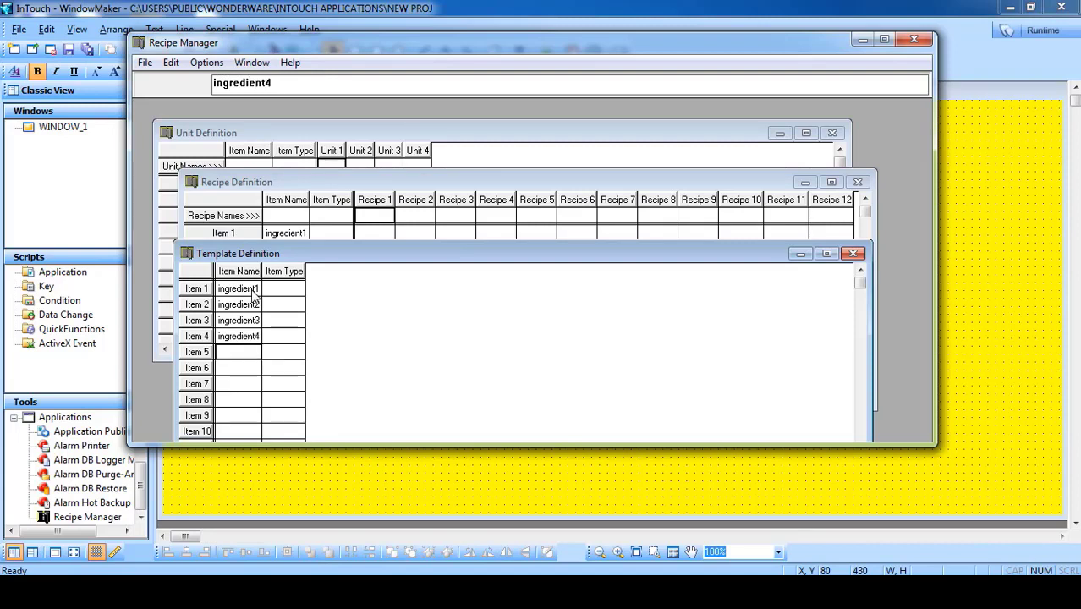
{"action": "type", "text": "ingre"}
{"action": "type", "text": "dient5"}
{"action": "key", "text": "Return"}
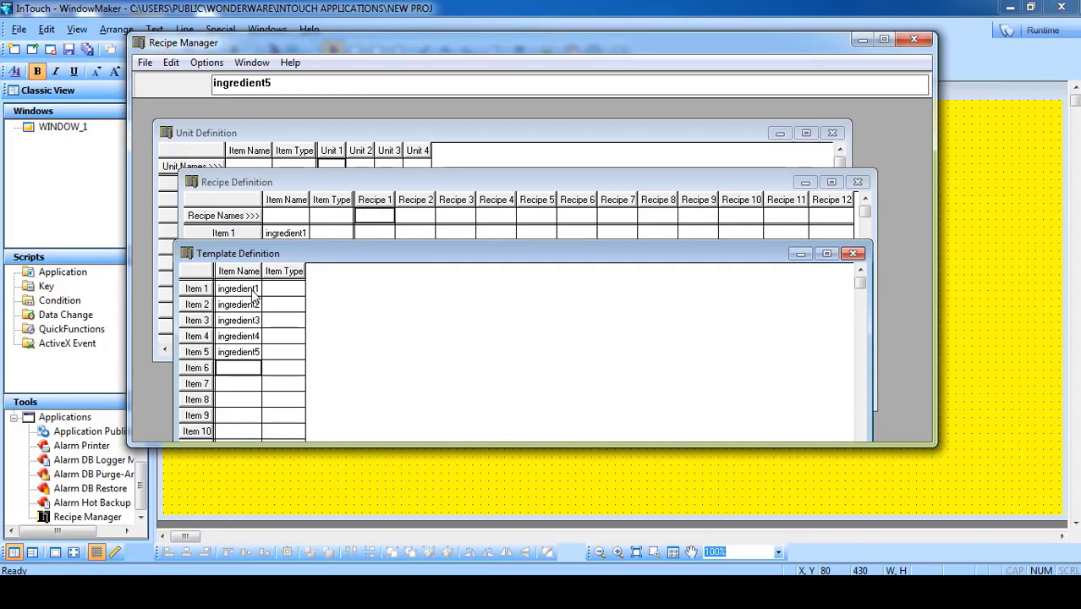
Set the item type of ingredient1 to ingredient5 to Analog in the Template Definition.
{"action": "left_click", "coordinate": [290, 293]}
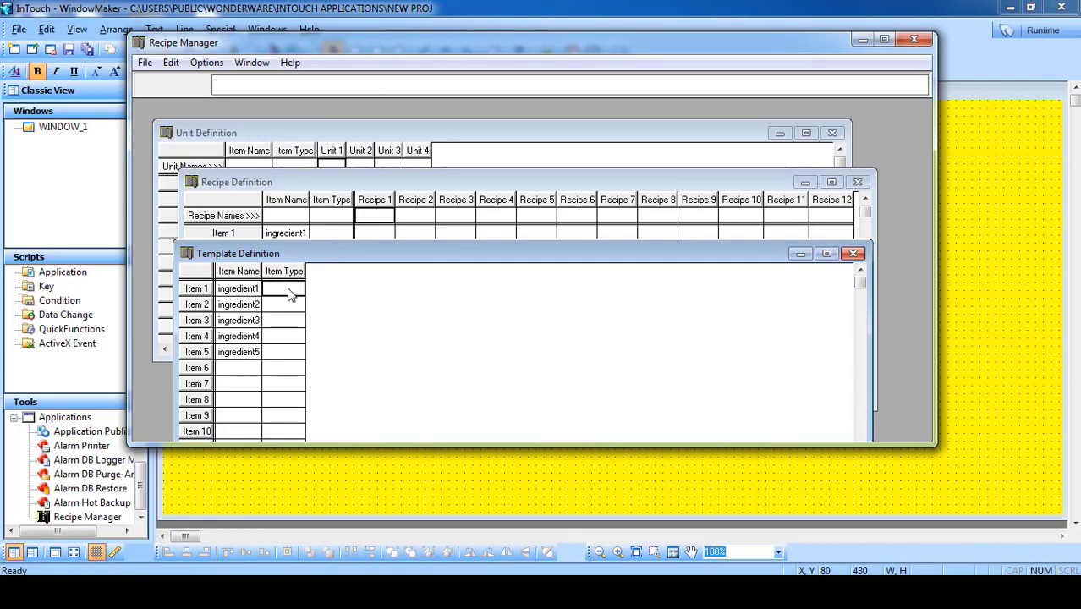
{"action": "type", "text": "analog"}
{"action": "key", "text": "Return"}
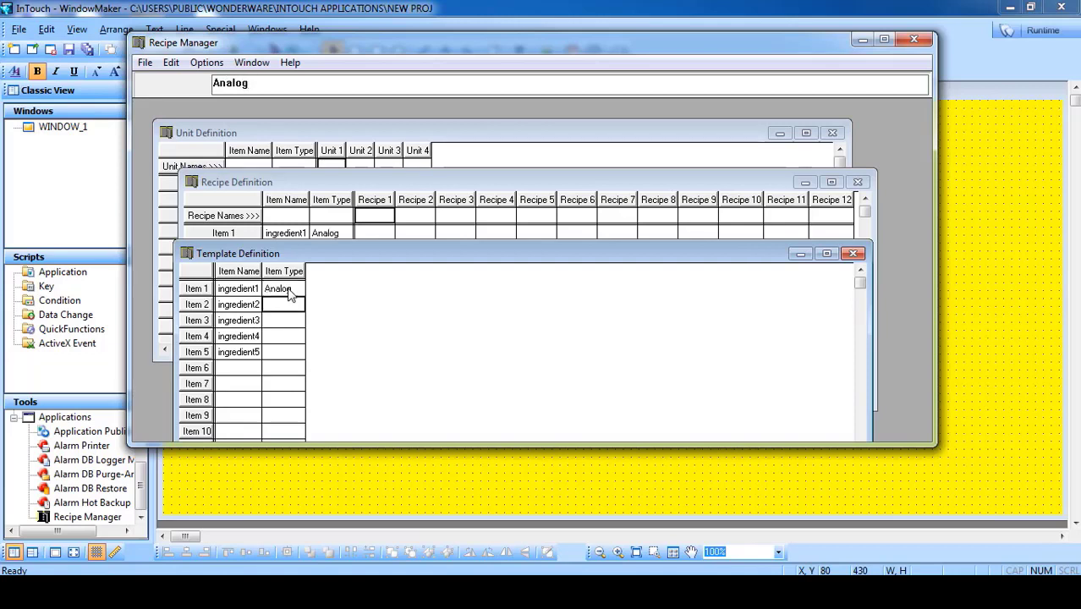
{"action": "type", "text": "analog"}
{"action": "key", "text": "Return"}
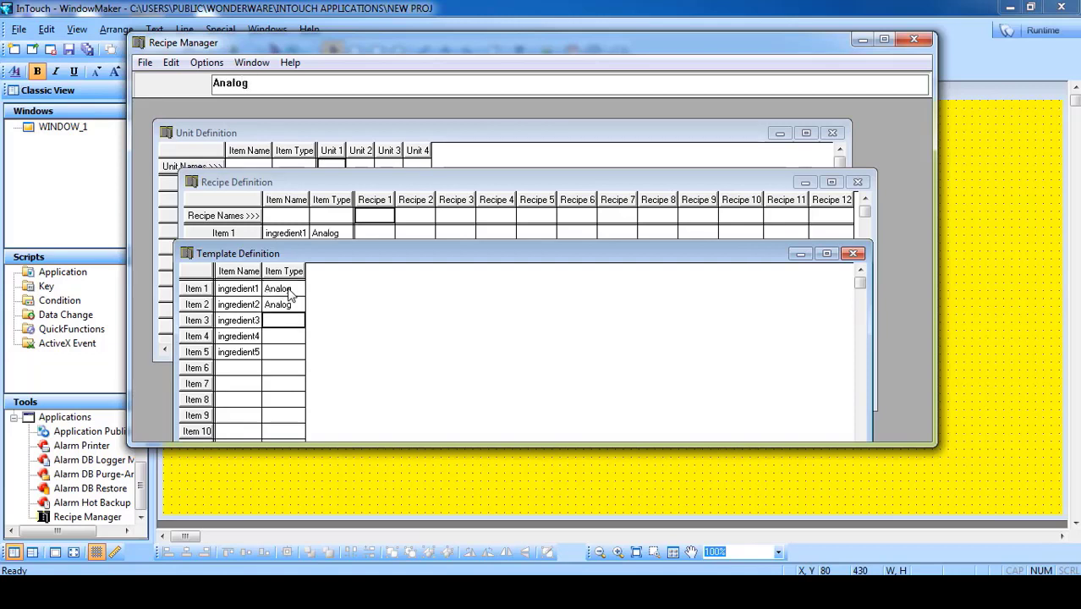
{"action": "type", "text": "analog"}
{"action": "key", "text": "Return"}
{"action": "type", "text": "a"}
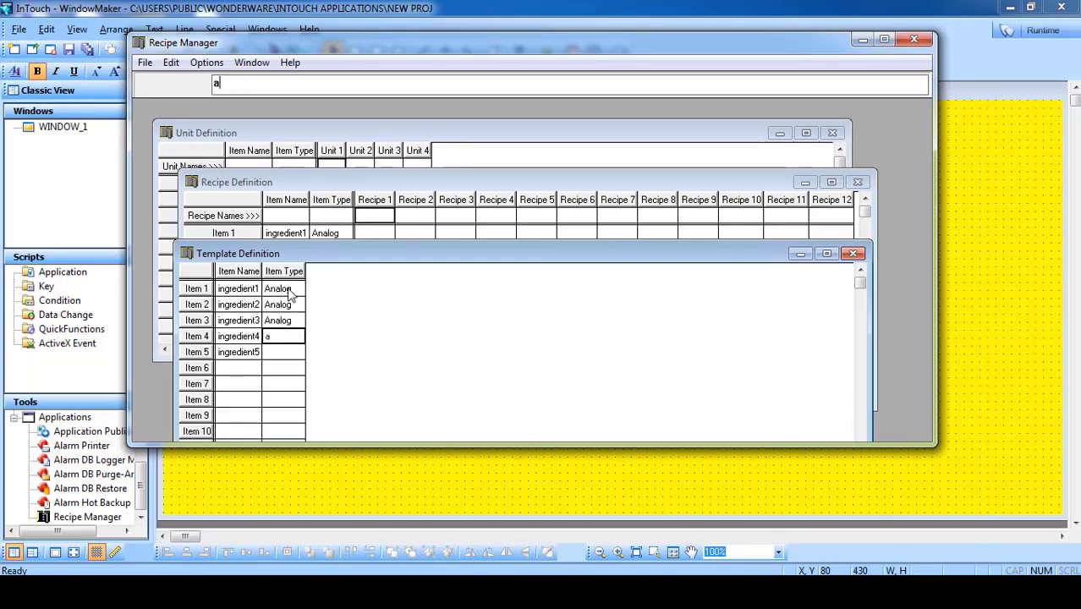
{"action": "type", "text": "nalog"}
{"action": "key", "text": "Return"}
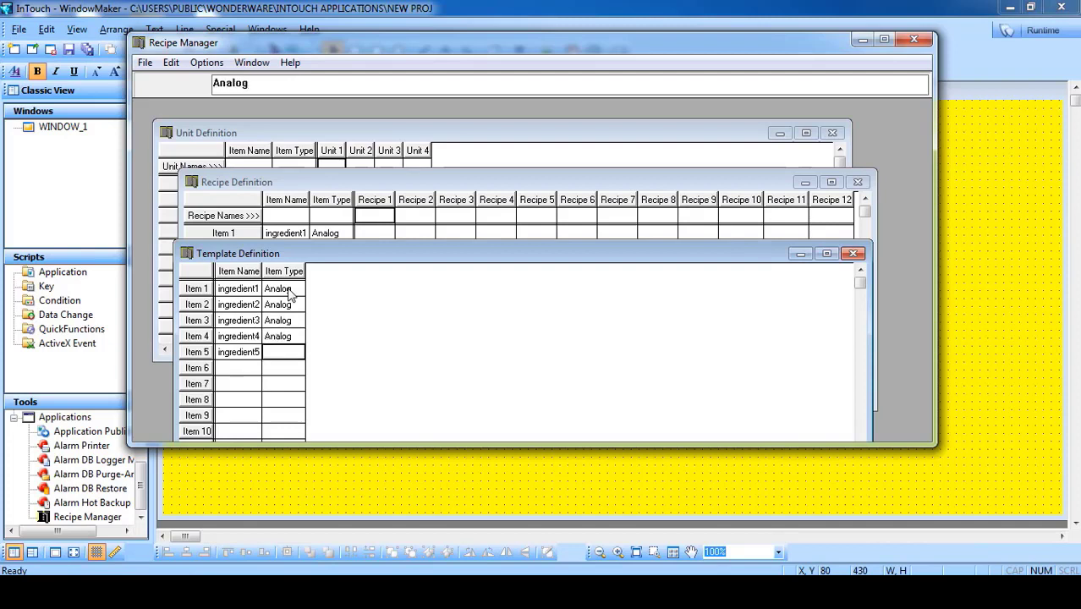
{"action": "type", "text": "analog"}
{"action": "key", "text": "Return"}
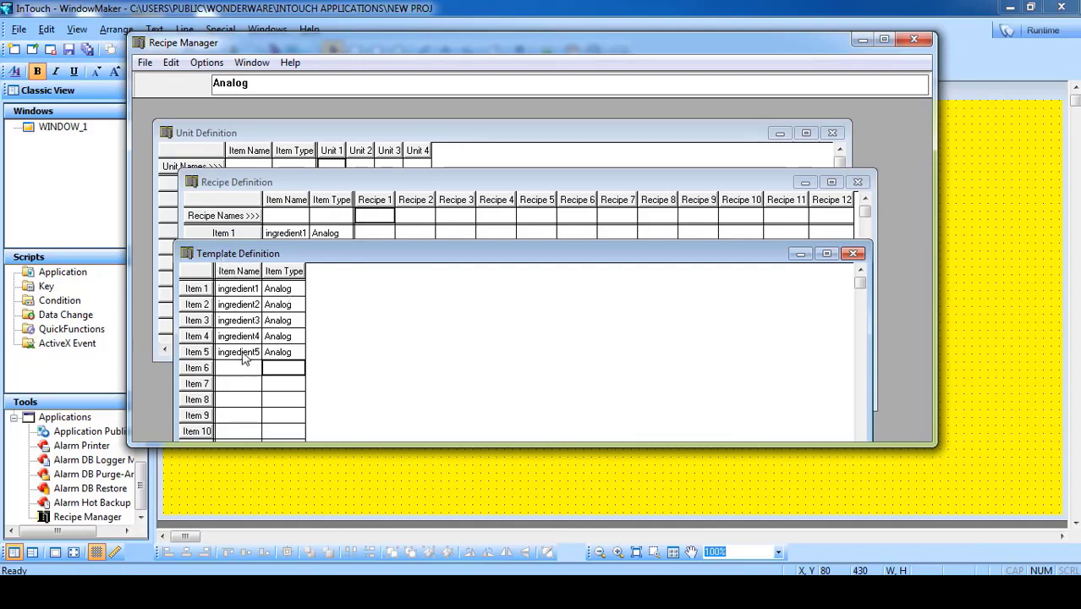
{"action": "left_click", "coordinate": [239, 270]}
{"action": "left_click", "coordinate": [244, 322]}
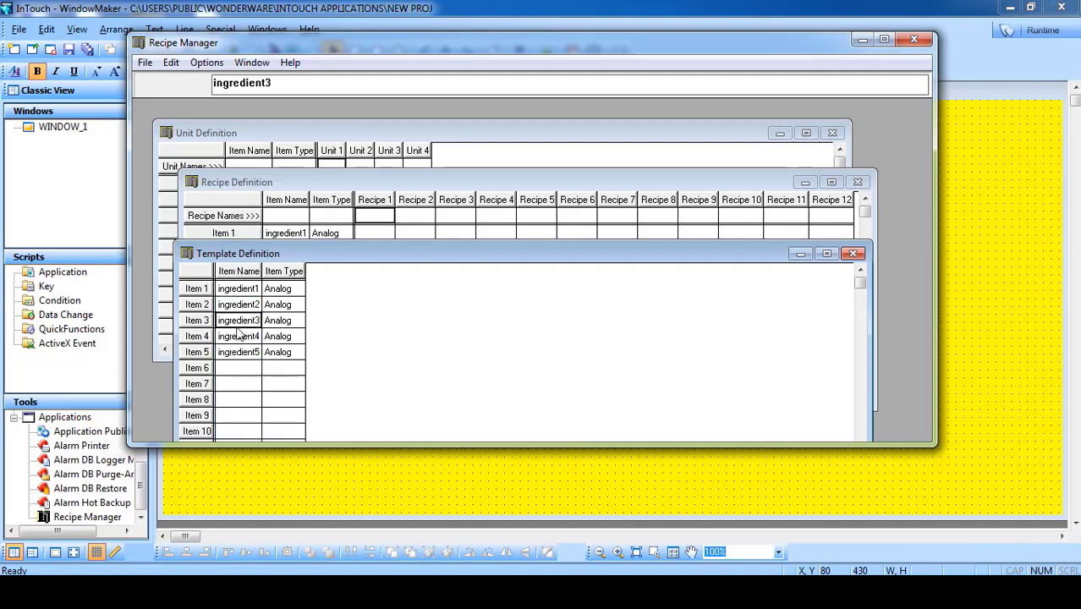
{"action": "left_click", "coordinate": [280, 303]}
{"action": "left_click", "coordinate": [276, 327]}
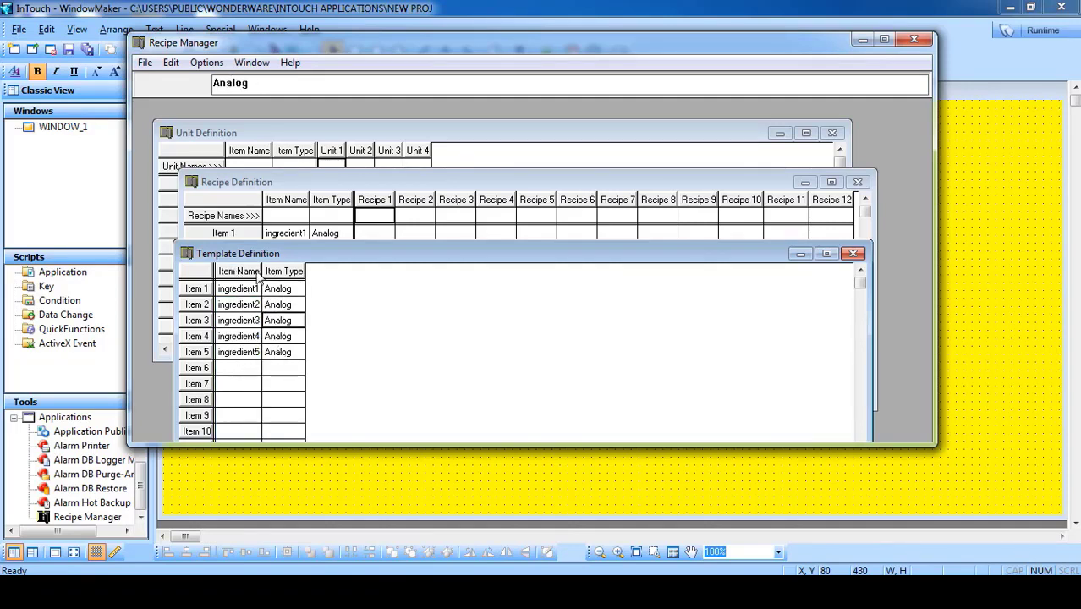
Minimize the Template Definition window to uncover the whole Recipe Definition grid.
{"action": "left_click_drag", "start_coordinate": [256, 258], "coordinate": [284, 341]}
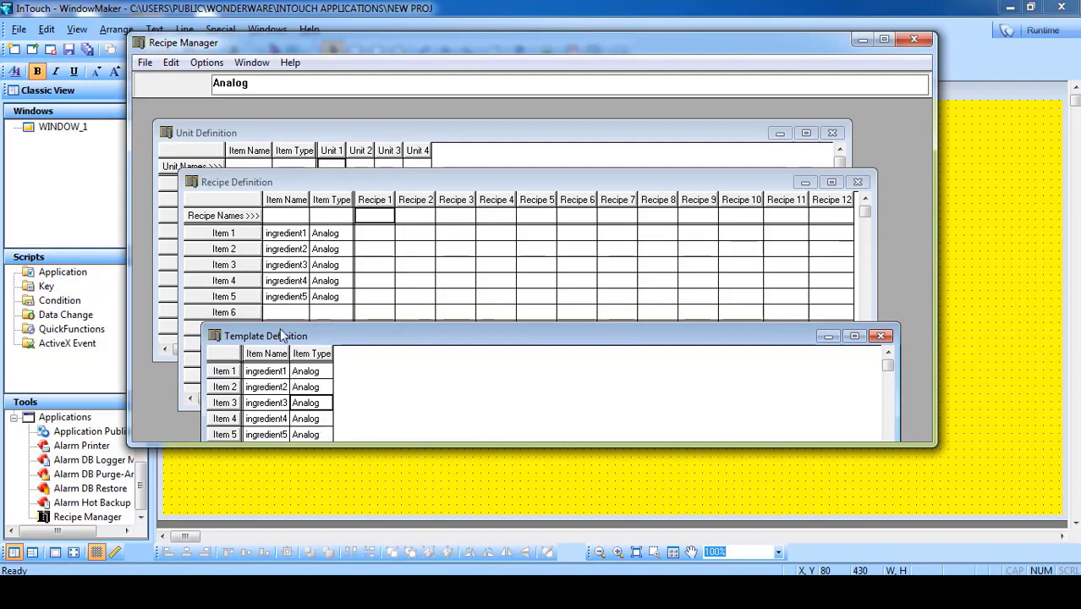
{"action": "left_click_drag", "start_coordinate": [283, 334], "coordinate": [270, 295]}
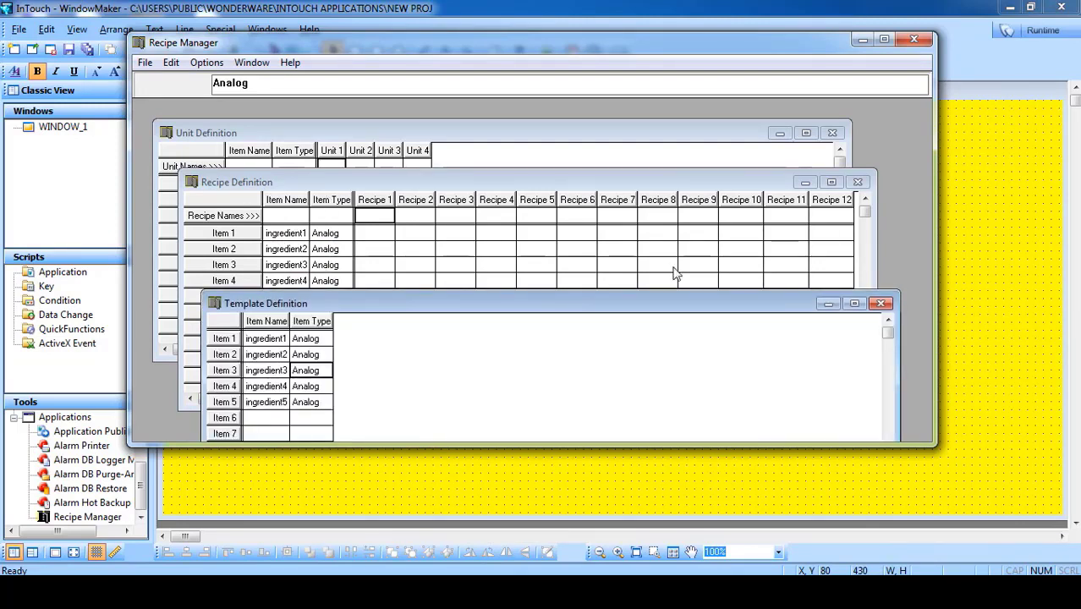
{"action": "left_click", "coordinate": [828, 305]}
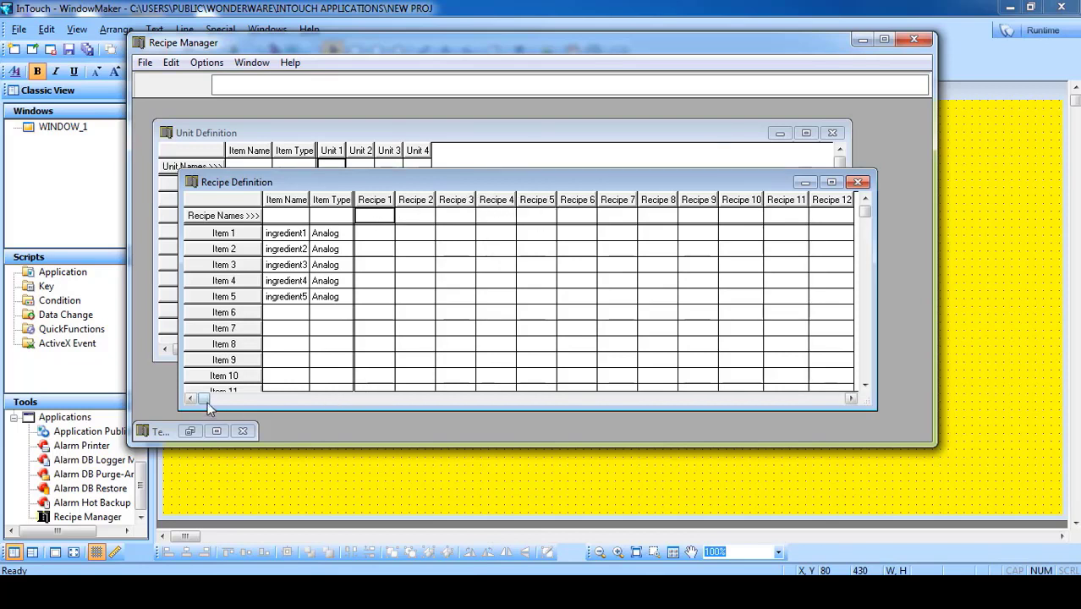
{"action": "left_click_drag", "start_coordinate": [207, 402], "coordinate": [852, 402]}
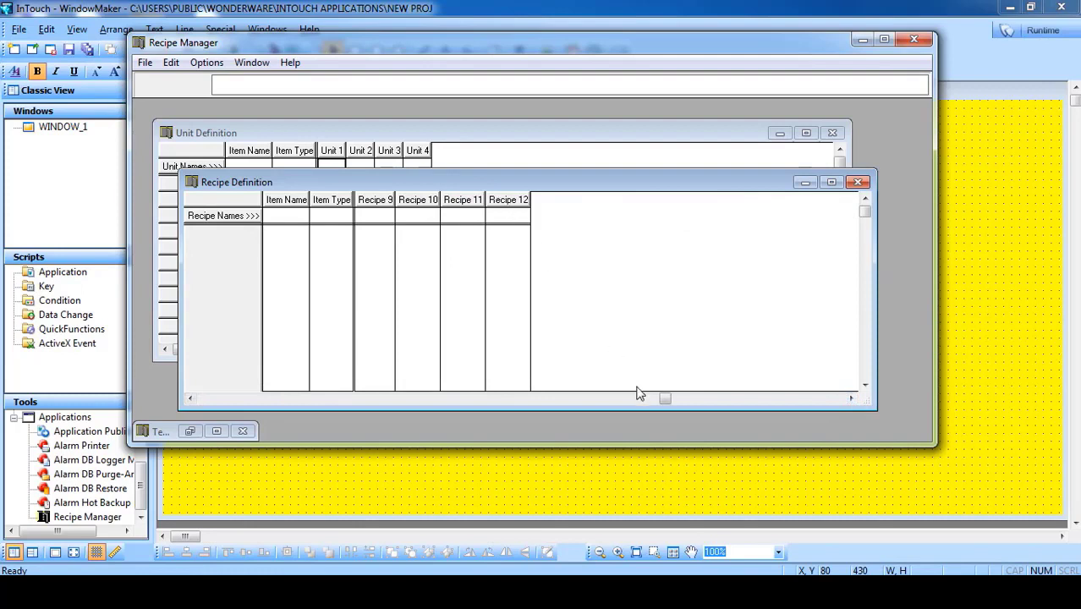
{"action": "left_click", "coordinate": [518, 205]}
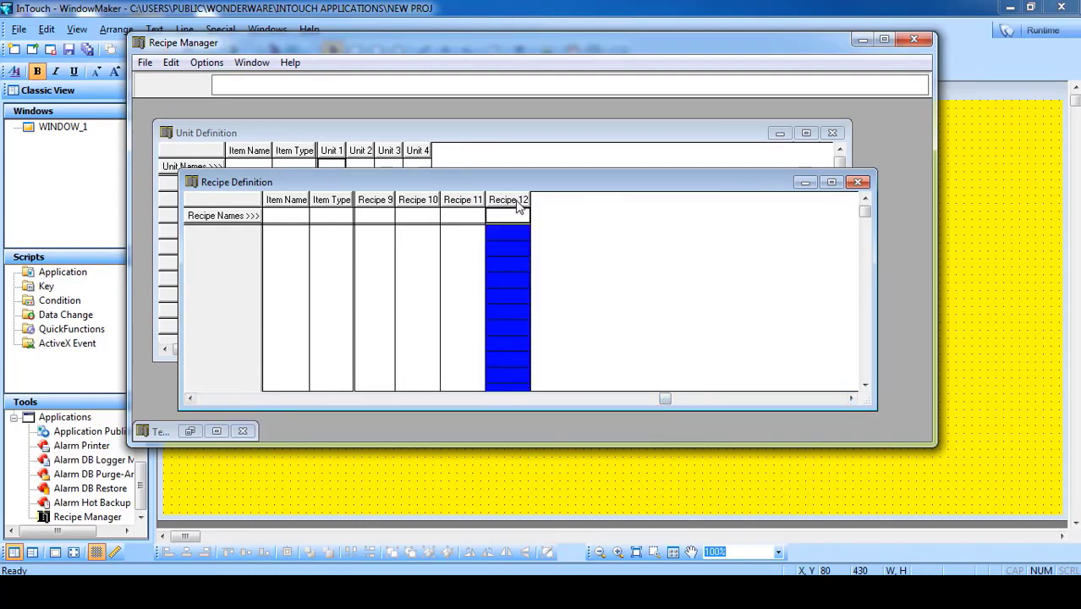
{"action": "left_click", "coordinate": [192, 399]}
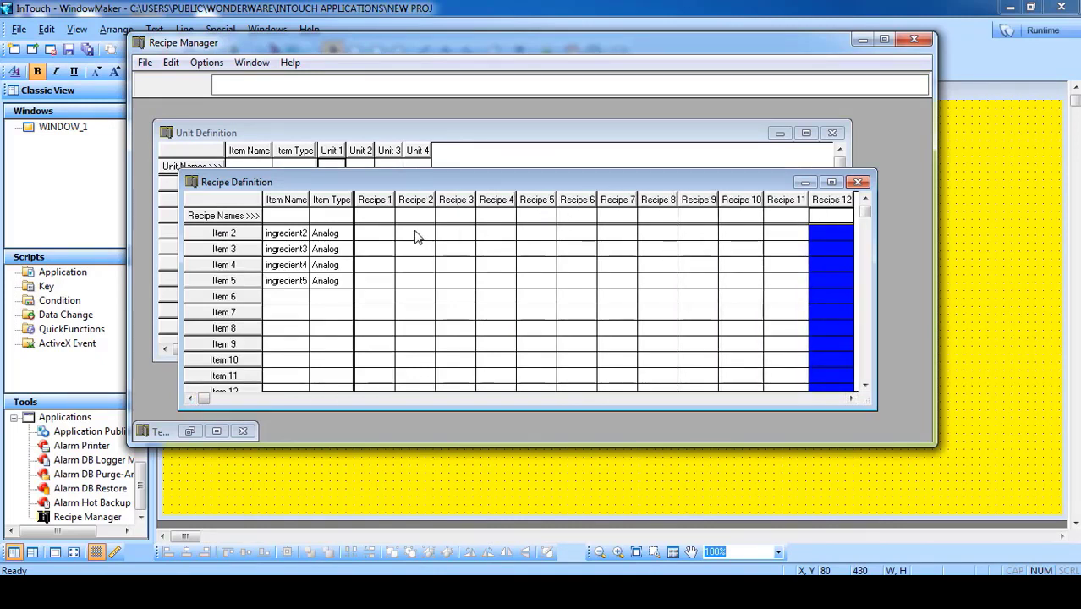
Name Recipe 1 r1 in the Recipe Definition and give ingredient1 to ingredient5 the values 20, 34, 65, 76 and 13.
{"action": "left_click", "coordinate": [377, 218]}
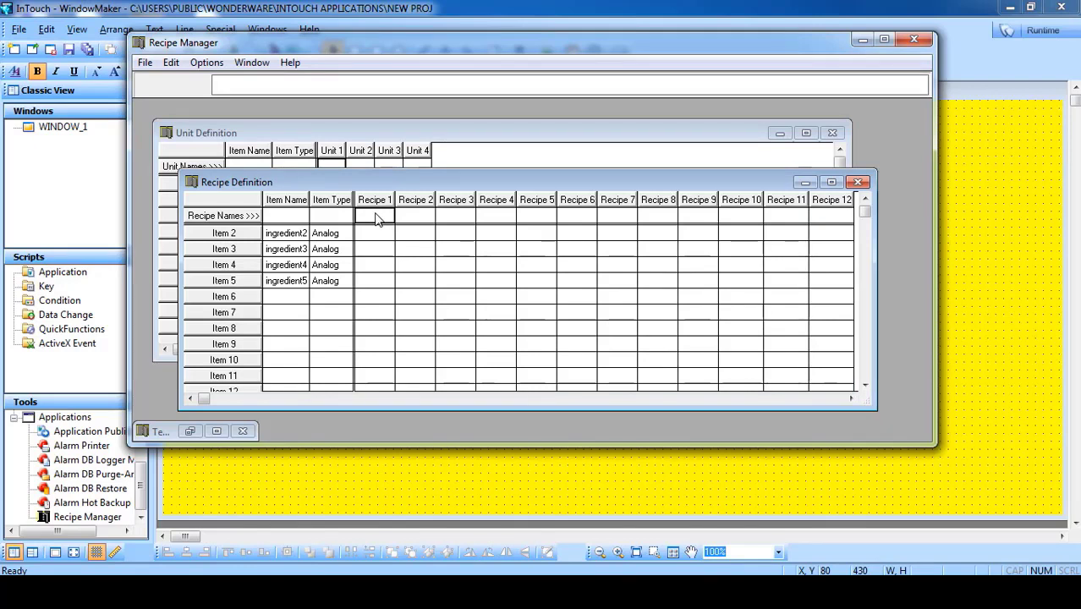
{"action": "type", "text": "r1"}
{"action": "key", "text": "Return"}
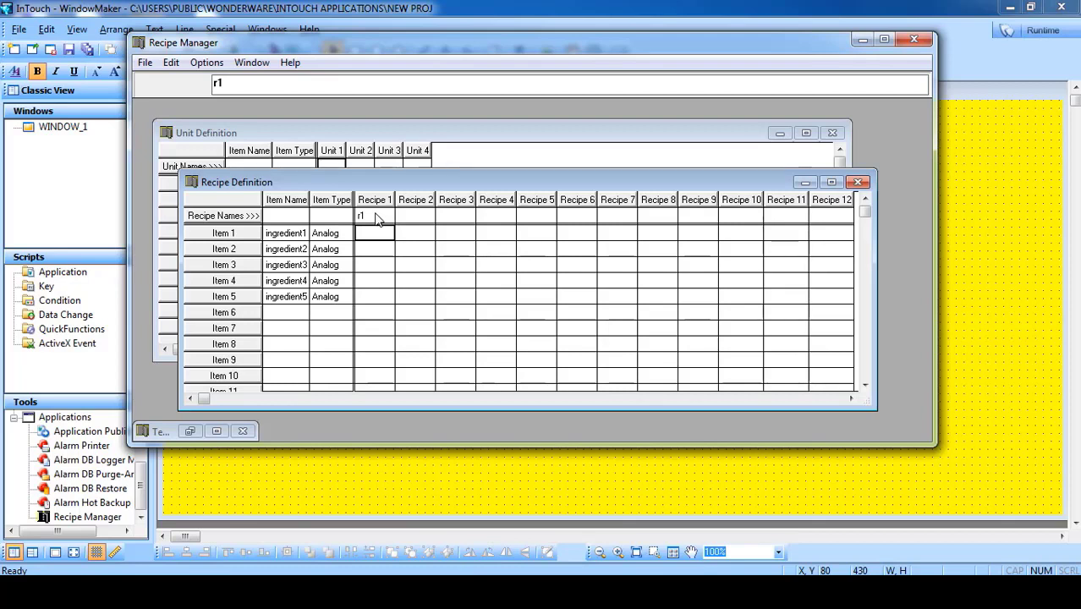
{"action": "type", "text": "20"}
{"action": "key", "text": "Return"}
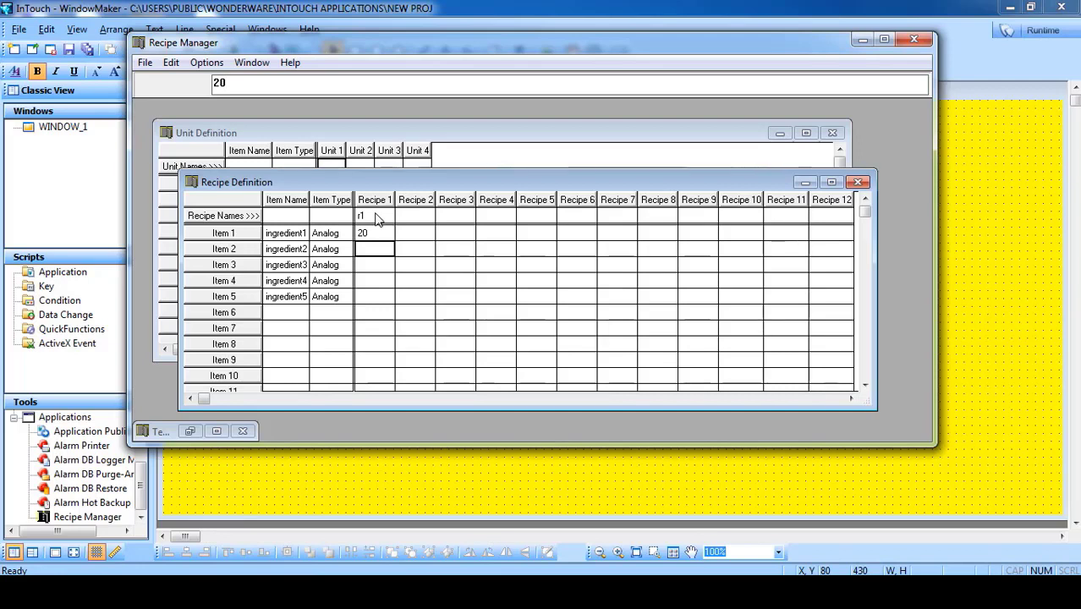
{"action": "type", "text": "34"}
{"action": "key", "text": "Return"}
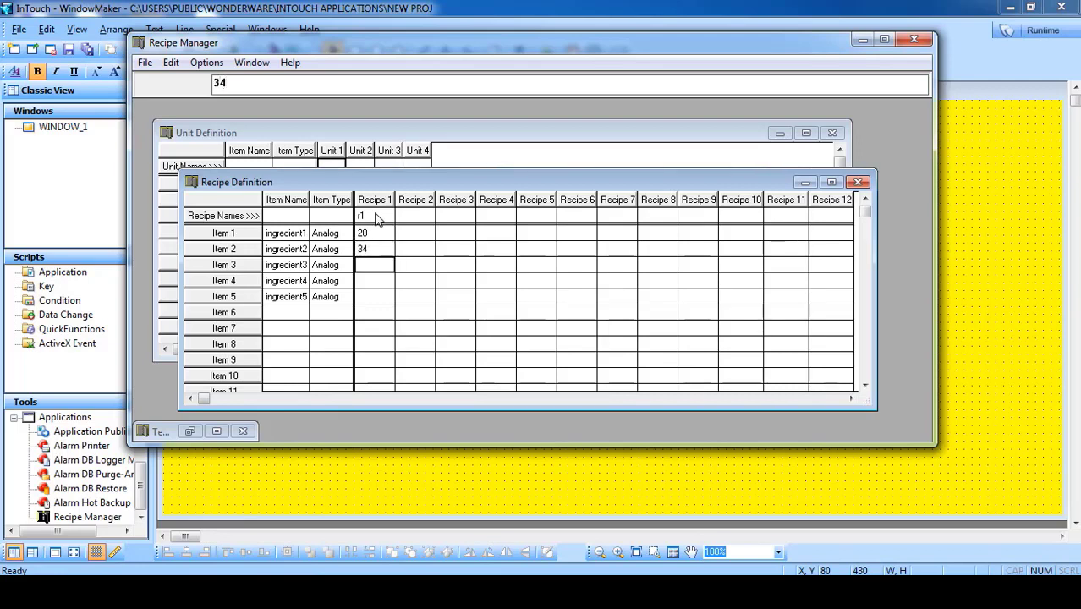
{"action": "type", "text": "65"}
{"action": "key", "text": "Return"}
{"action": "type", "text": "76"}
{"action": "key", "text": "Return"}
{"action": "type", "text": "13"}
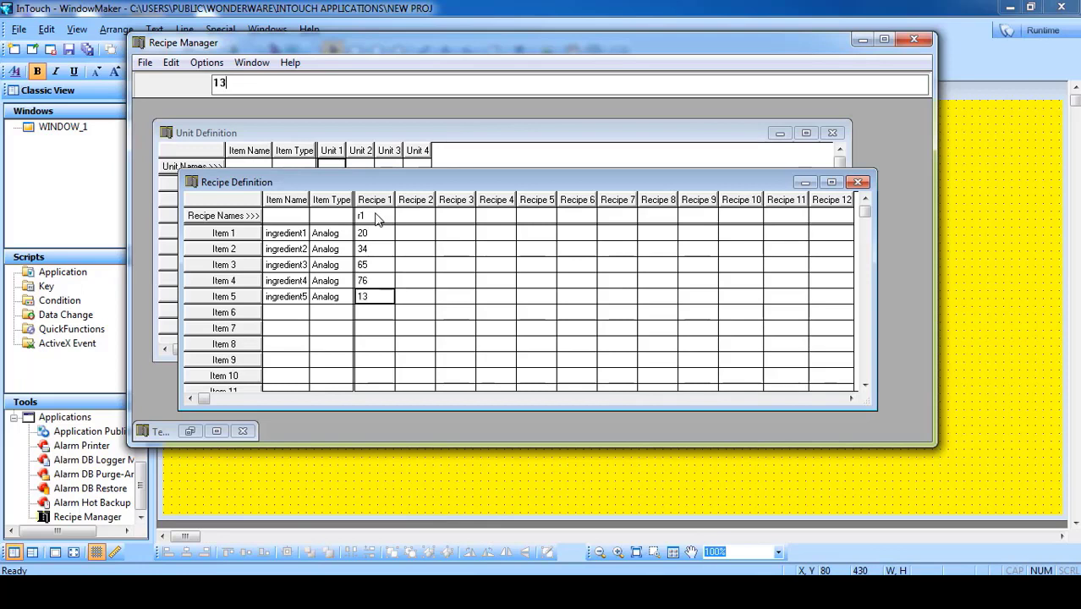
{"action": "key", "text": "Return"}
Name Recipe 2 r2 and give ingredient1 to ingredient5 the values 56, 34, 27, 65 and 45.
{"action": "left_click", "coordinate": [415, 217]}
{"action": "type", "text": "r2"}
{"action": "key", "text": "Return"}
{"action": "type", "text": "56"}
{"action": "key", "text": "Return"}
{"action": "type", "text": "34"}
{"action": "key", "text": "Return"}
{"action": "type", "text": "27"}
{"action": "key", "text": "Return"}
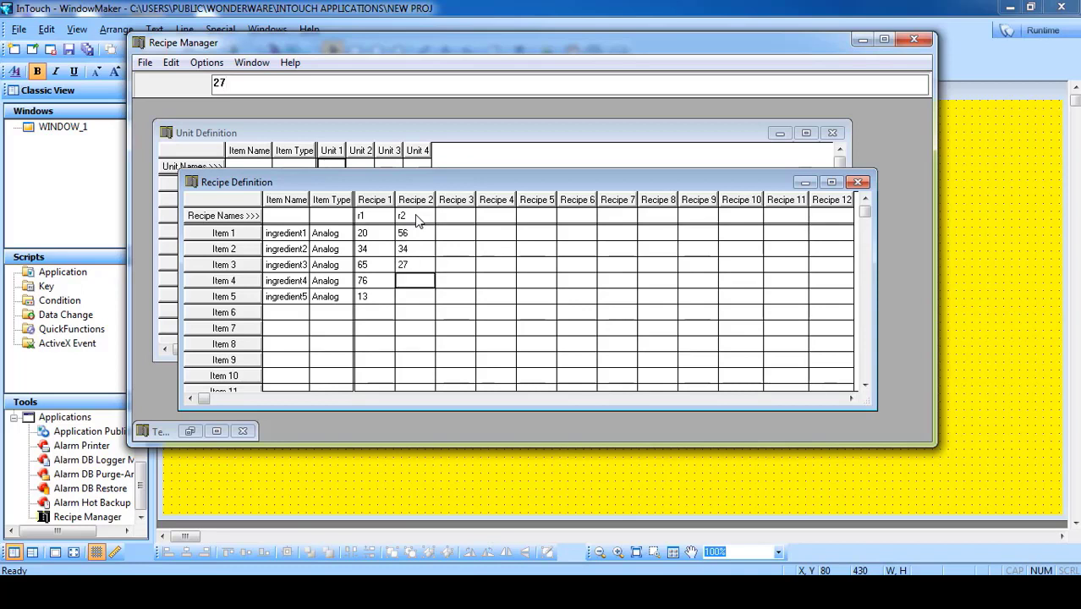
{"action": "type", "text": "65"}
{"action": "key", "text": "Return"}
{"action": "type", "text": "45"}
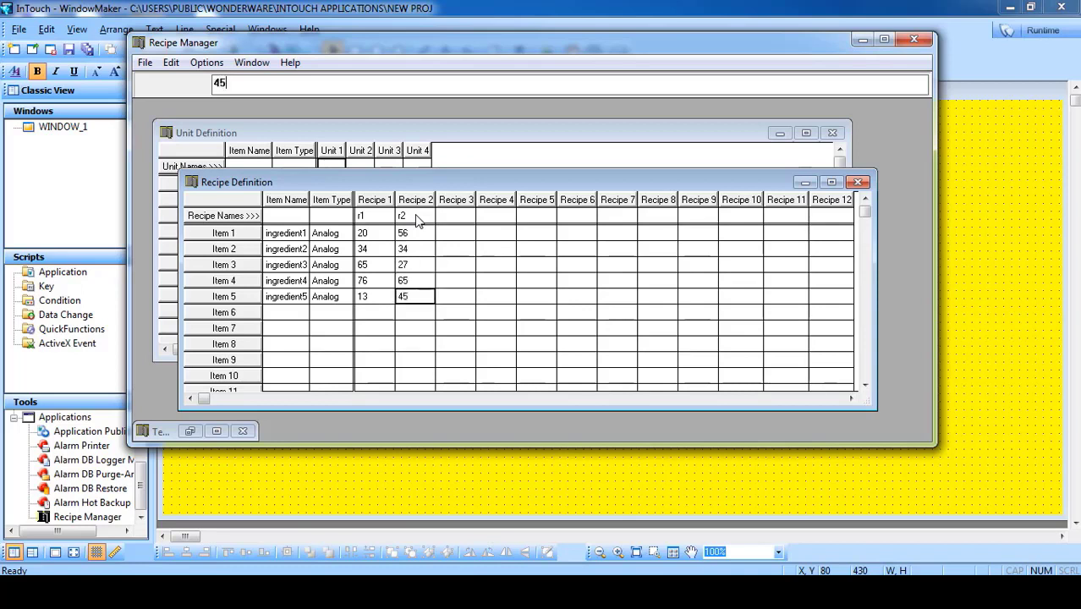
{"action": "key", "text": "Return"}
Name Recipe 3 r3 and give ingredient1 to ingredient5 the values 87, 45, 34, 85 and 12.
{"action": "left_click", "coordinate": [468, 217]}
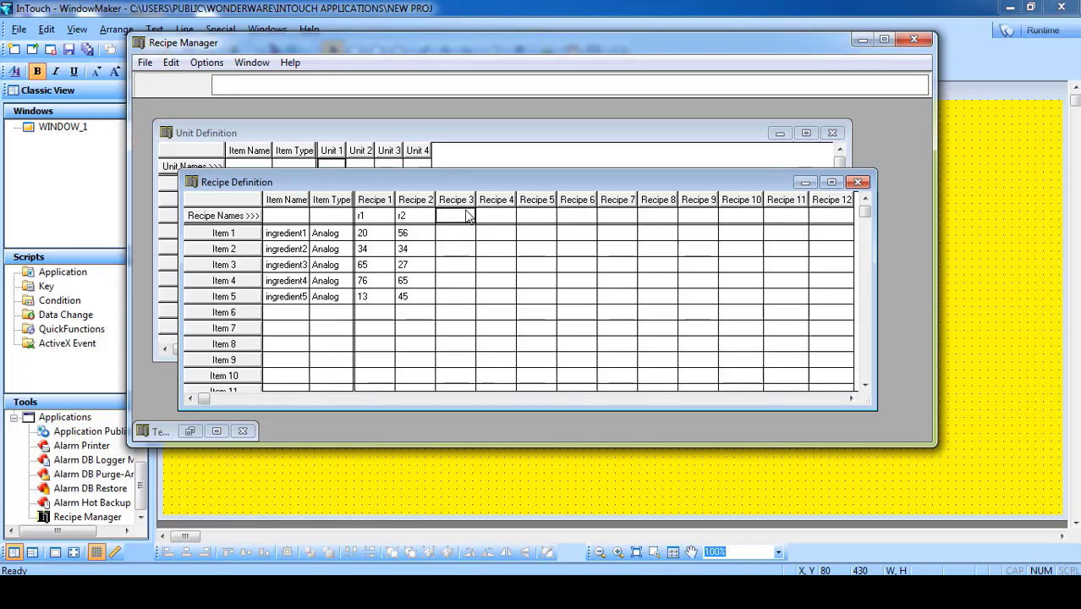
{"action": "type", "text": "r3"}
{"action": "key", "text": "Return"}
{"action": "type", "text": "8"}
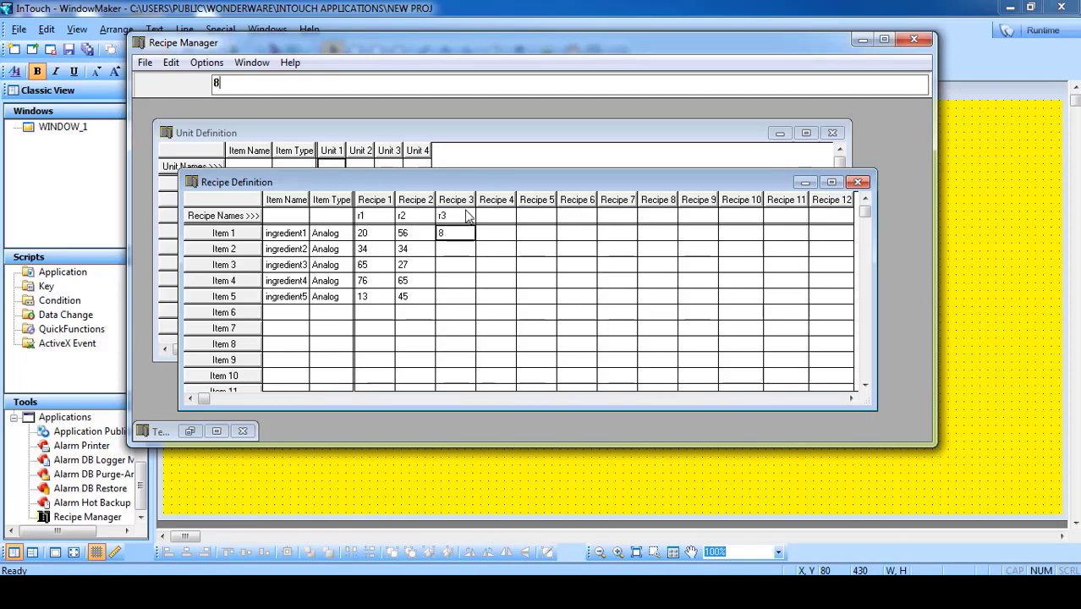
{"action": "type", "text": "7"}
{"action": "key", "text": "Return"}
{"action": "type", "text": "45"}
{"action": "key", "text": "Return"}
{"action": "type", "text": "34"}
{"action": "key", "text": "Return"}
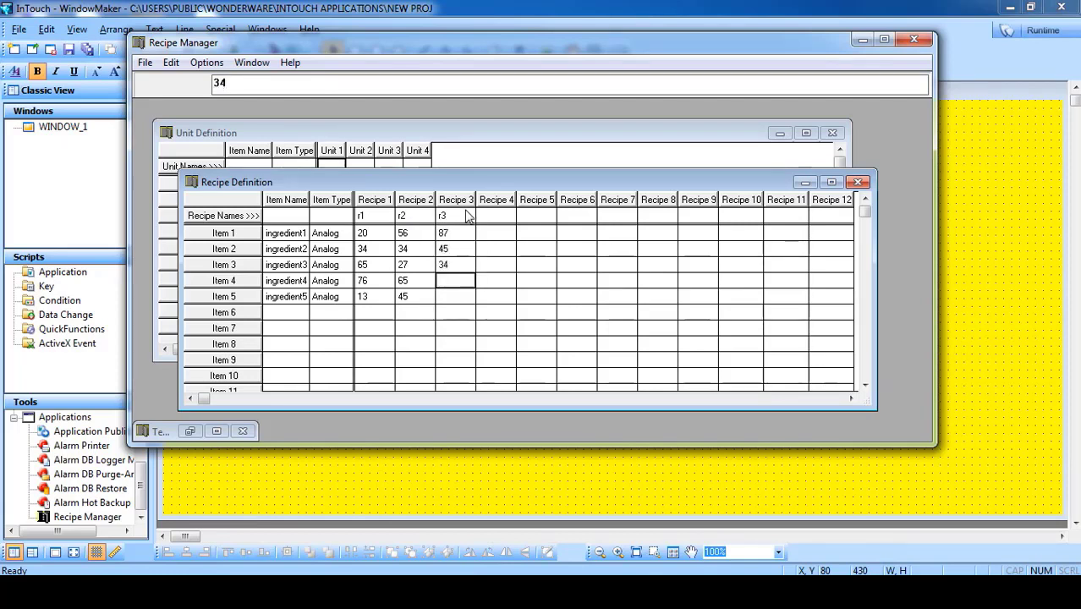
{"action": "type", "text": "85"}
{"action": "key", "text": "Return"}
{"action": "type", "text": "1"}
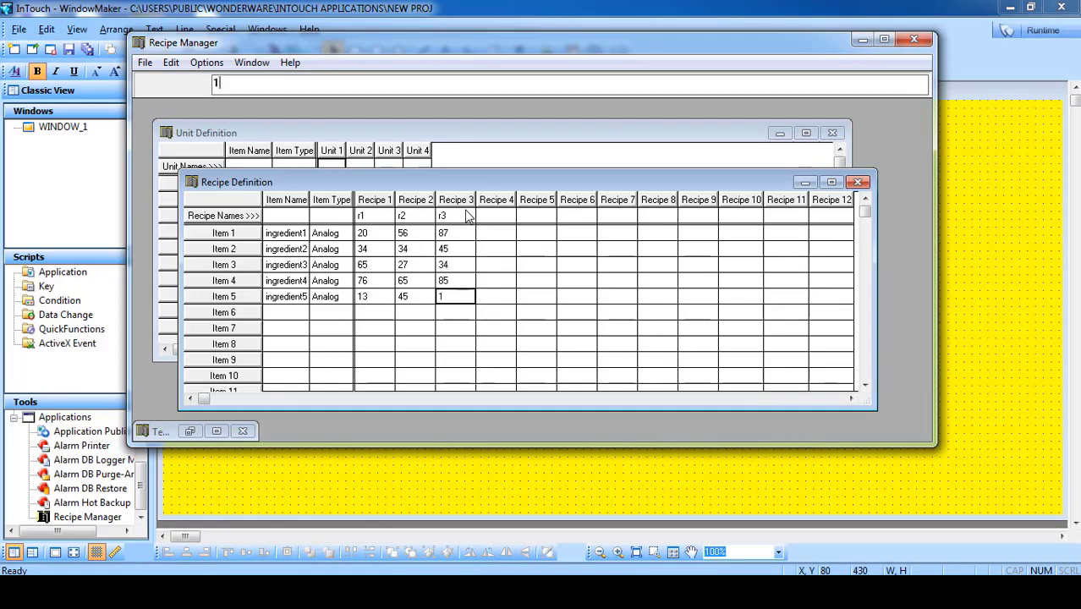
{"action": "type", "text": "2"}
{"action": "key", "text": "Return"}
Minimize the Recipe Definition window and shift the uncovered Unit Definition window slightly upward.
{"action": "left_click_drag", "start_coordinate": [251, 187], "coordinate": [228, 218]}
{"action": "left_click", "coordinate": [783, 213]}
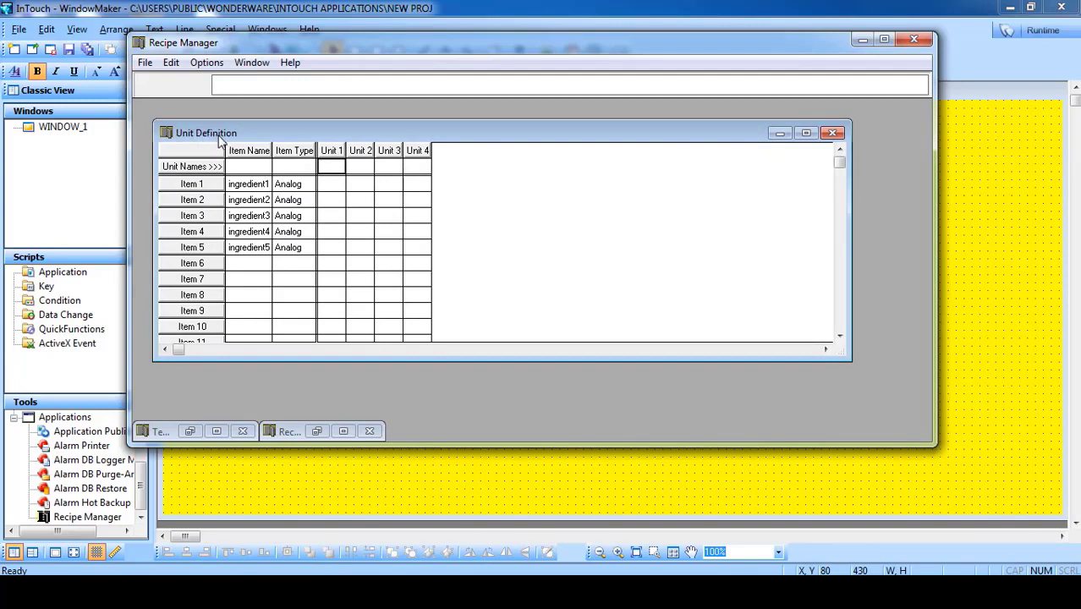
{"action": "left_click_drag", "start_coordinate": [221, 139], "coordinate": [227, 127]}
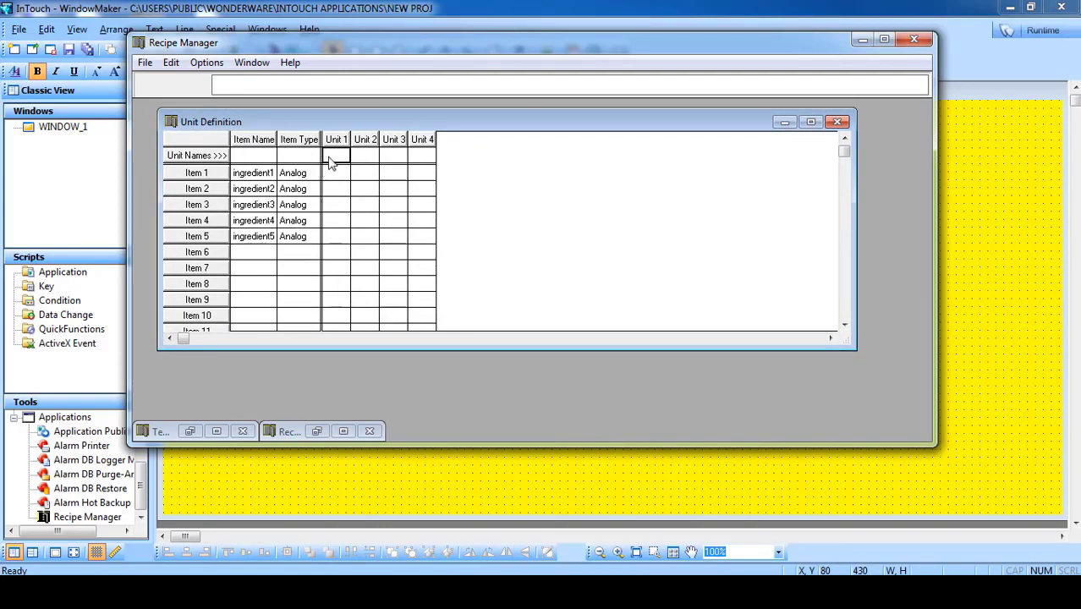
Name Unit 1 u1 in the Unit Definition and assign tags ig1, ig2, ig3, ig4 and ig5 to ingredient1 to ingredient5.
{"action": "type", "text": "u1"}
{"action": "key", "text": "Return"}
{"action": "type", "text": "ig1"}
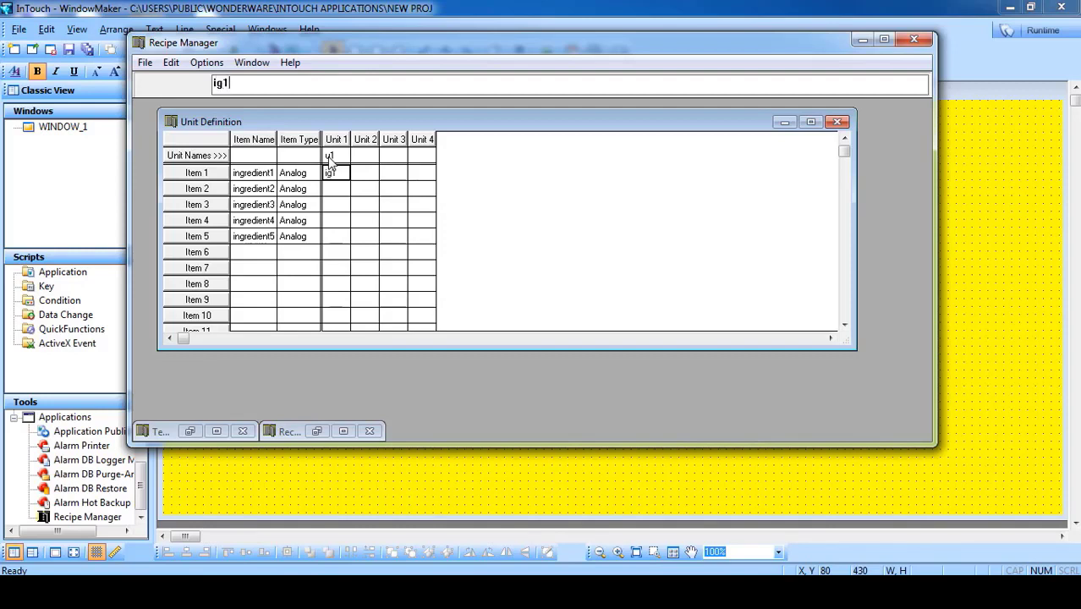
{"action": "key", "text": "Return"}
{"action": "type", "text": "ig2"}
{"action": "key", "text": "Return"}
{"action": "type", "text": "ig3"}
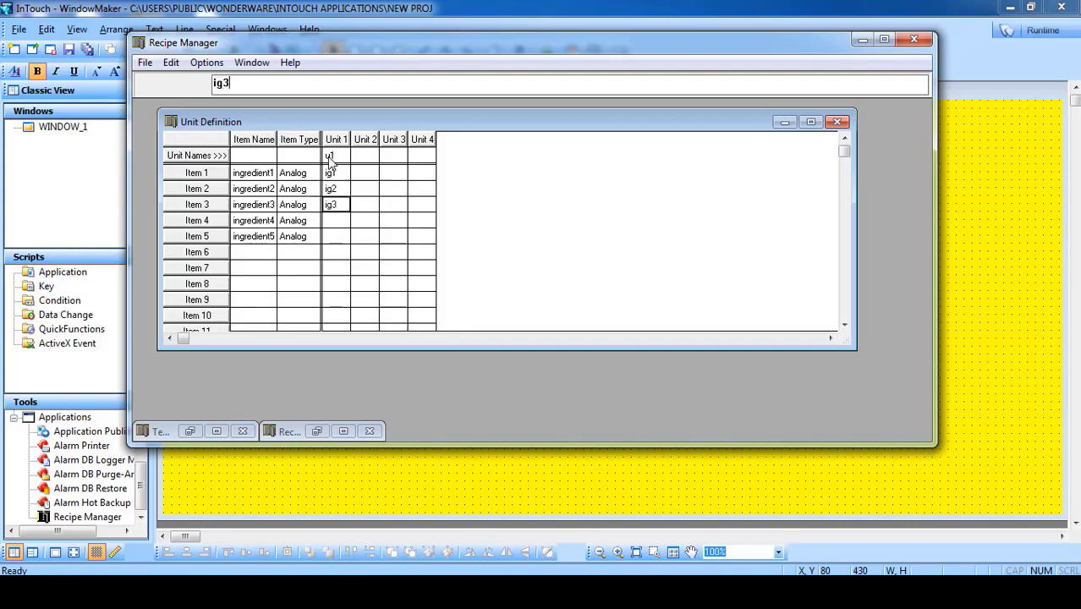
{"action": "key", "text": "Return"}
{"action": "type", "text": "ig4"}
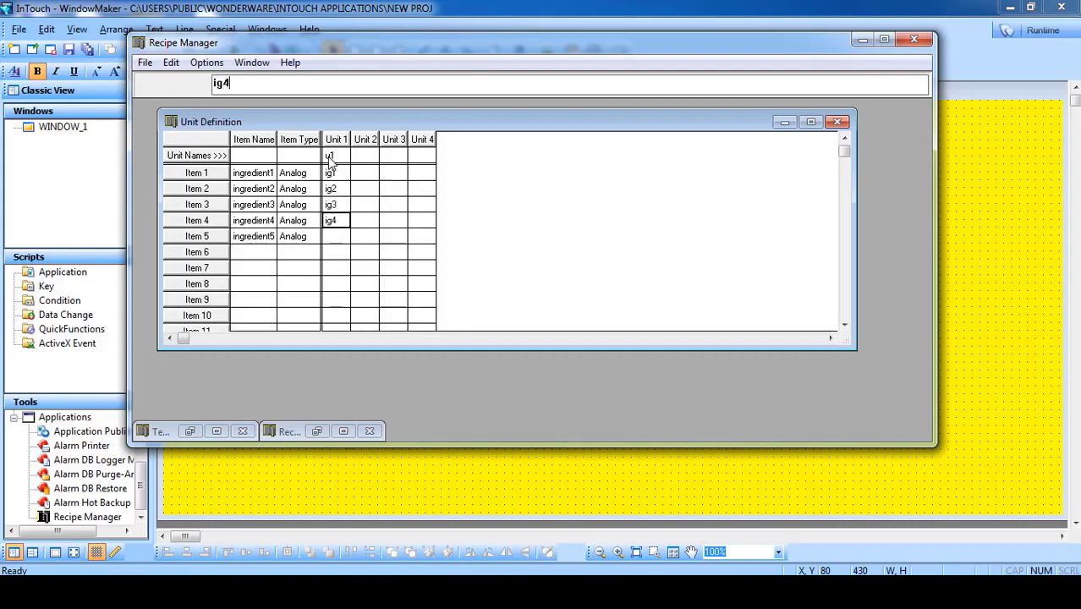
{"action": "key", "text": "Return"}
{"action": "type", "text": "ig5"}
{"action": "key", "text": "Return"}
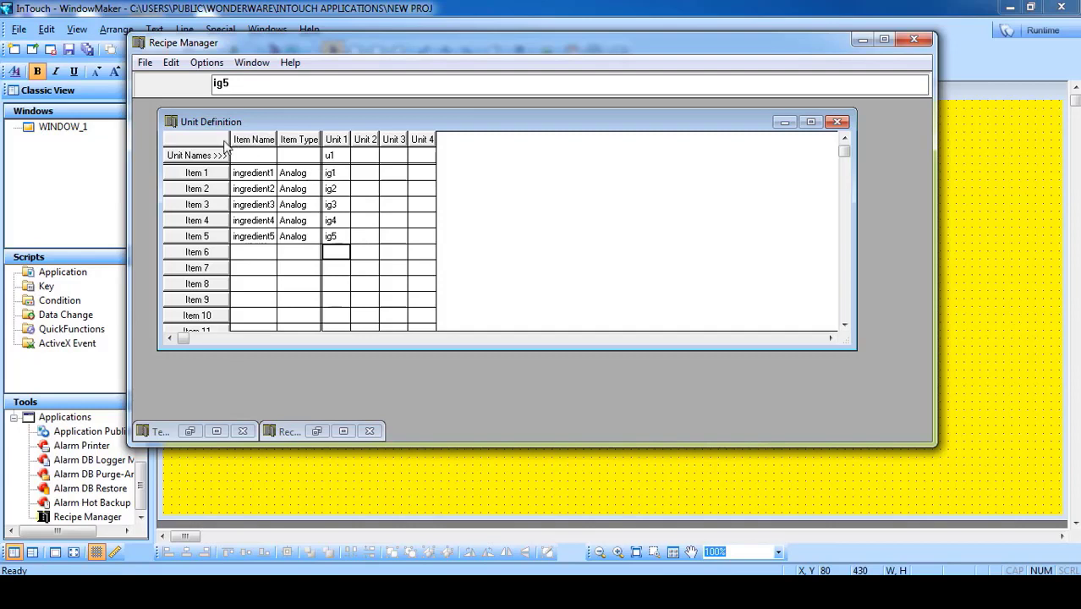
Restore the Template Definition and Recipe Definition windows and arrange them beside Unit Definition, with Recipe Definition in front.
{"action": "left_click", "coordinate": [192, 431]}
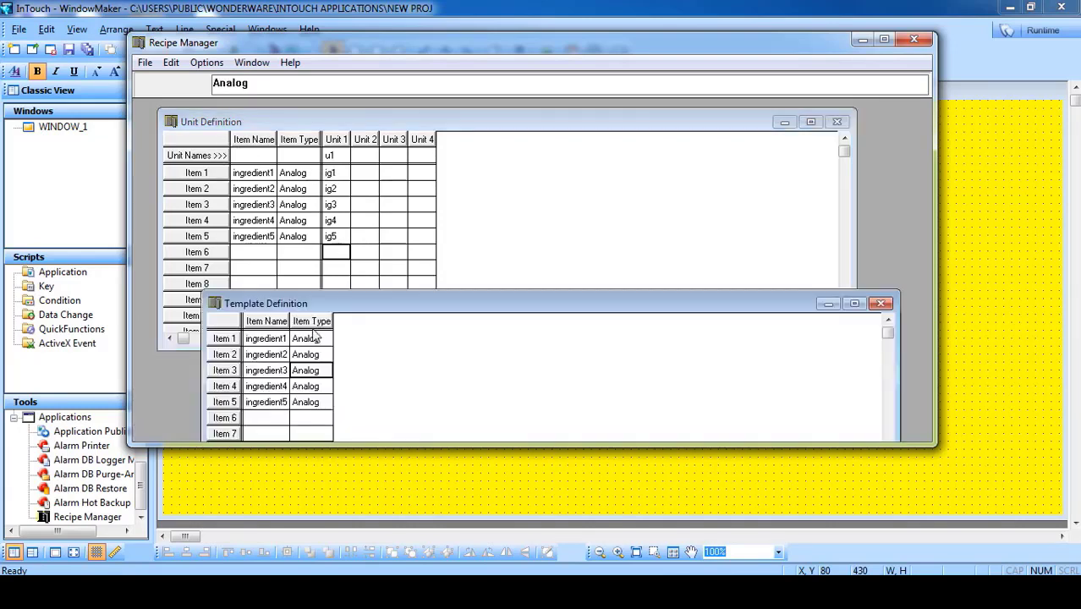
{"action": "left_click_drag", "start_coordinate": [300, 301], "coordinate": [509, 236]}
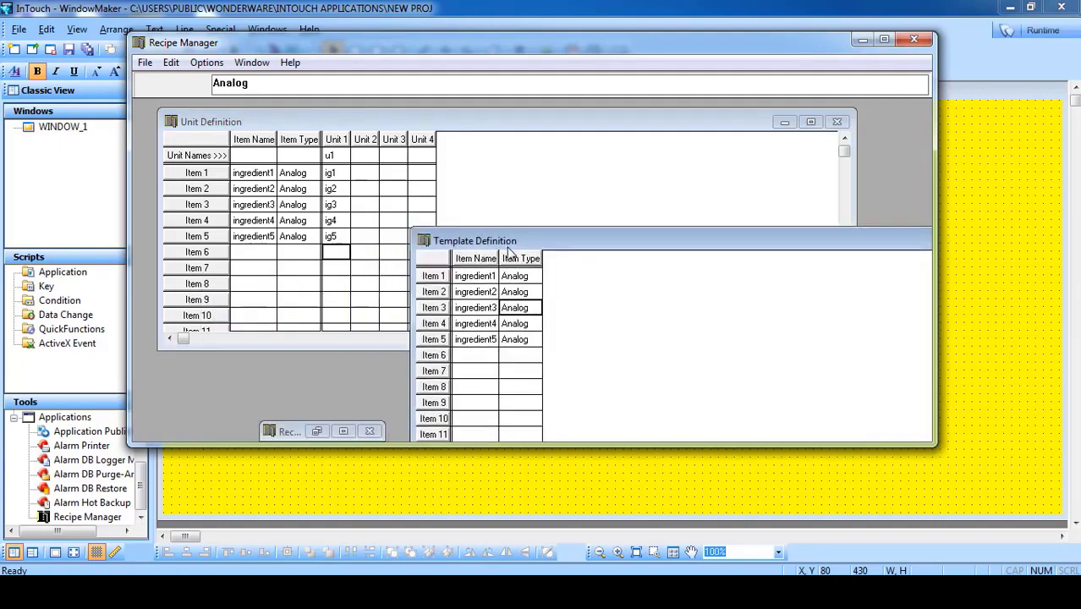
{"action": "left_click", "coordinate": [315, 431]}
{"action": "left_click", "coordinate": [900, 328]}
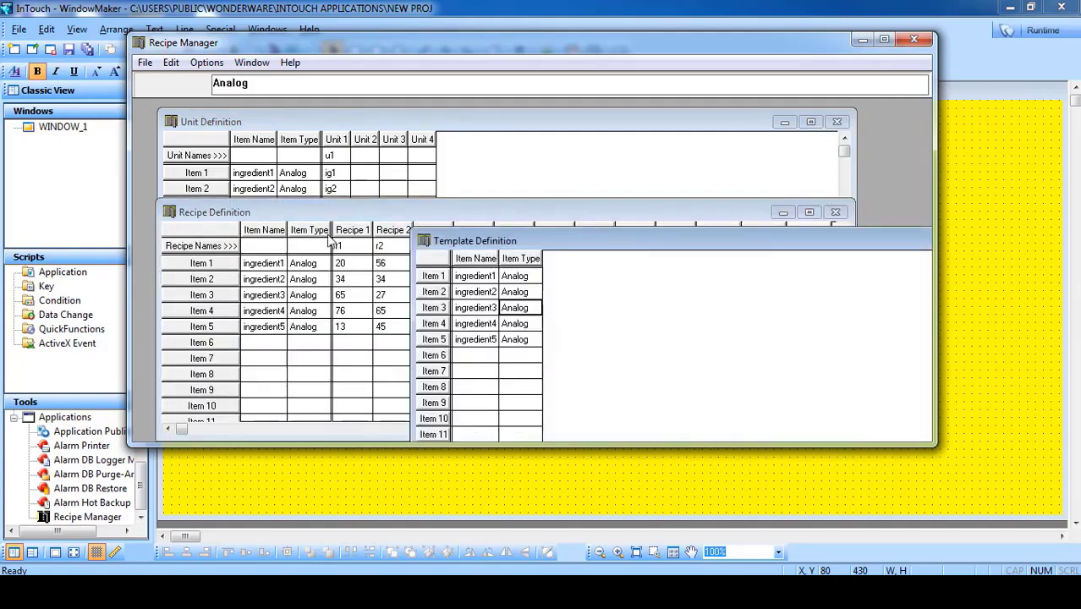
{"action": "left_click_drag", "start_coordinate": [339, 211], "coordinate": [639, 115]}
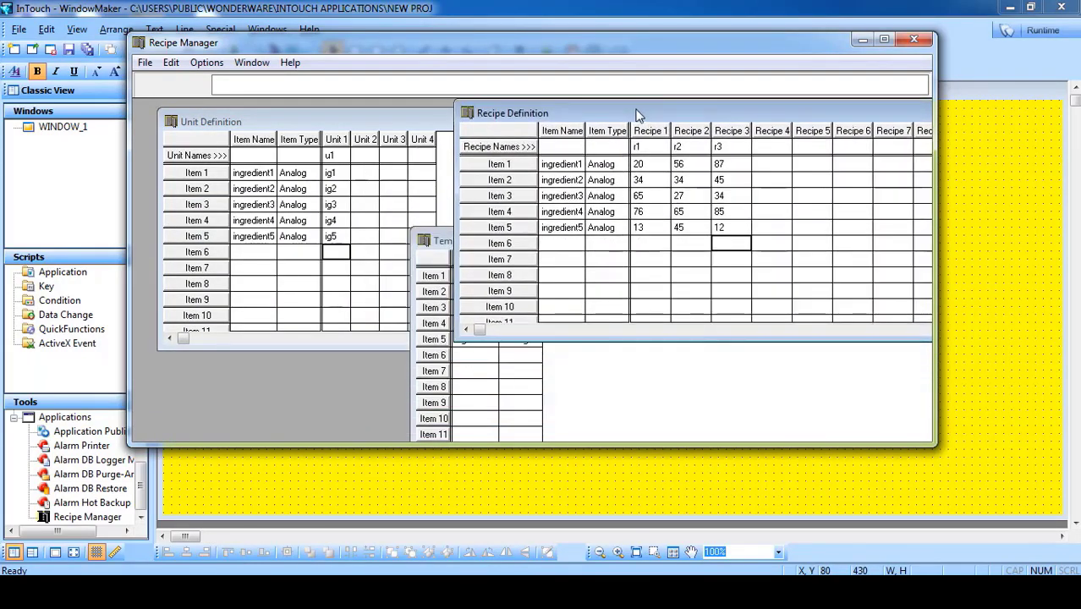
{"action": "left_click", "coordinate": [436, 246]}
{"action": "left_click_drag", "start_coordinate": [573, 238], "coordinate": [429, 285]}
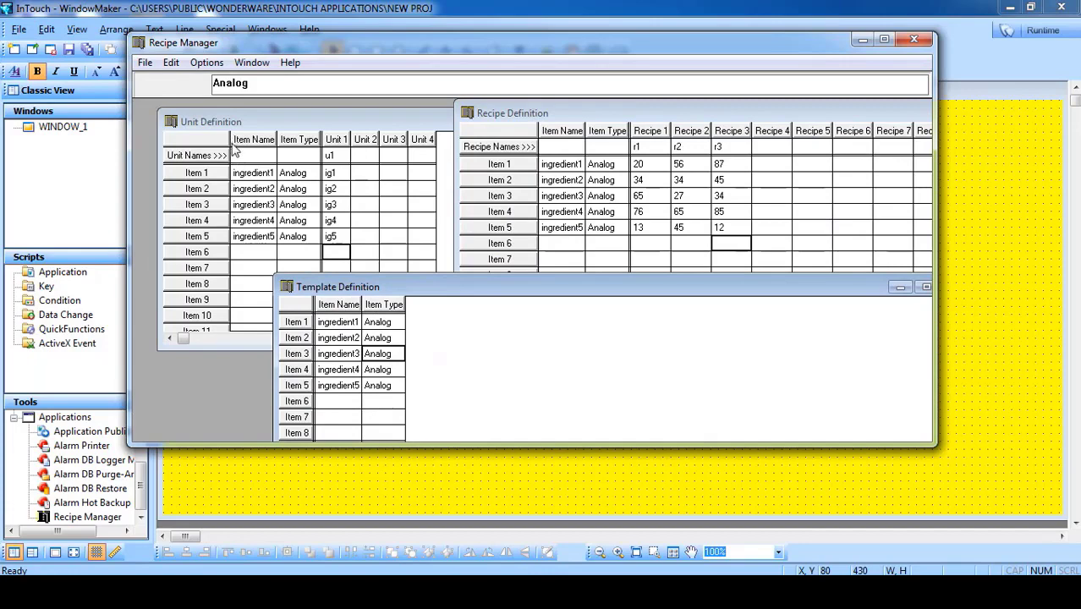
{"action": "left_click", "coordinate": [261, 233]}
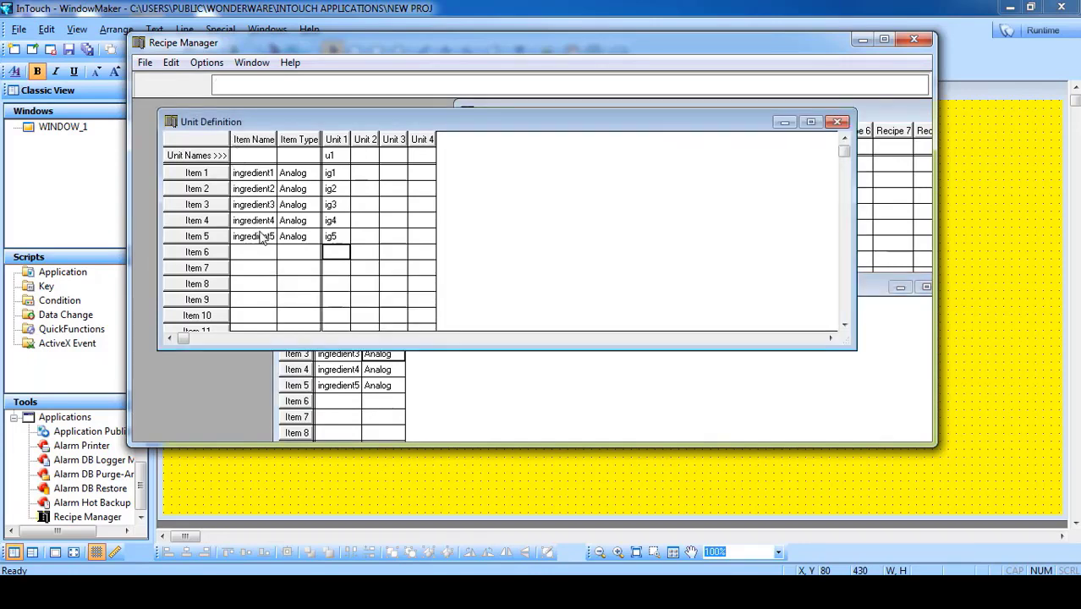
{"action": "left_click", "coordinate": [459, 413]}
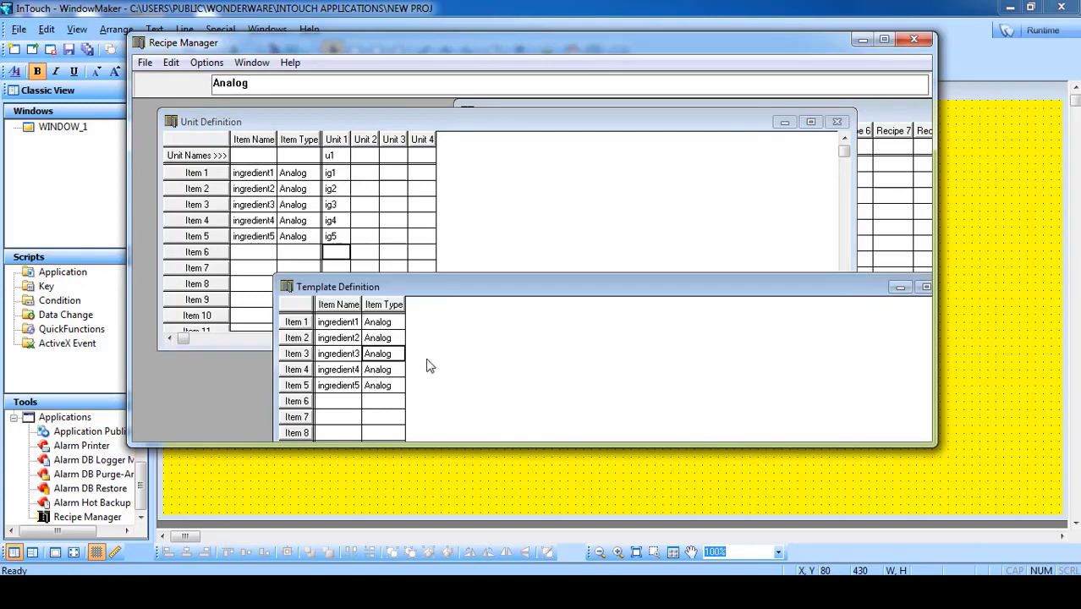
{"action": "left_click", "coordinate": [500, 107]}
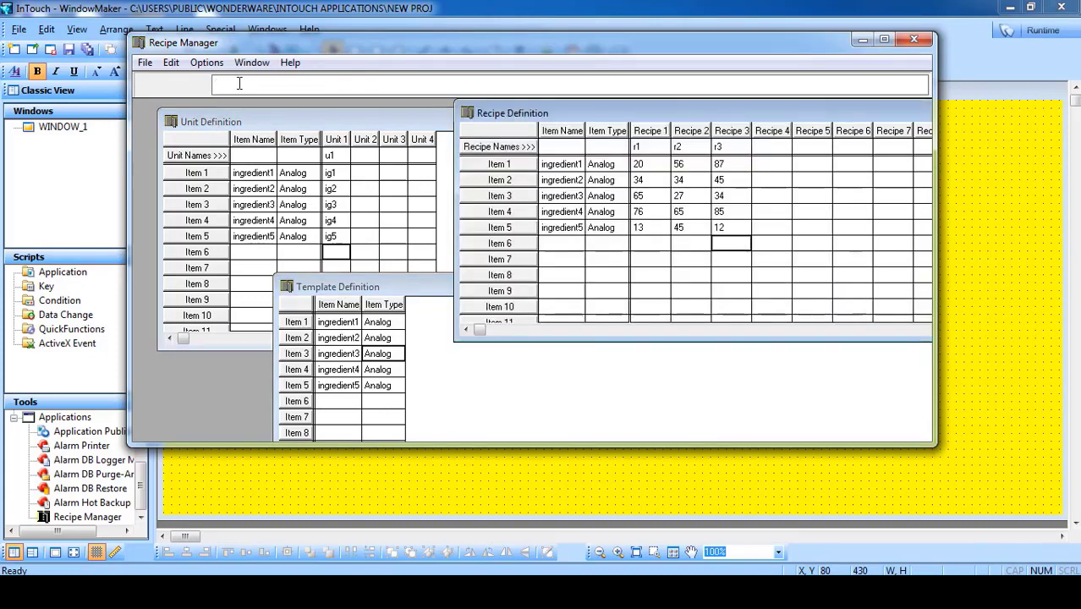
Save the recipe template to the Desktop as a CSV template named SCADA.
{"action": "left_click_drag", "start_coordinate": [162, 47], "coordinate": [220, 72]}
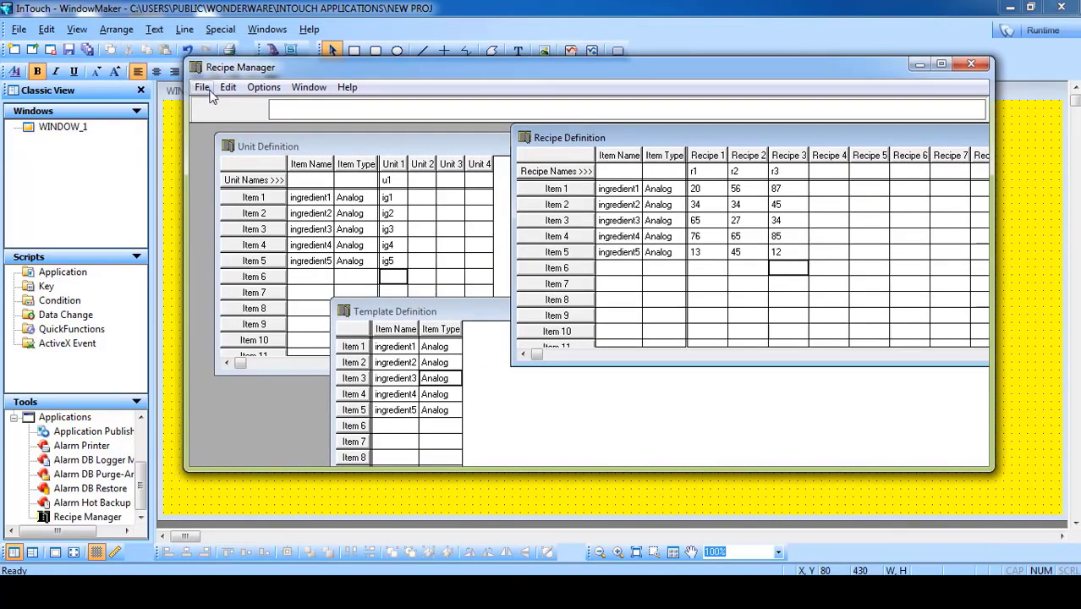
{"action": "left_click", "coordinate": [202, 87]}
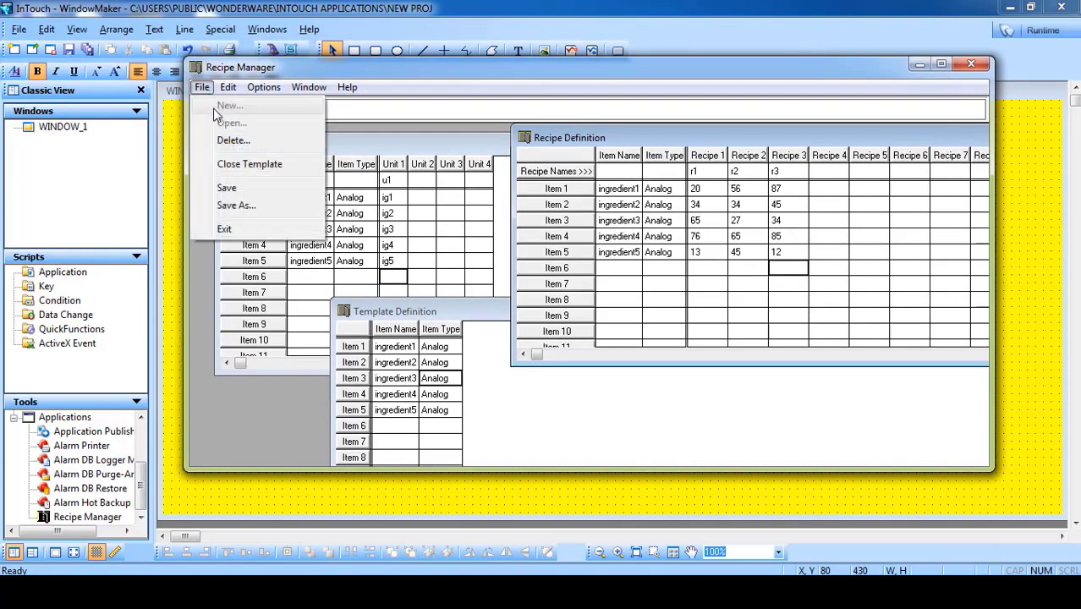
{"action": "left_click", "coordinate": [237, 208]}
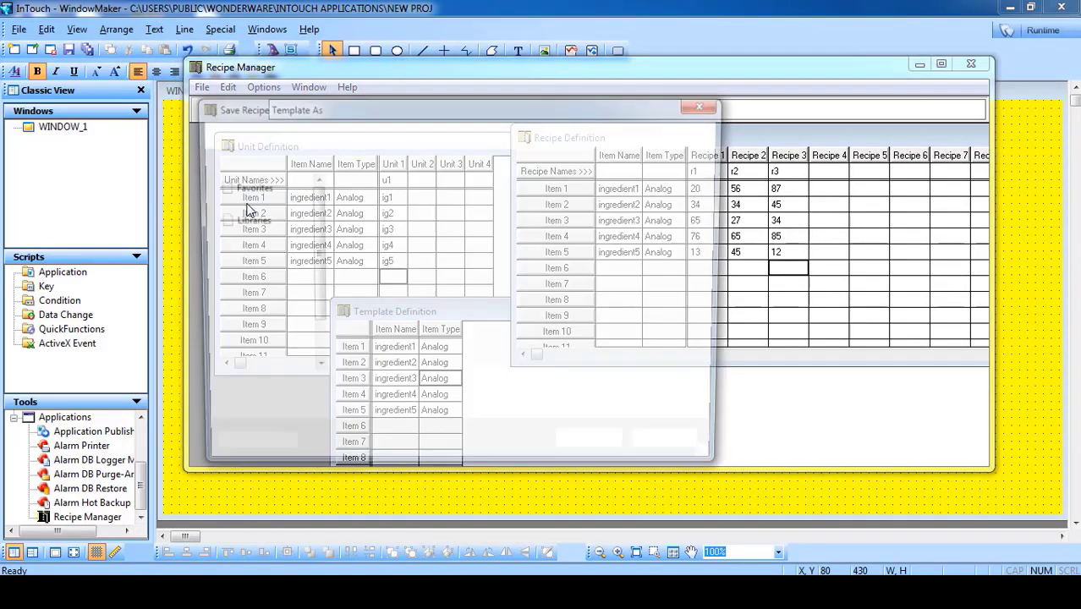
{"action": "left_click_drag", "start_coordinate": [263, 113], "coordinate": [200, 43]}
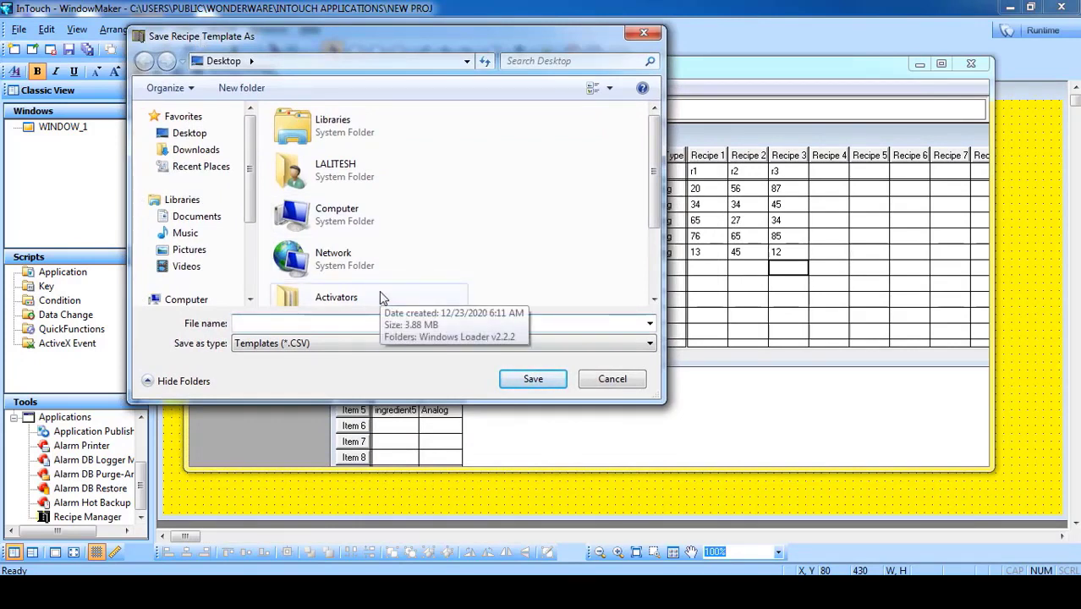
{"action": "left_click", "coordinate": [187, 138]}
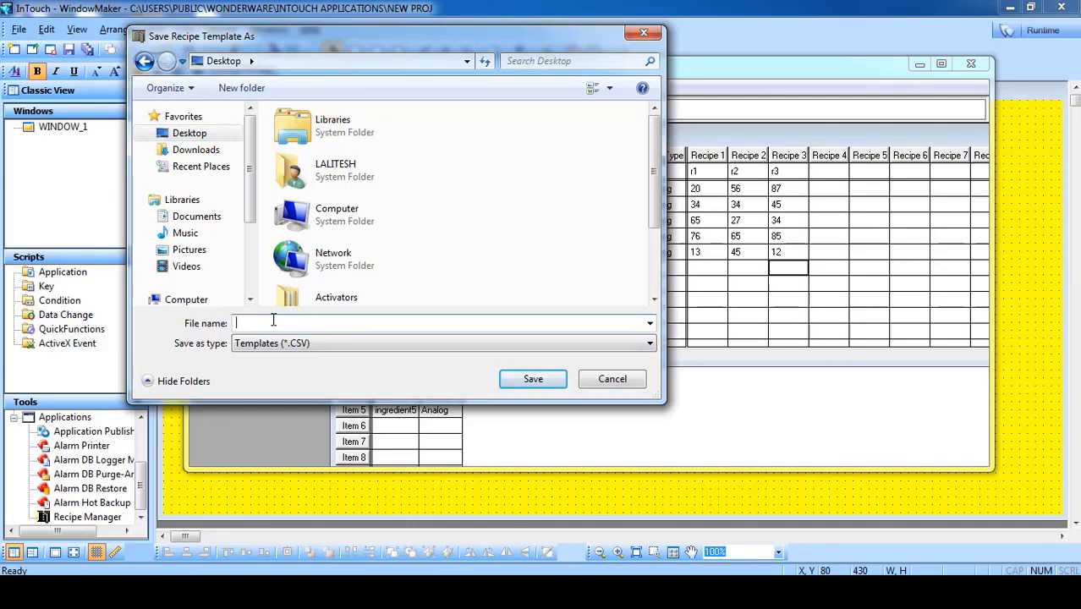
{"action": "type", "text": "SCADA"}
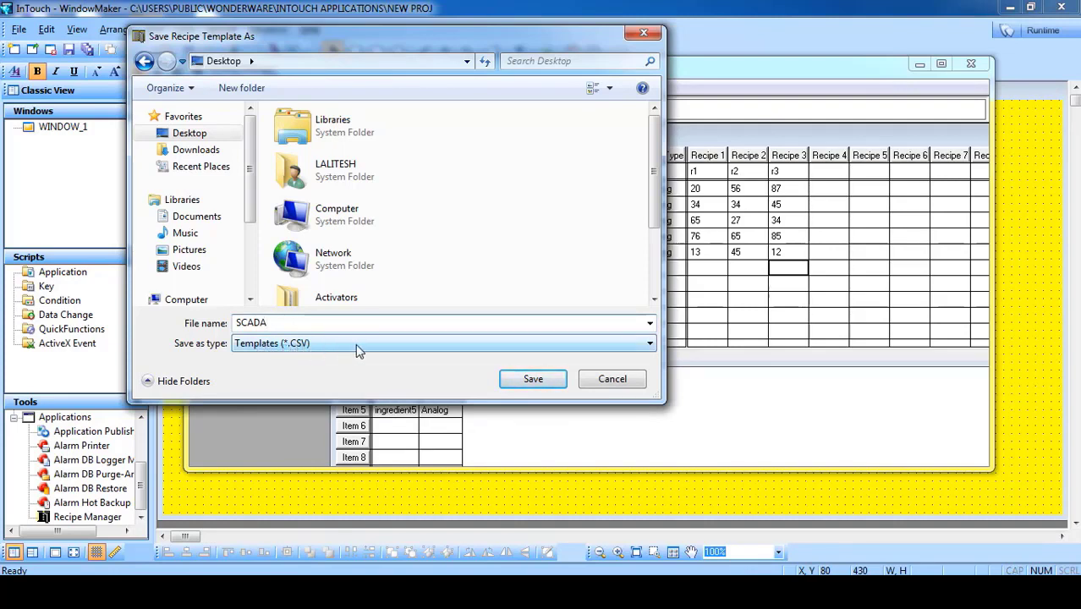
{"action": "left_click", "coordinate": [528, 381]}
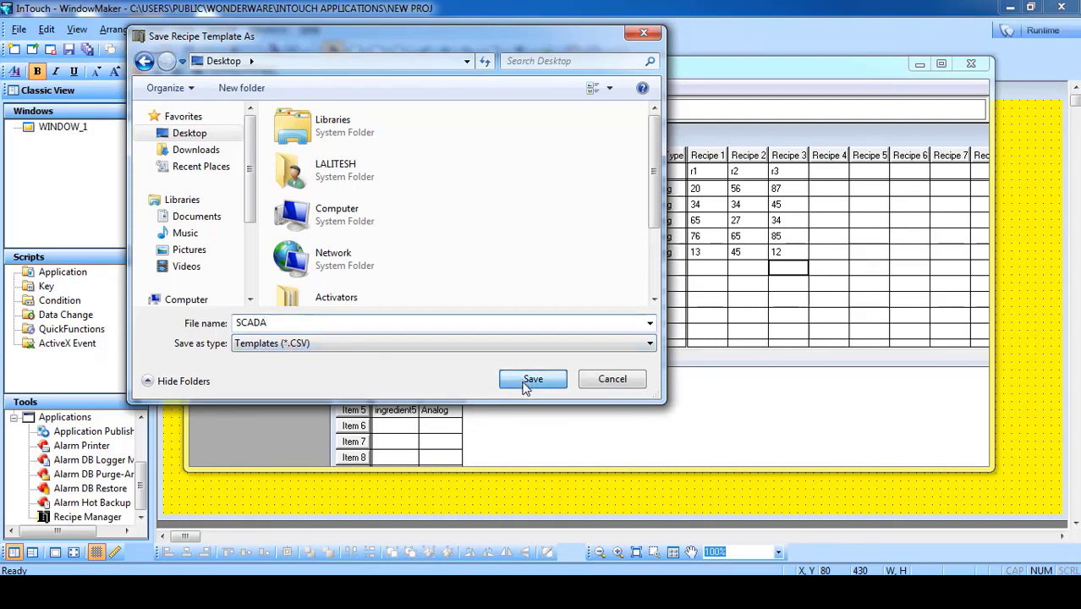
Minimize Recipe Manager and WindowMaker to check for SCADA.csv on the Desktop, and return to WindowMaker.
{"action": "left_click", "coordinate": [919, 65]}
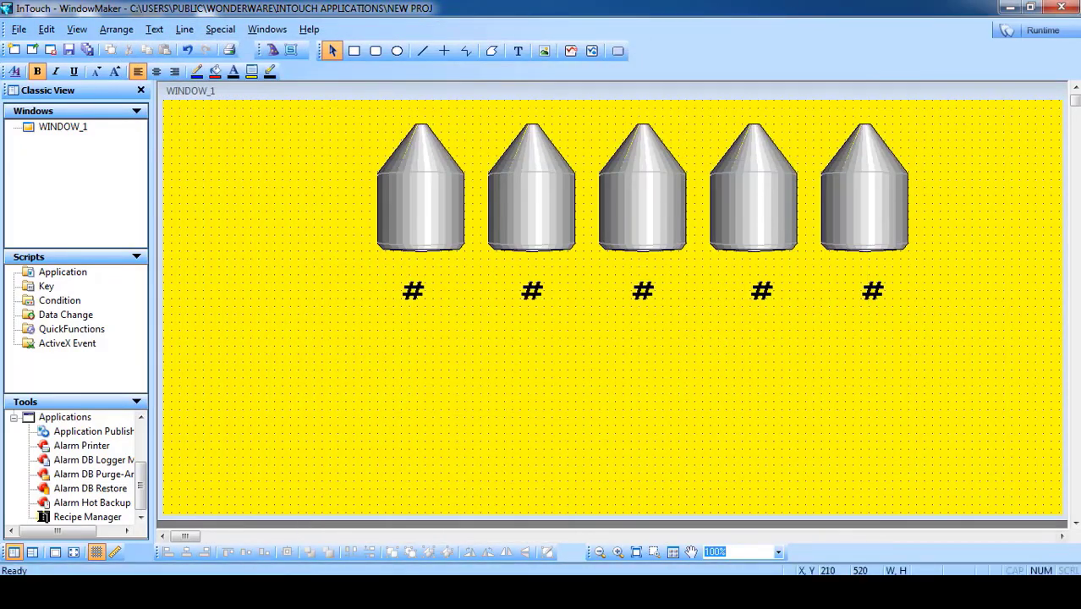
{"action": "left_click", "coordinate": [430, 592]}
{"action": "left_click", "coordinate": [430, 592]}
{"action": "left_click", "coordinate": [1007, 6]}
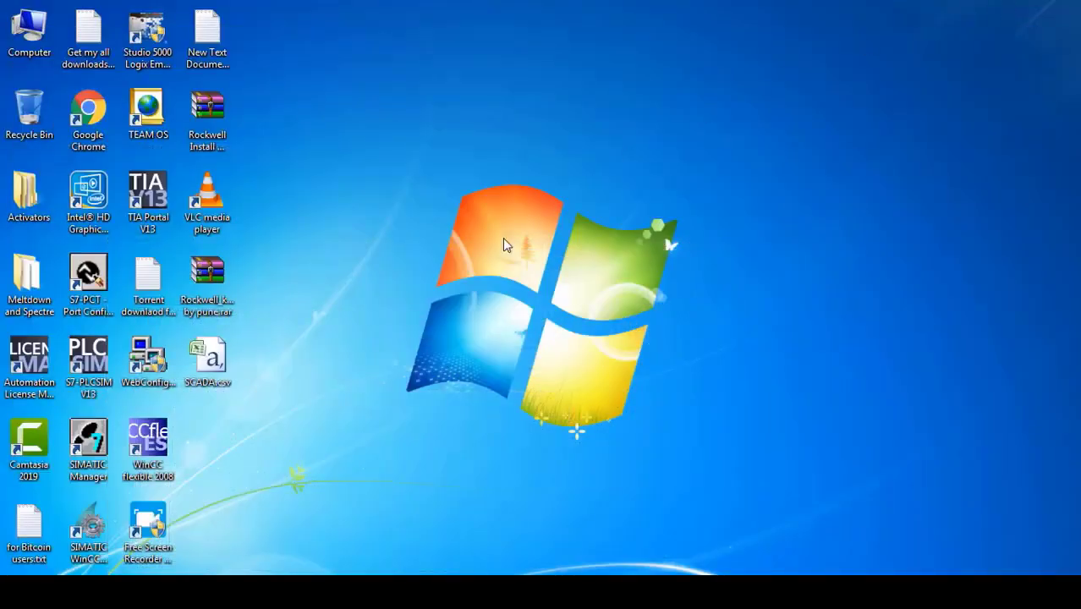
{"action": "left_click", "coordinate": [216, 360]}
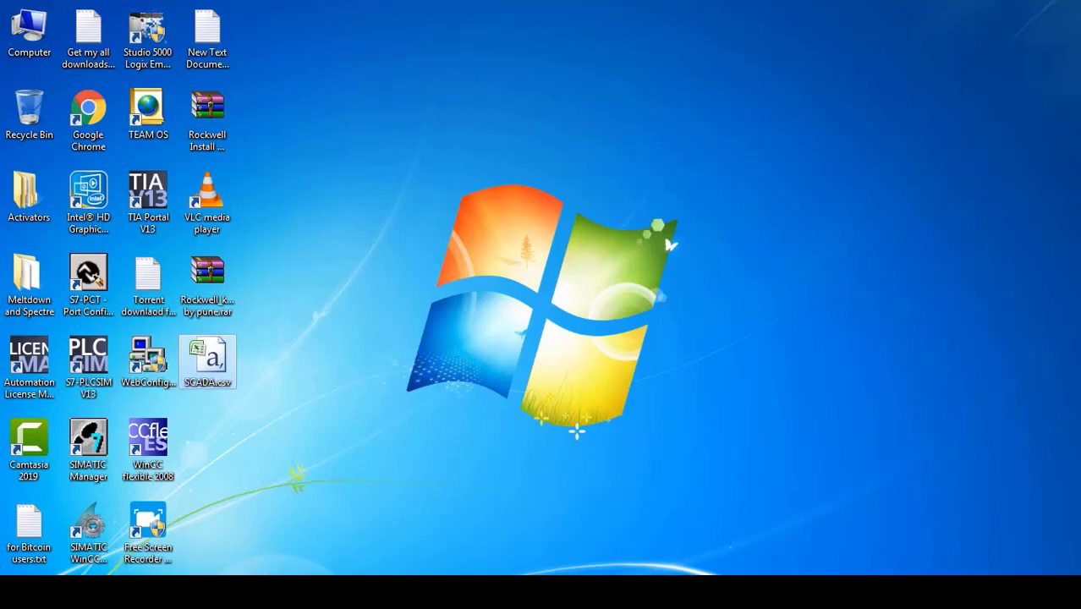
{"action": "left_click", "coordinate": [190, 592]}
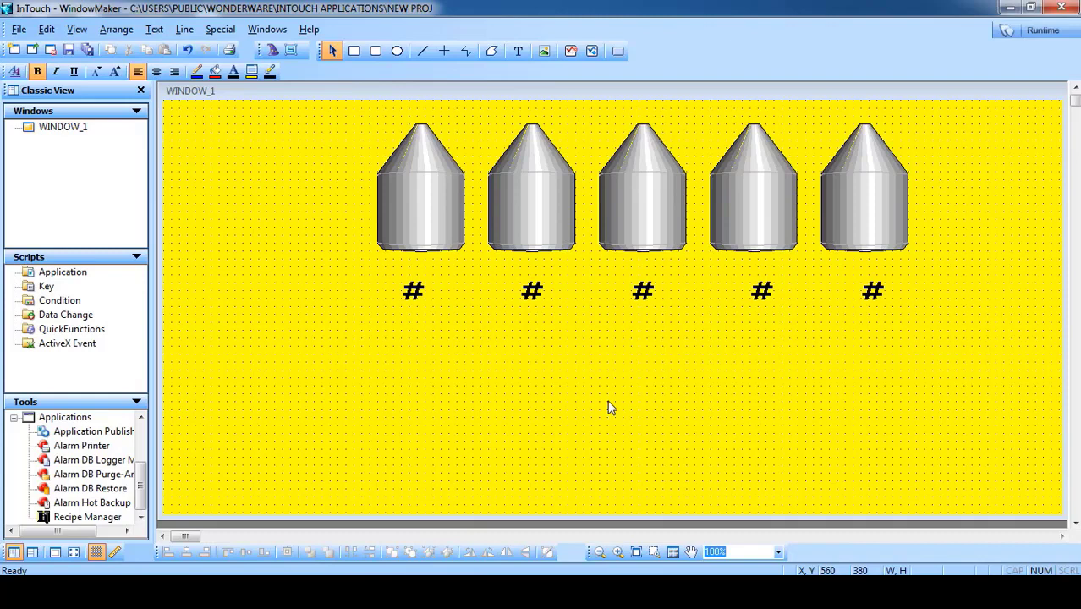
Draw a button about 190 by 60 in the empty area below and left of the tanks.
{"action": "left_click", "coordinate": [617, 51]}
{"action": "left_click_drag", "start_coordinate": [345, 322], "coordinate": [201, 363]}
{"action": "left_click_drag", "start_coordinate": [345, 364], "coordinate": [353, 370]}
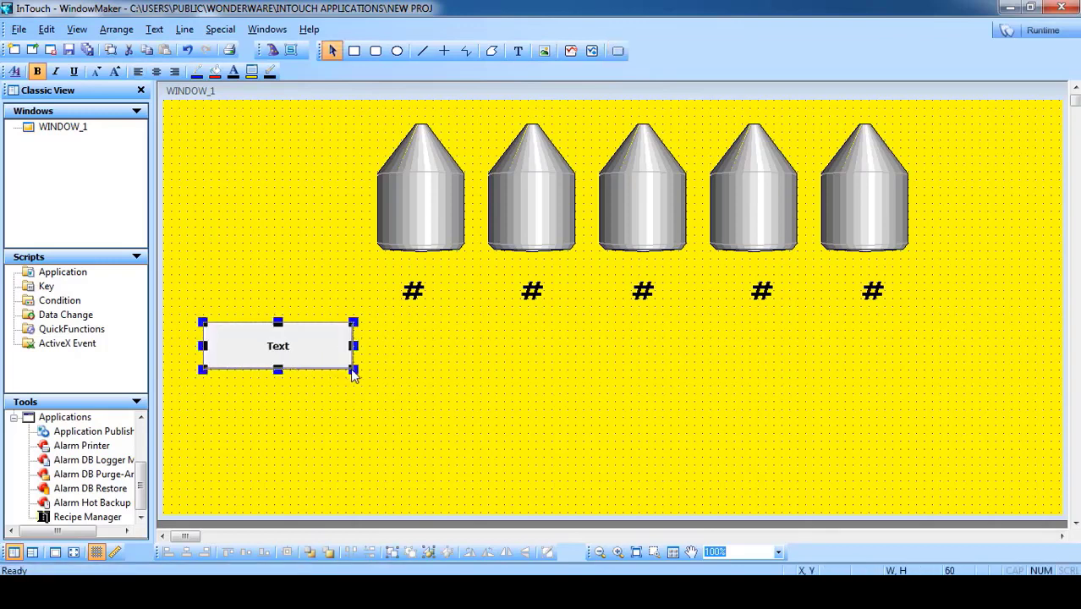
{"action": "left_click", "coordinate": [412, 367]}
Place the button below the first tank's value display and duplicate it twice to form a row of three.
{"action": "left_click_drag", "start_coordinate": [280, 350], "coordinate": [645, 370]}
{"action": "right_click", "coordinate": [456, 362]}
{"action": "left_click", "coordinate": [523, 138]}
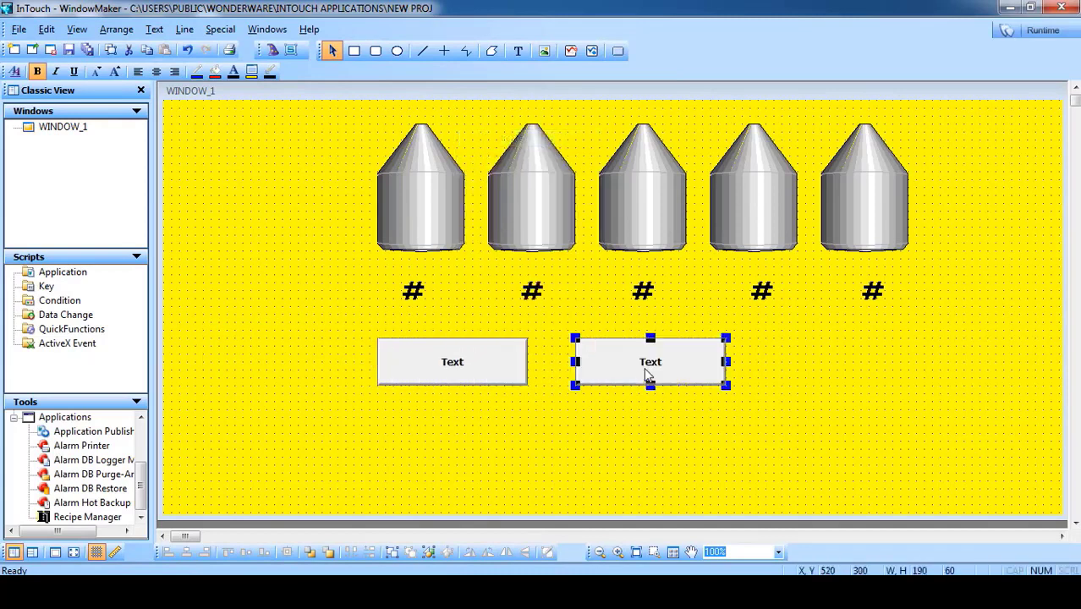
{"action": "right_click", "coordinate": [645, 368]}
{"action": "left_click", "coordinate": [703, 147]}
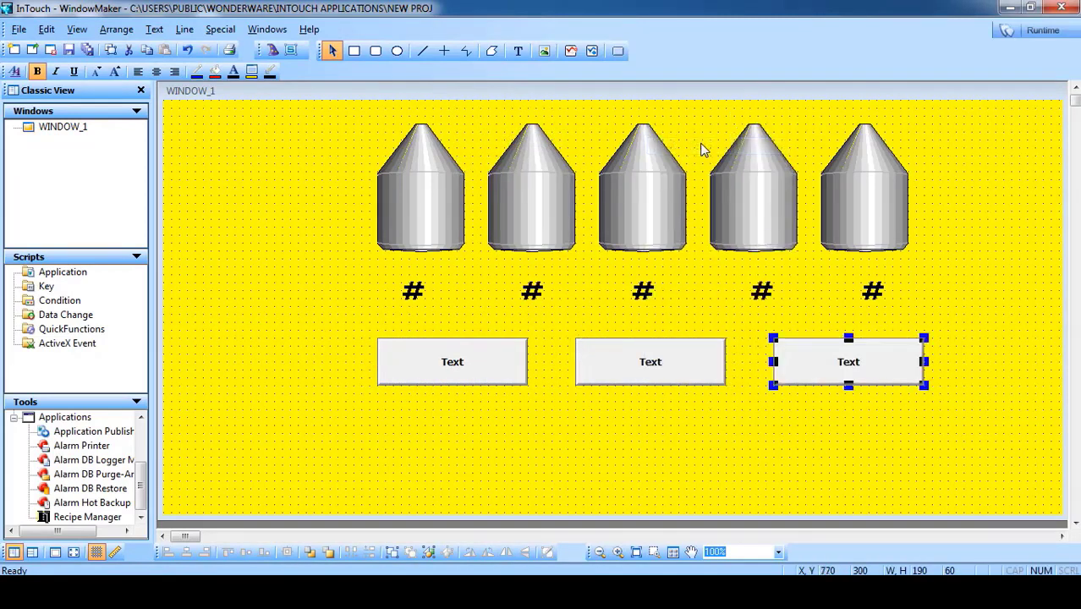
Substitute the first button's text string with RACIPEE_1.
{"action": "left_click", "coordinate": [466, 362]}
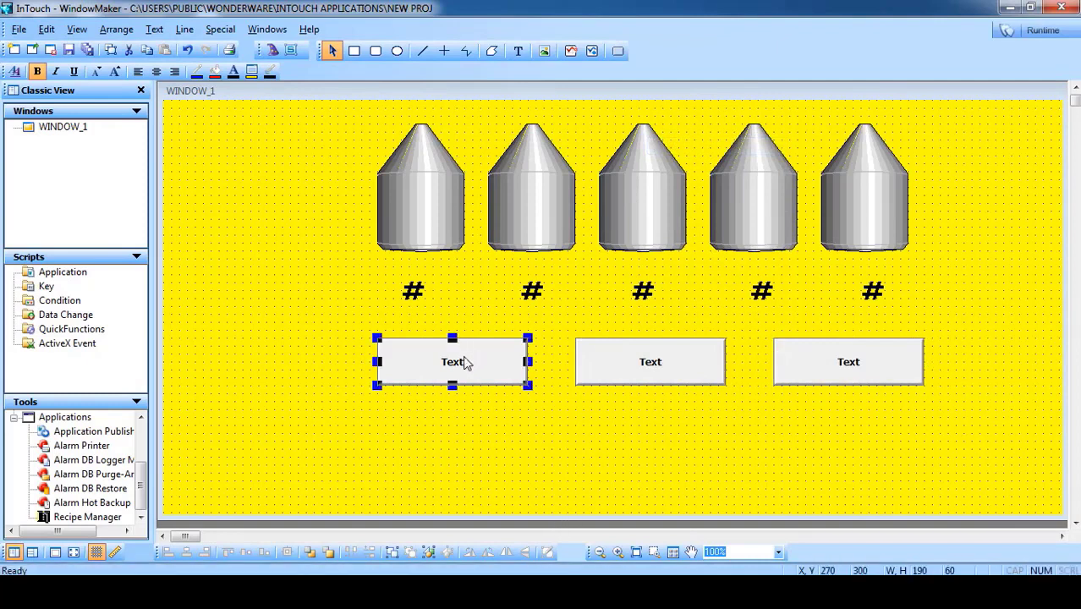
{"action": "right_click", "coordinate": [464, 361]}
{"action": "mouse_move", "coordinate": [541, 288]}
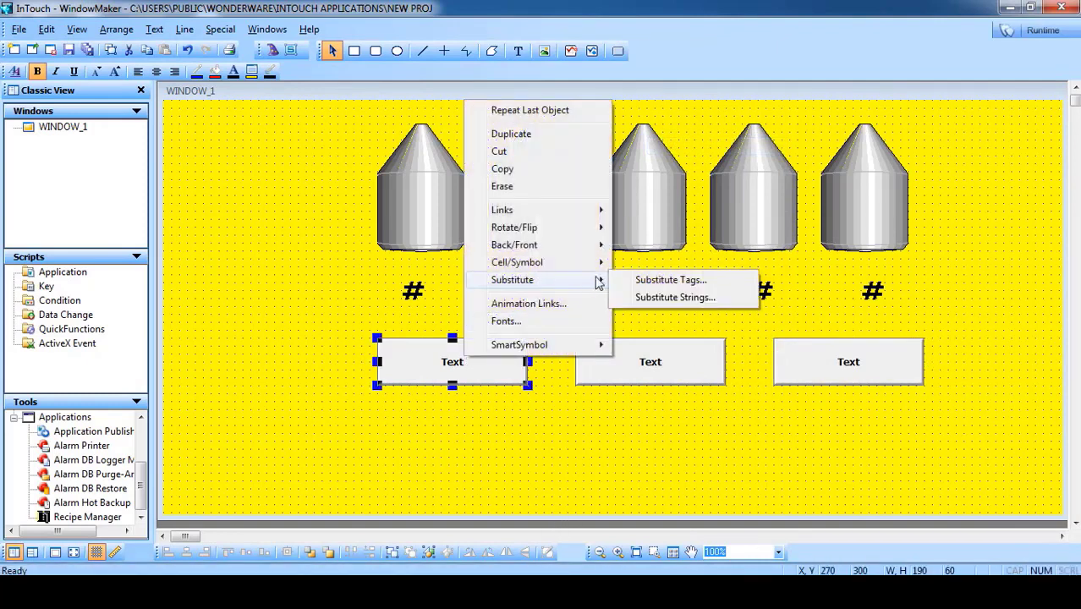
{"action": "left_click", "coordinate": [672, 301]}
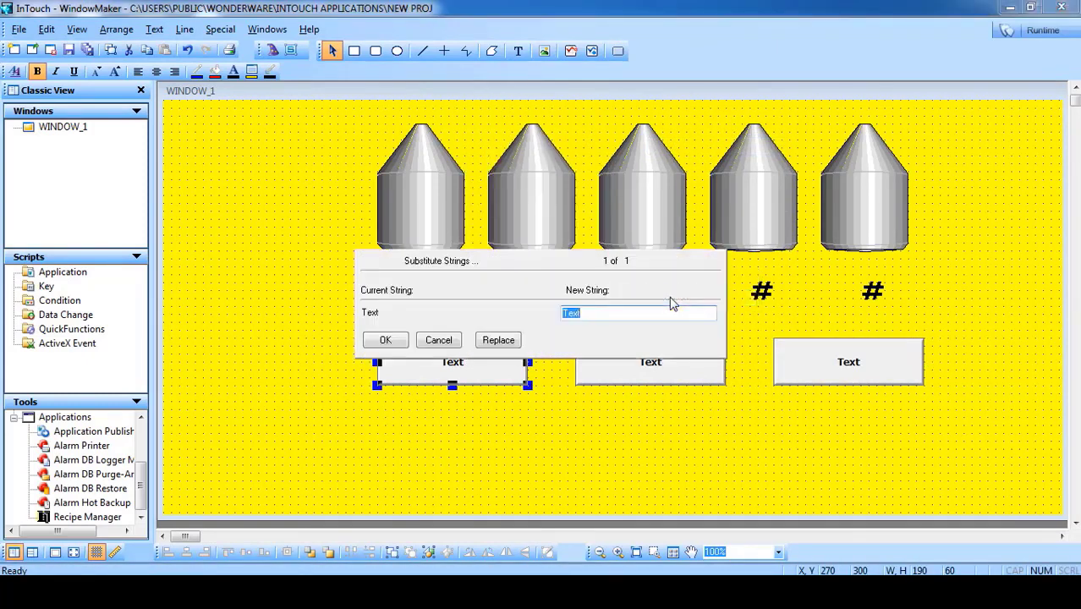
{"action": "type", "text": "RACIPEE "}
{"action": "type", "text": "1"}
{"action": "key", "text": "Return"}
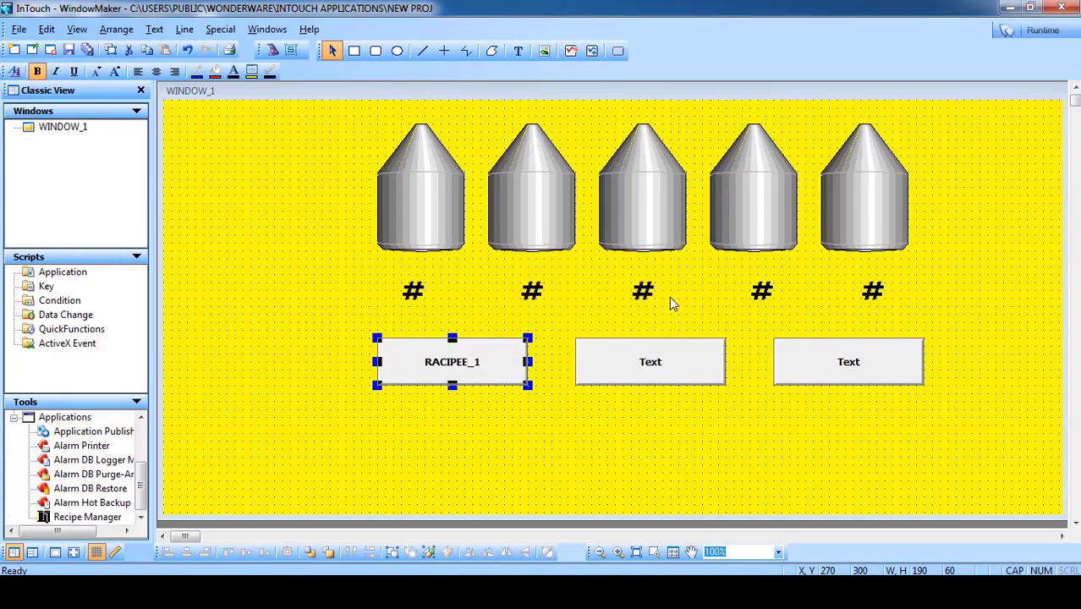
Substitute the middle button's text string with RACIPEE_2.
{"action": "left_click", "coordinate": [652, 372]}
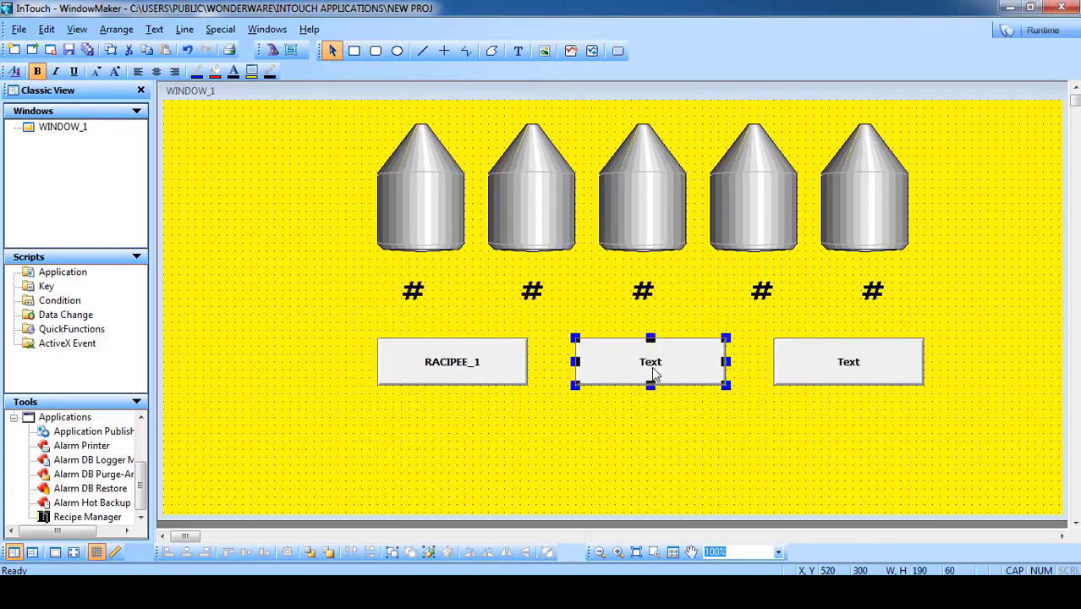
{"action": "right_click", "coordinate": [644, 372]}
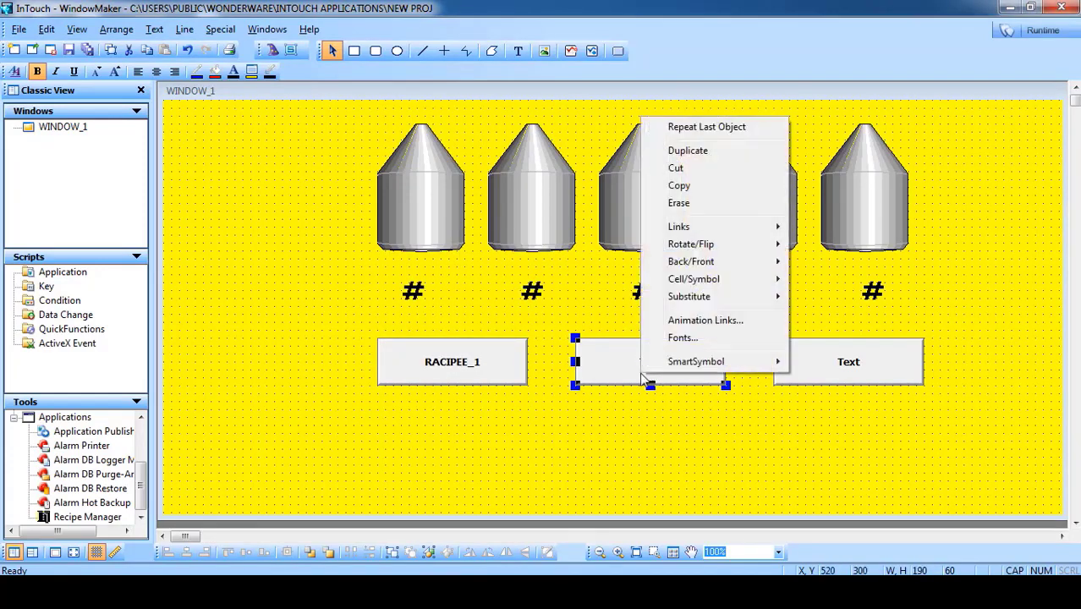
{"action": "mouse_move", "coordinate": [720, 297]}
{"action": "left_click", "coordinate": [816, 320]}
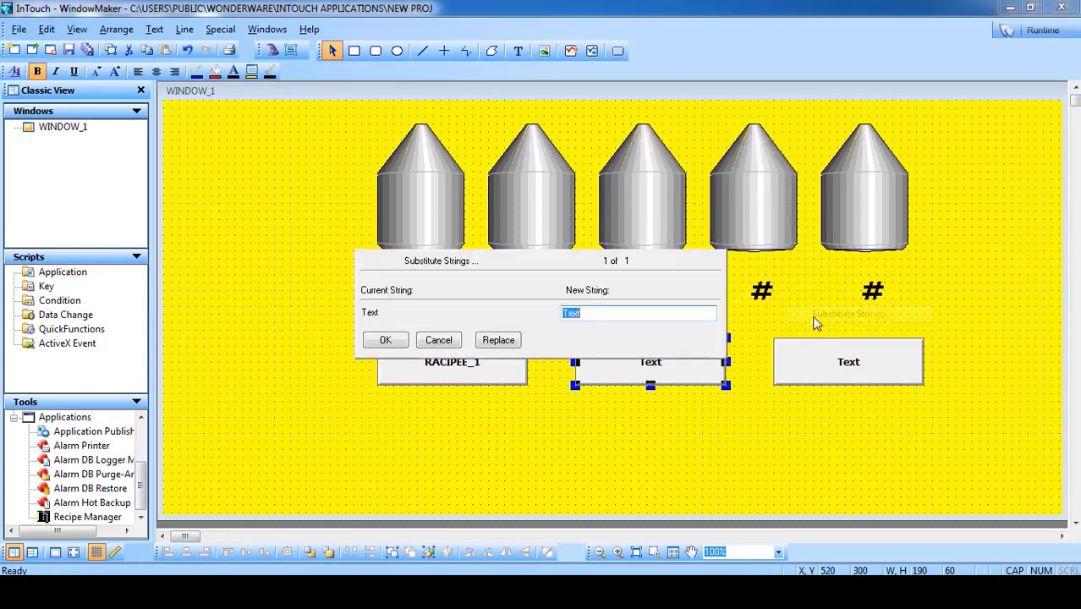
{"action": "type", "text": "RACIPEE_2"}
{"action": "left_click", "coordinate": [384, 340]}
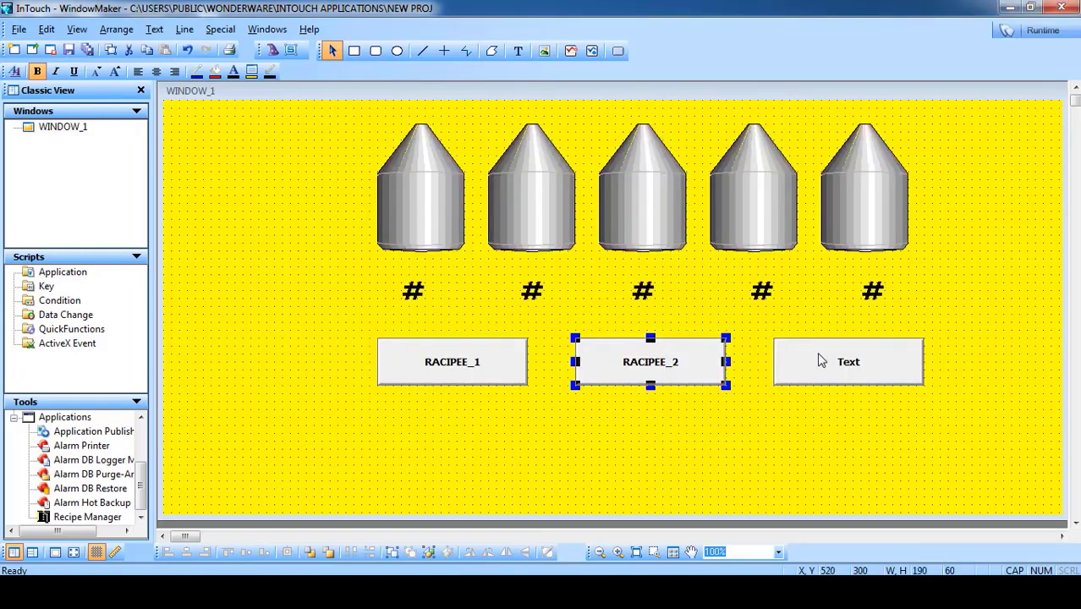
Substitute the third button's text string with RACIPEE_3.
{"action": "right_click", "coordinate": [819, 361]}
{"action": "mouse_move", "coordinate": [880, 279]}
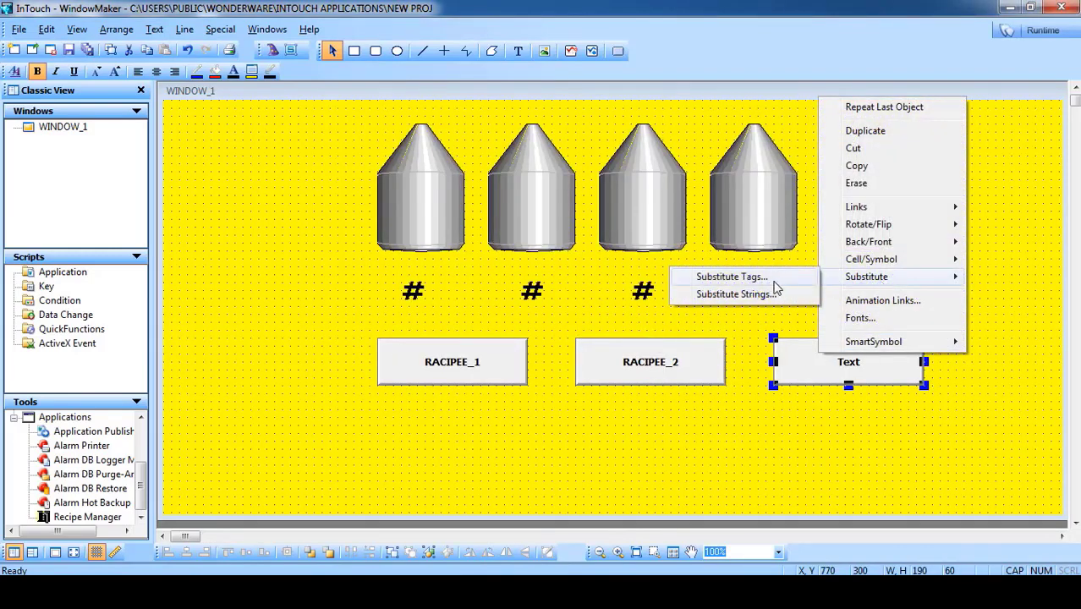
{"action": "left_click", "coordinate": [744, 294]}
{"action": "type", "text": "RACI"}
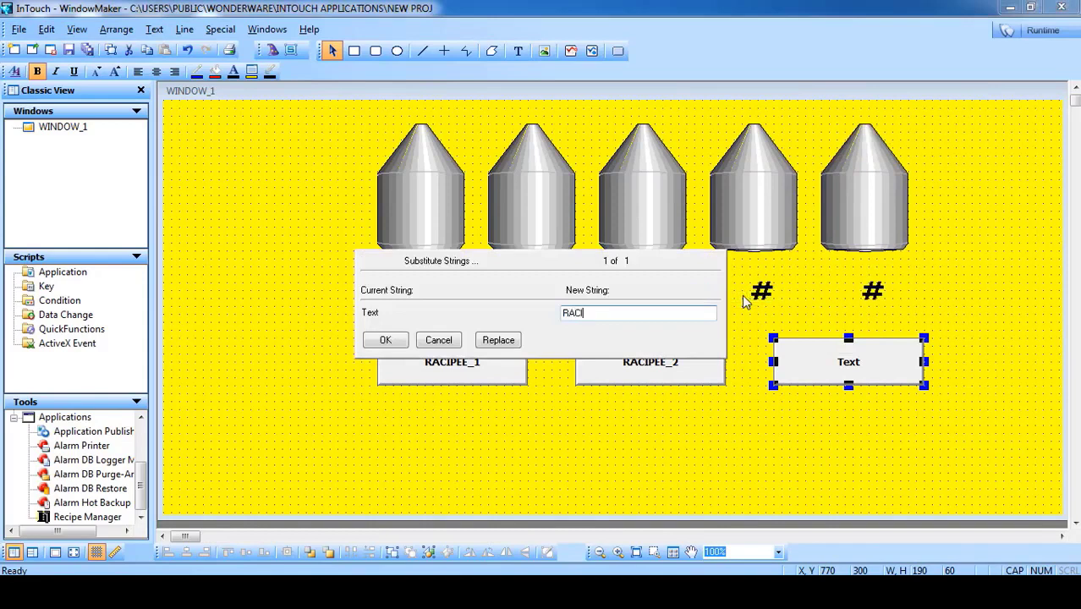
{"action": "type", "text": "PEE_3"}
{"action": "key", "text": "Return"}
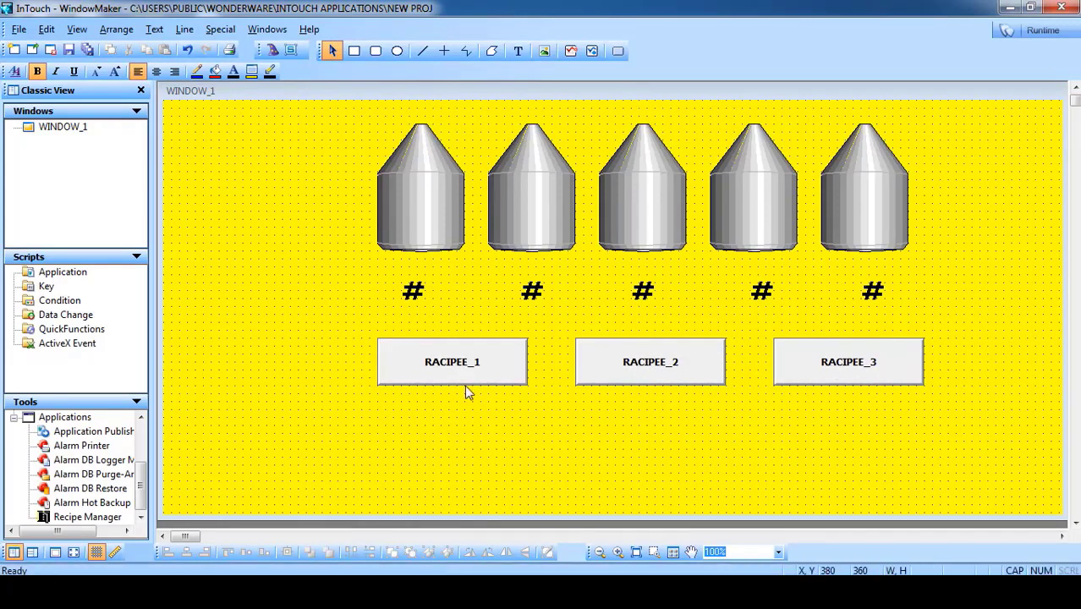
Open the touch action script of the RACIPEE_1 button and delete its existing RecipeLoad line.
{"action": "left_click", "coordinate": [441, 375]}
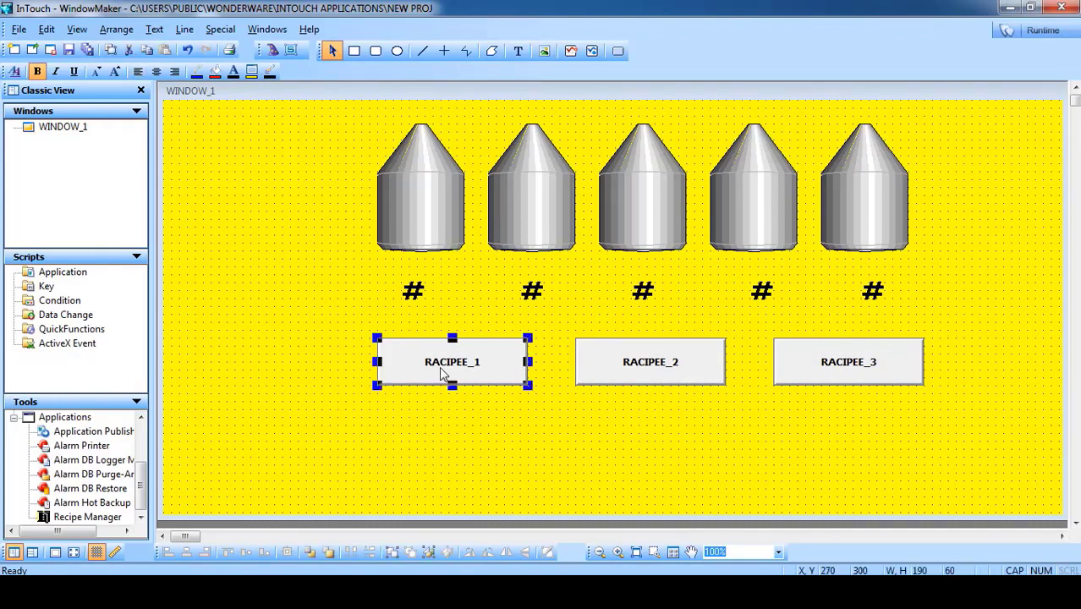
{"action": "double_click", "coordinate": [441, 375]}
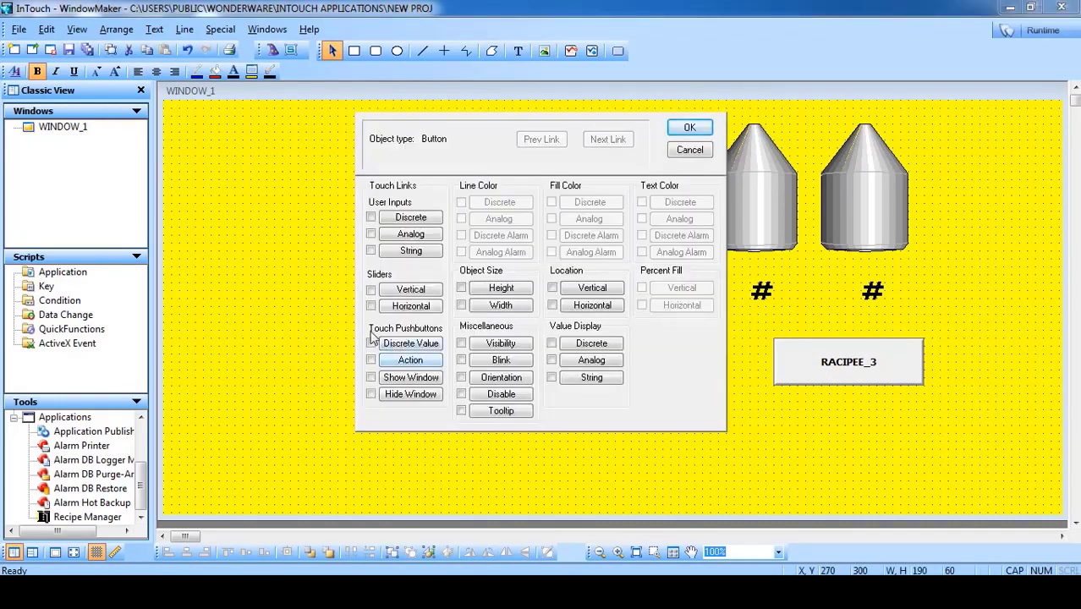
{"action": "left_click", "coordinate": [410, 364]}
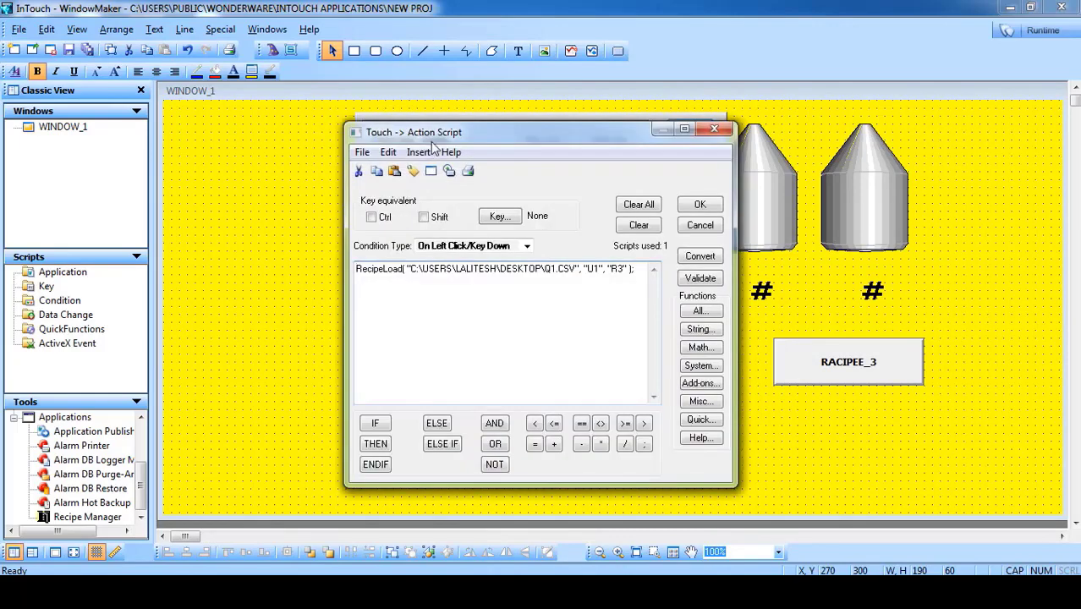
{"action": "left_click_drag", "start_coordinate": [429, 144], "coordinate": [283, 123]}
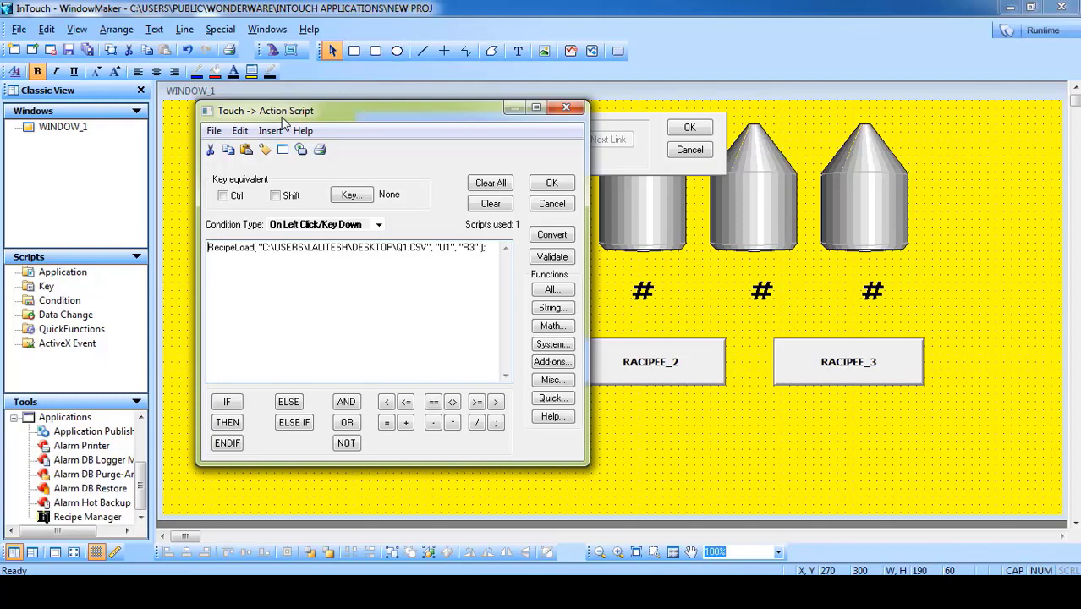
{"action": "mouse_move", "coordinate": [287, 112]}
{"action": "left_mouse_down"}
{"action": "mouse_move", "coordinate": [248, 209]}
{"action": "mouse_move", "coordinate": [157, 112]}
{"action": "mouse_move", "coordinate": [149, 119]}
{"action": "mouse_move", "coordinate": [307, 121]}
{"action": "left_mouse_up"}
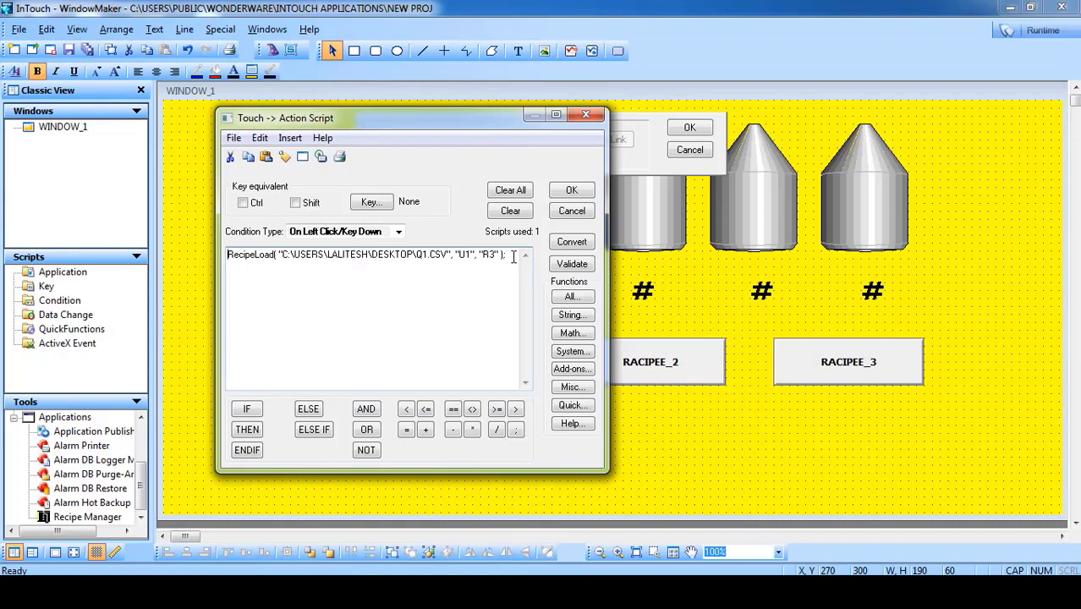
{"action": "key", "text": "ctrl+a"}
{"action": "key", "text": "Delete"}
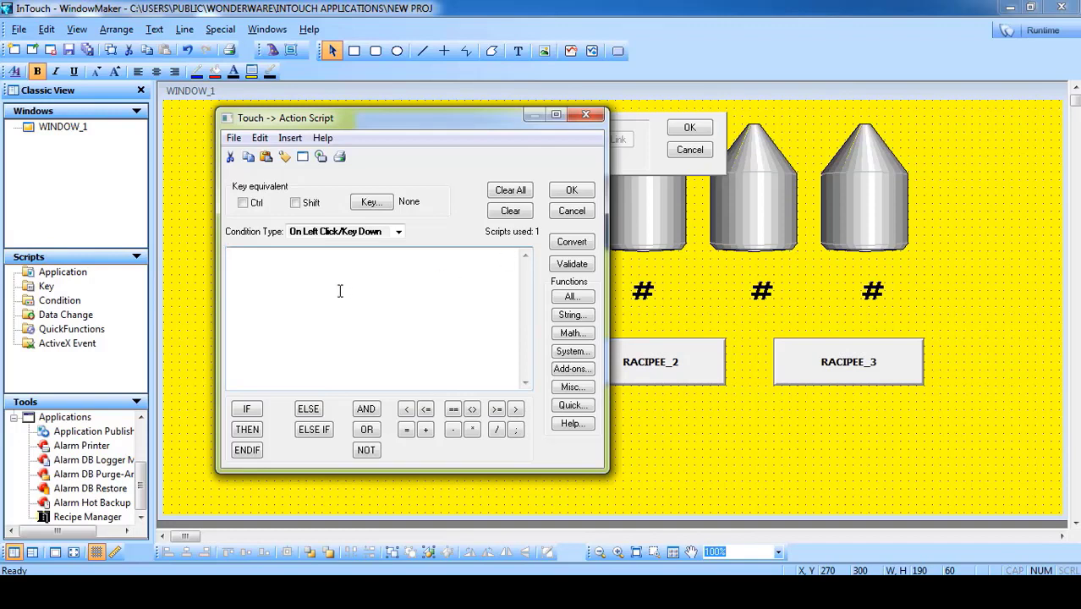
Insert the RecipeLoad function under the On Left Click/Key Down condition and replace its FileName argument with empty quotation marks.
{"action": "left_click", "coordinate": [343, 232]}
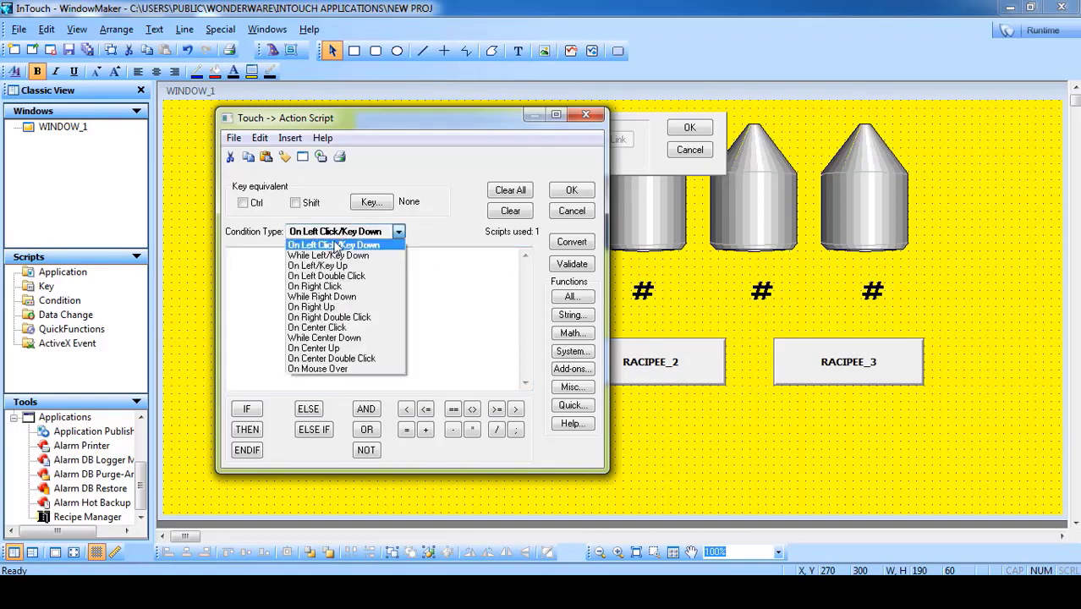
{"action": "left_click", "coordinate": [334, 245]}
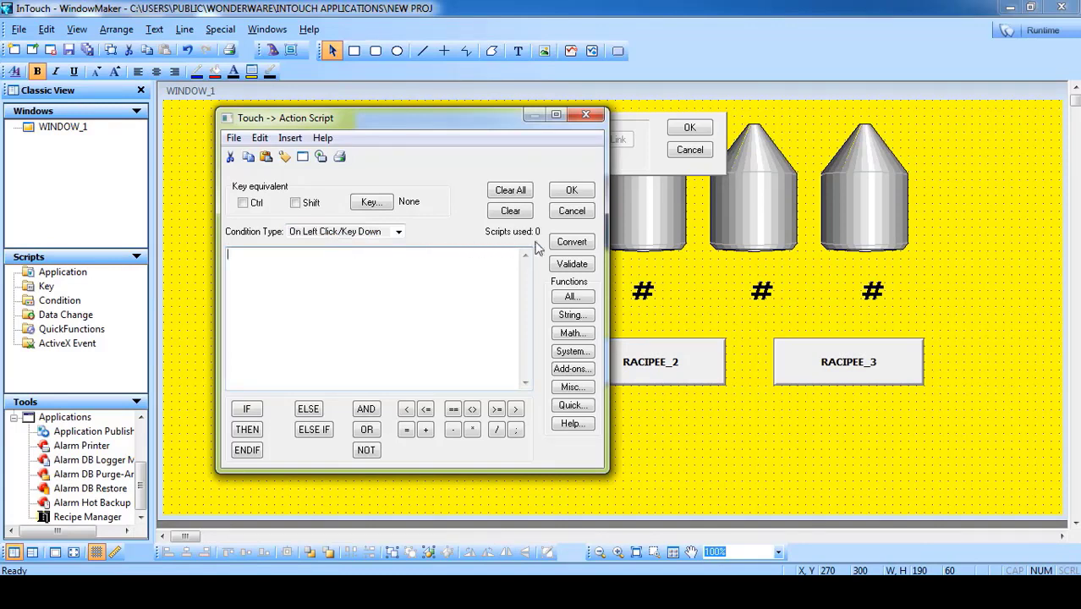
{"action": "left_click", "coordinate": [576, 297]}
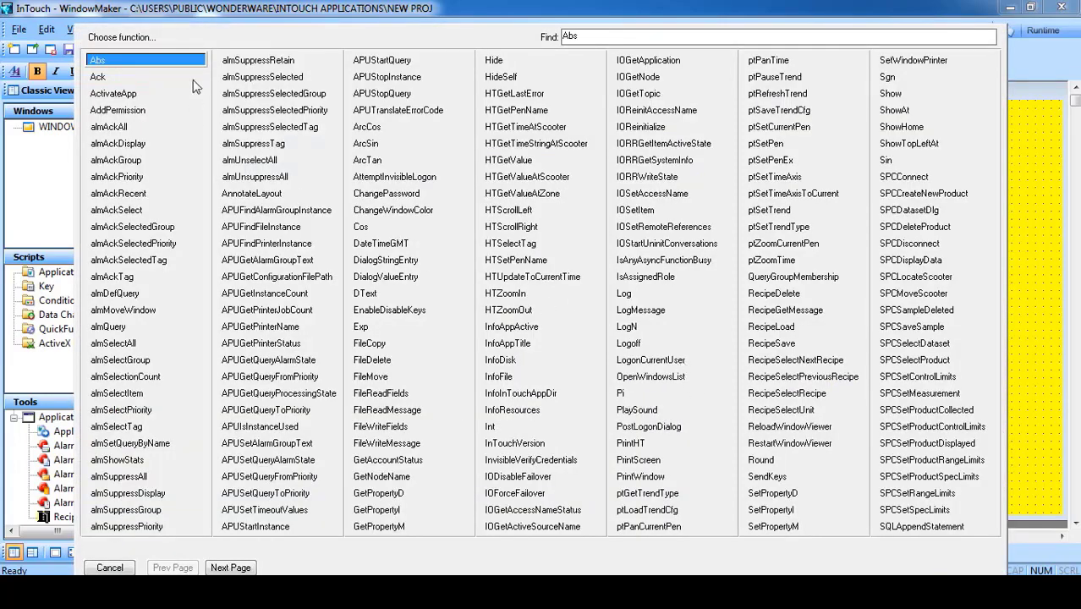
{"action": "left_click", "coordinate": [764, 327]}
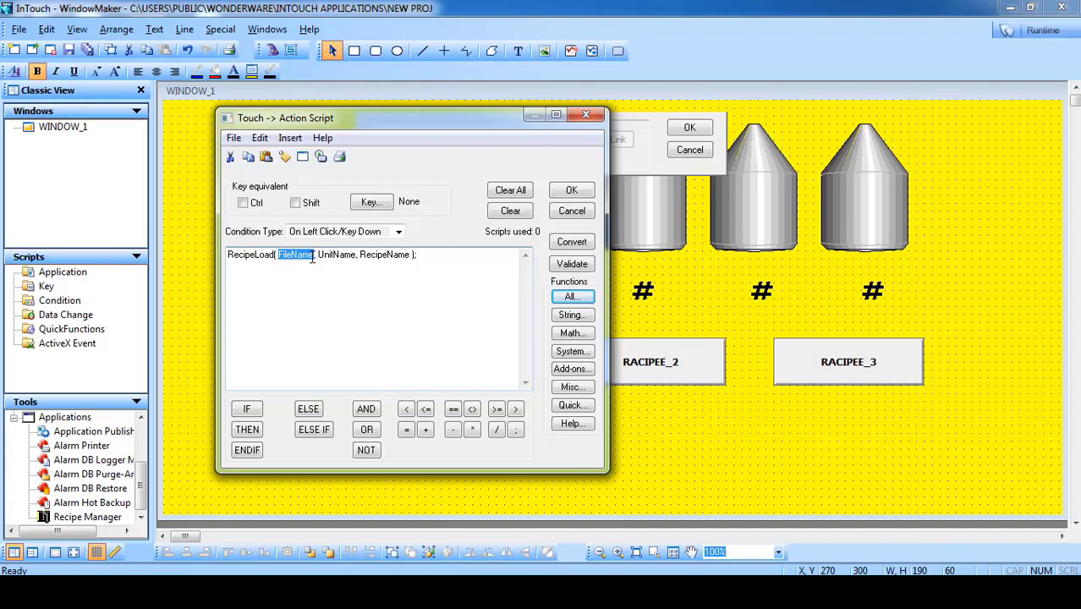
{"action": "left_click_drag", "start_coordinate": [312, 258], "coordinate": [278, 255]}
{"action": "type", "text": "\"\""}
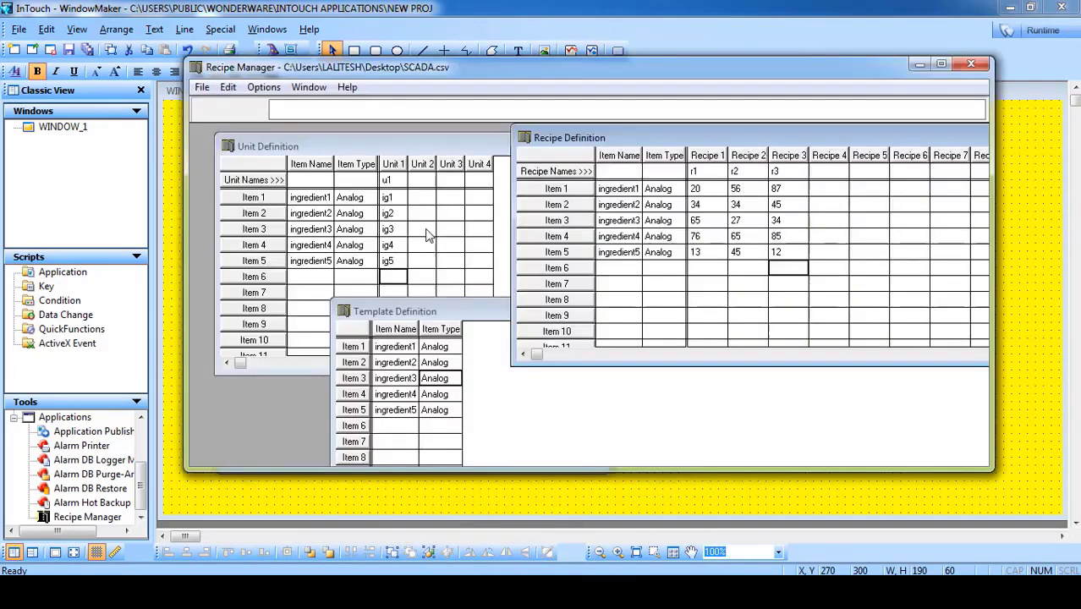
Begin the RecipeLoad file path with C:\USERS\ between the quotation marks, using the SCADA.csv path shown in Recipe Manager as reference.
{"action": "left_click_drag", "start_coordinate": [372, 69], "coordinate": [438, 299]}
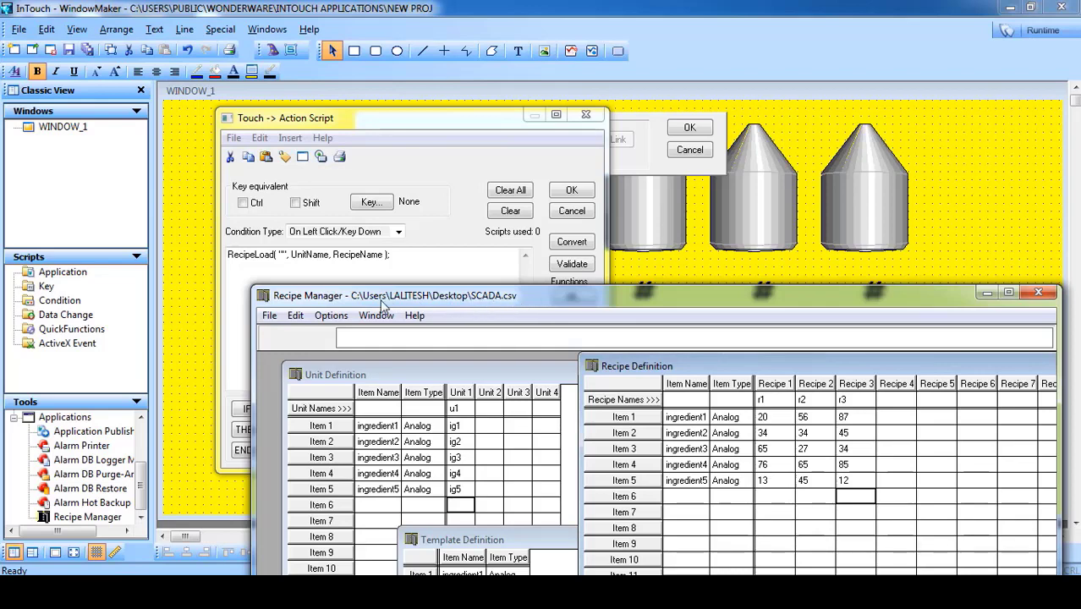
{"action": "left_click", "coordinate": [282, 257]}
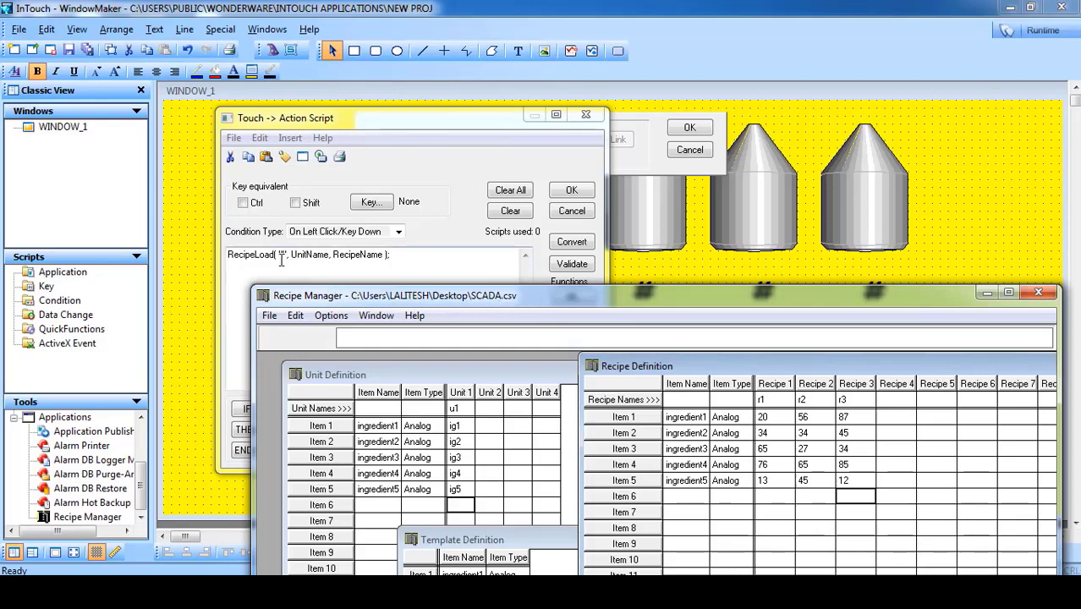
{"action": "mouse_move", "coordinate": [327, 297]}
{"action": "left_mouse_down"}
{"action": "mouse_move", "coordinate": [344, 466]}
{"action": "mouse_move", "coordinate": [351, 280]}
{"action": "mouse_move", "coordinate": [326, 295]}
{"action": "left_mouse_up"}
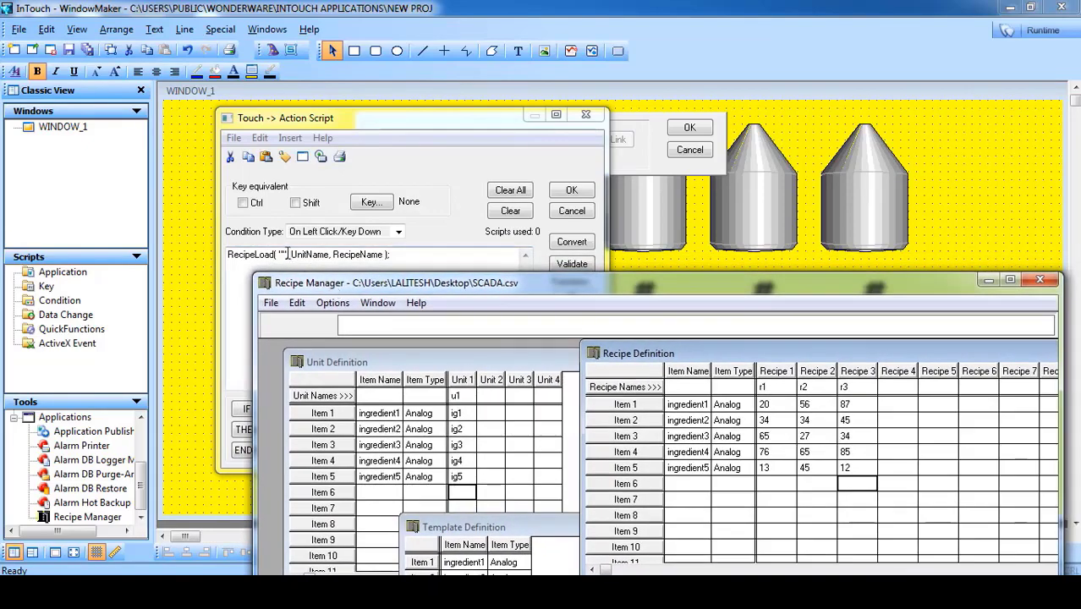
{"action": "left_click", "coordinate": [284, 253]}
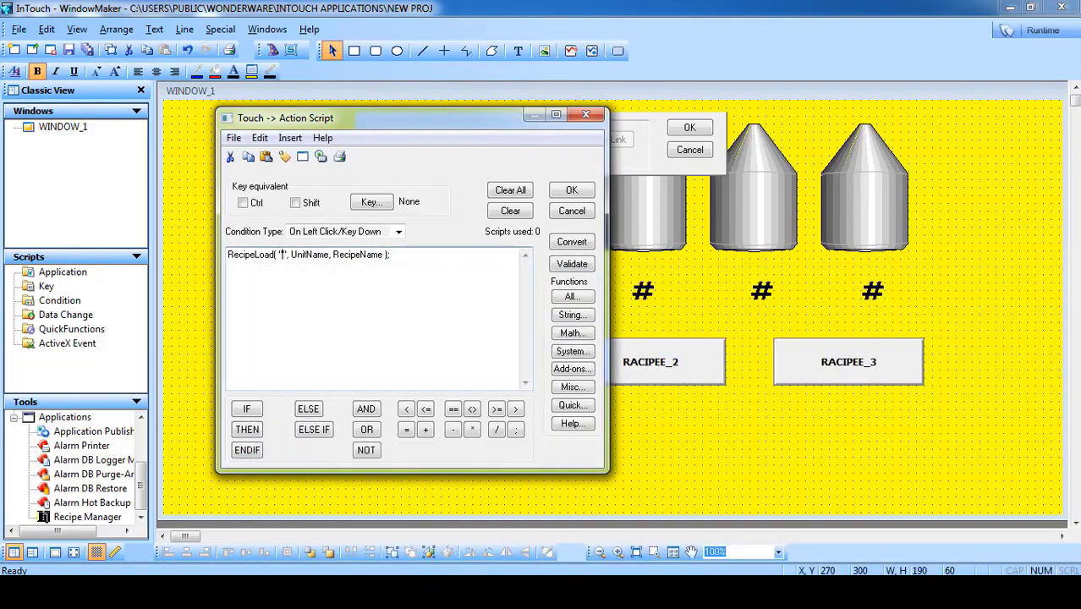
{"action": "left_click", "coordinate": [533, 592]}
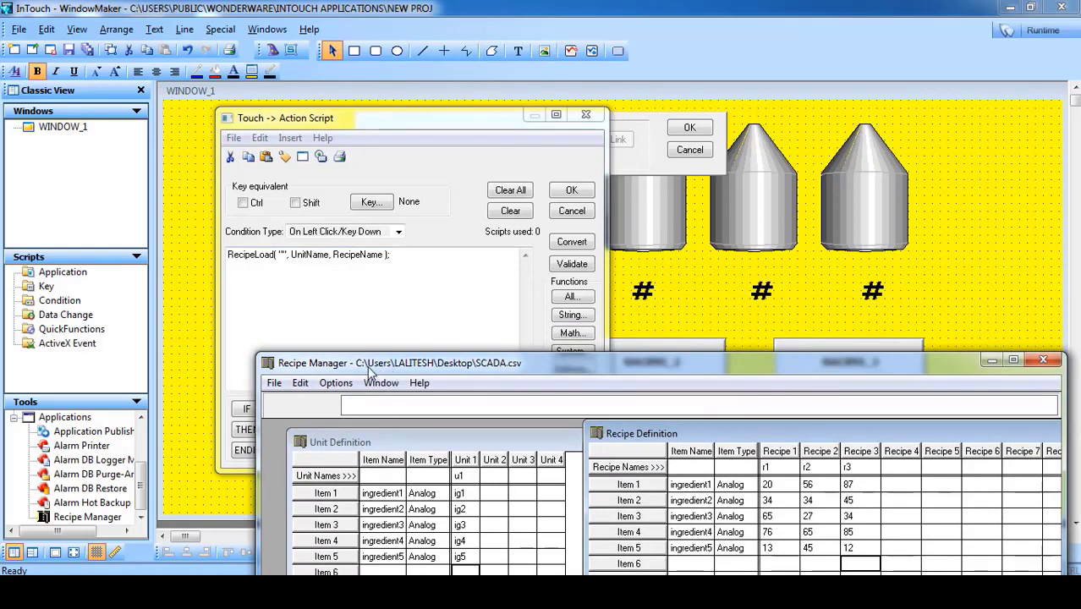
{"action": "left_click", "coordinate": [284, 253]}
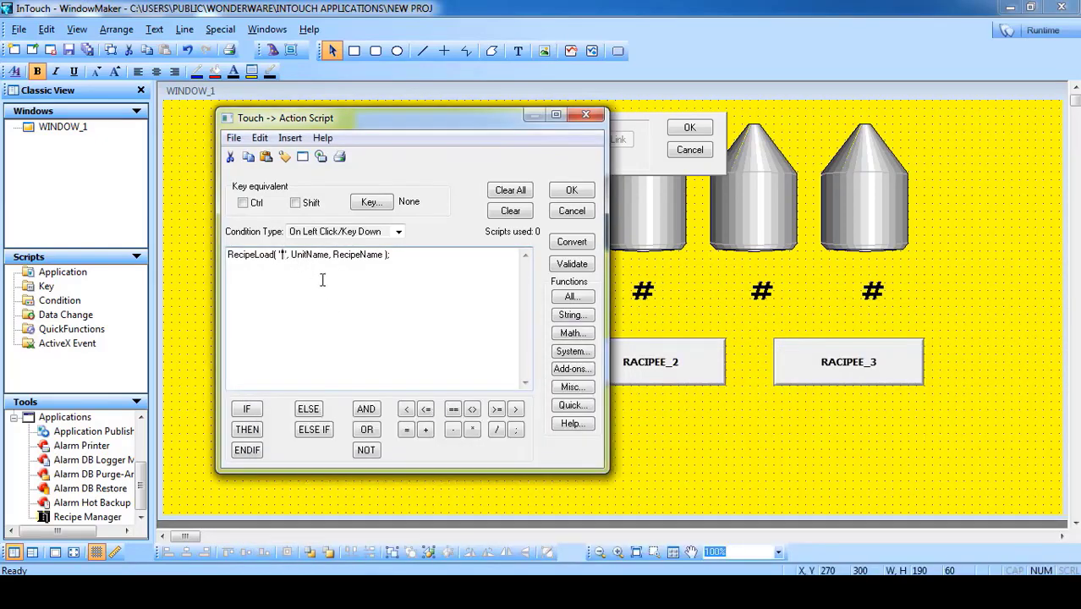
{"action": "key", "text": "Caps_Lock"}
{"action": "type", "text": "C"}
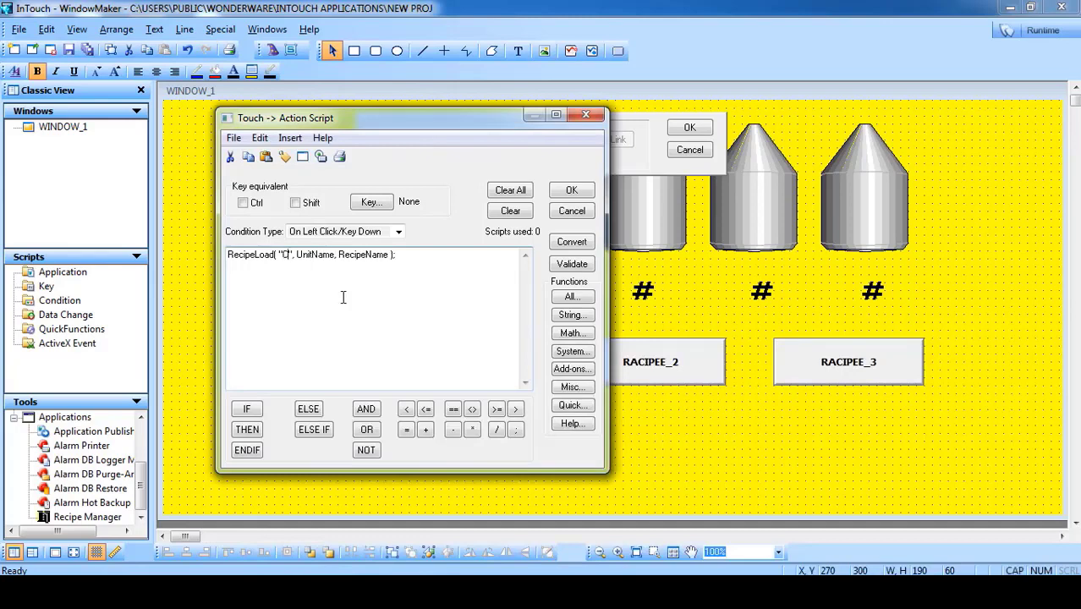
{"action": "type", "text": ":\\USER"}
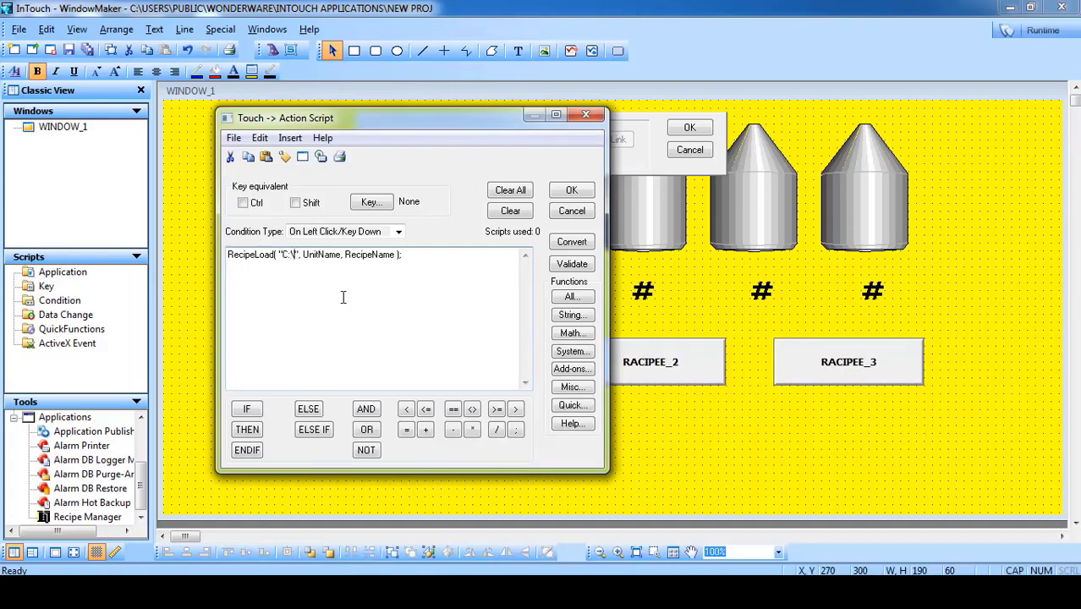
{"action": "type", "text": "S\\"}
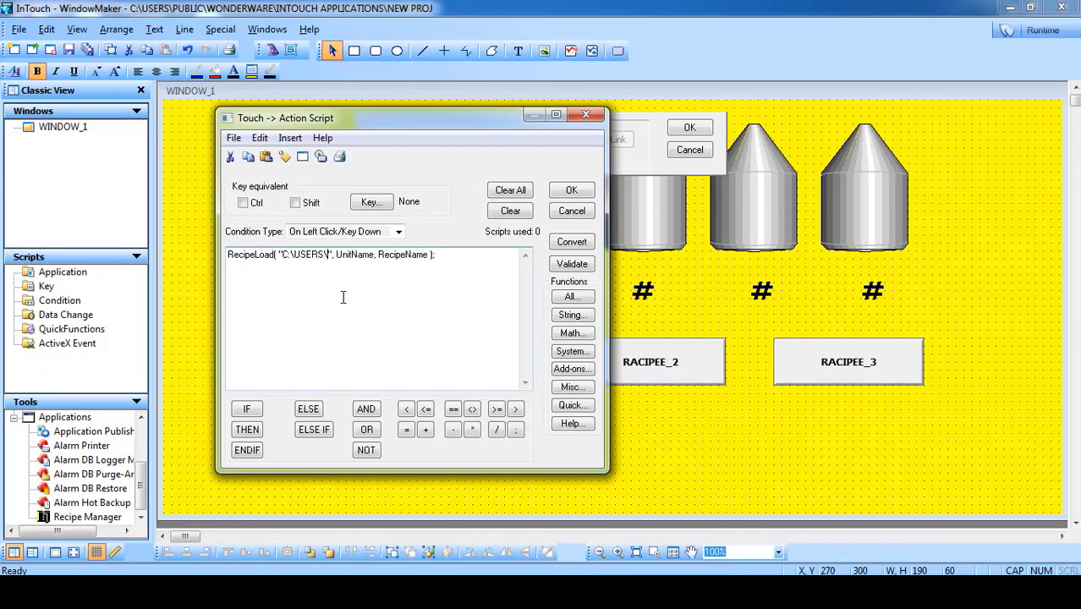
Complete the file path with the user's folder name and DESKTOP\SCADA.CSV, and check it against the path in Recipe Manager.
{"action": "key", "text": "alt+Tab"}
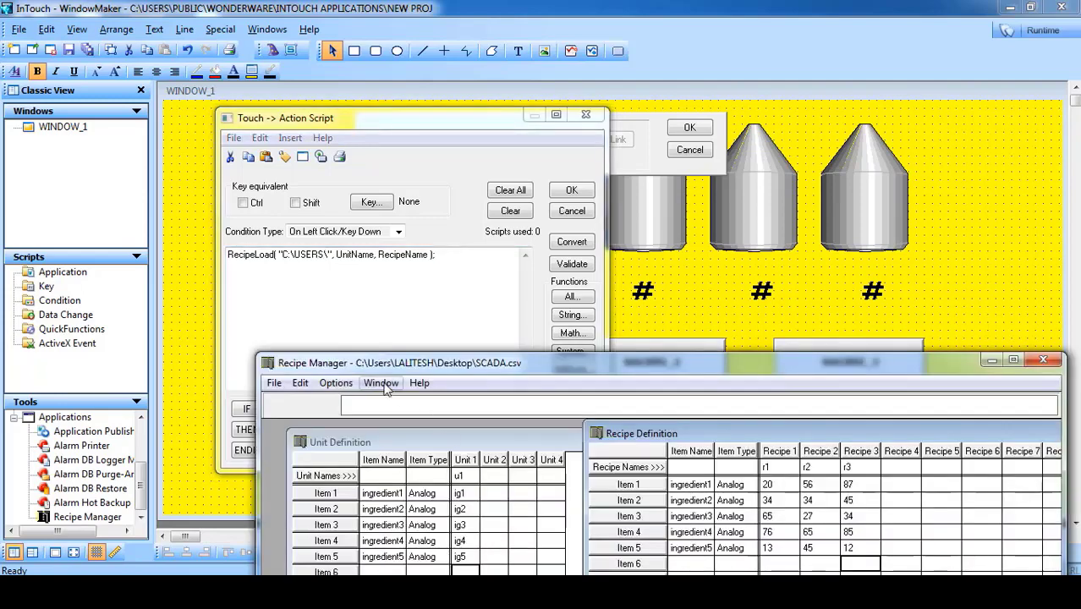
{"action": "left_click", "coordinate": [991, 361]}
{"action": "type", "text": "LALITESH"}
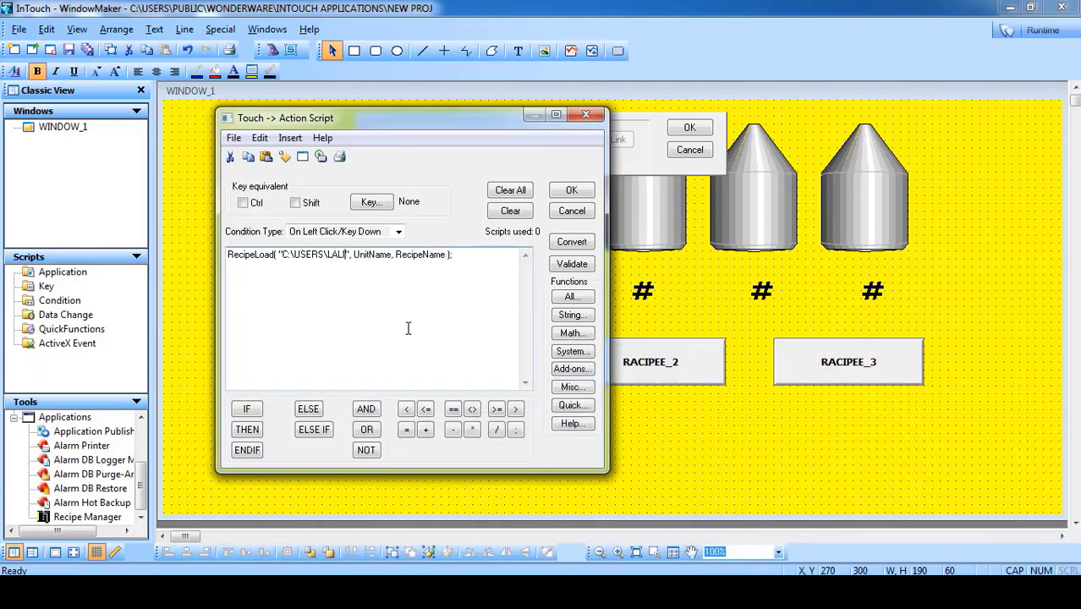
{"action": "type", "text": "\\"}
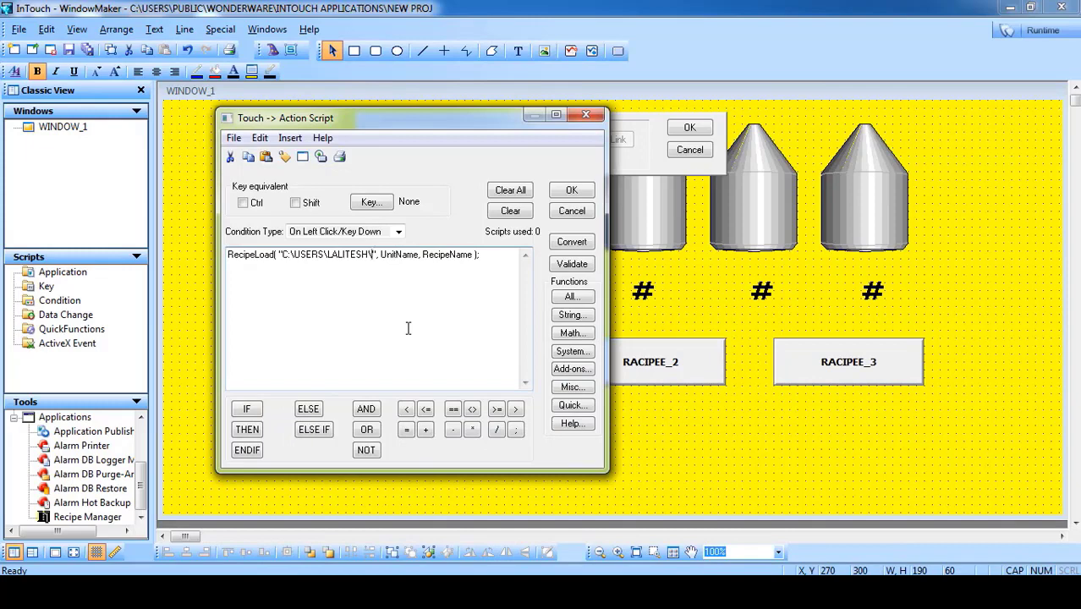
{"action": "type", "text": "DESKTOP"}
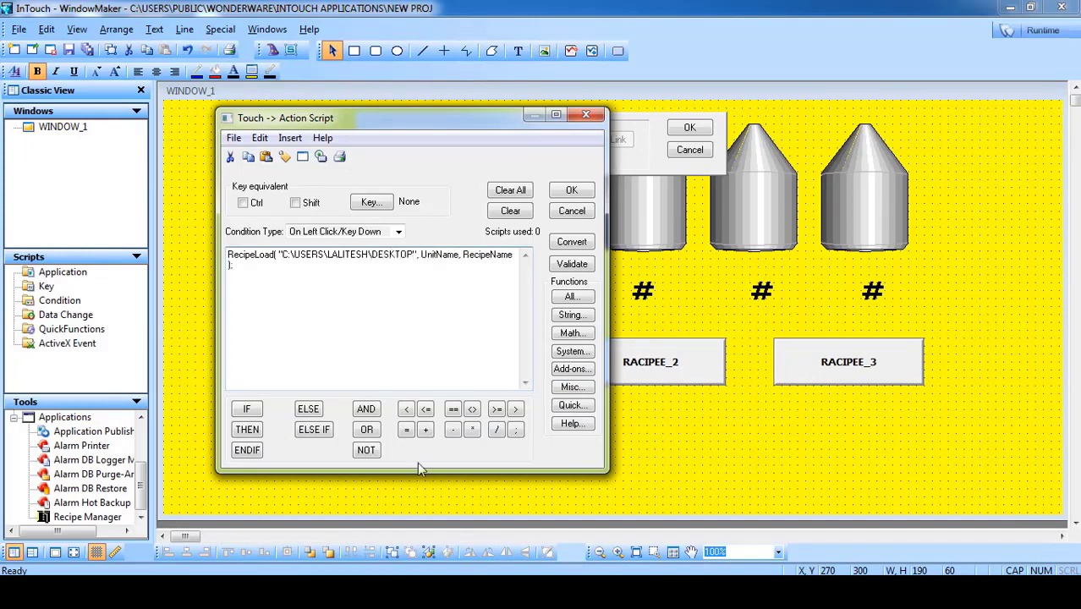
{"action": "key", "text": "alt+Tab"}
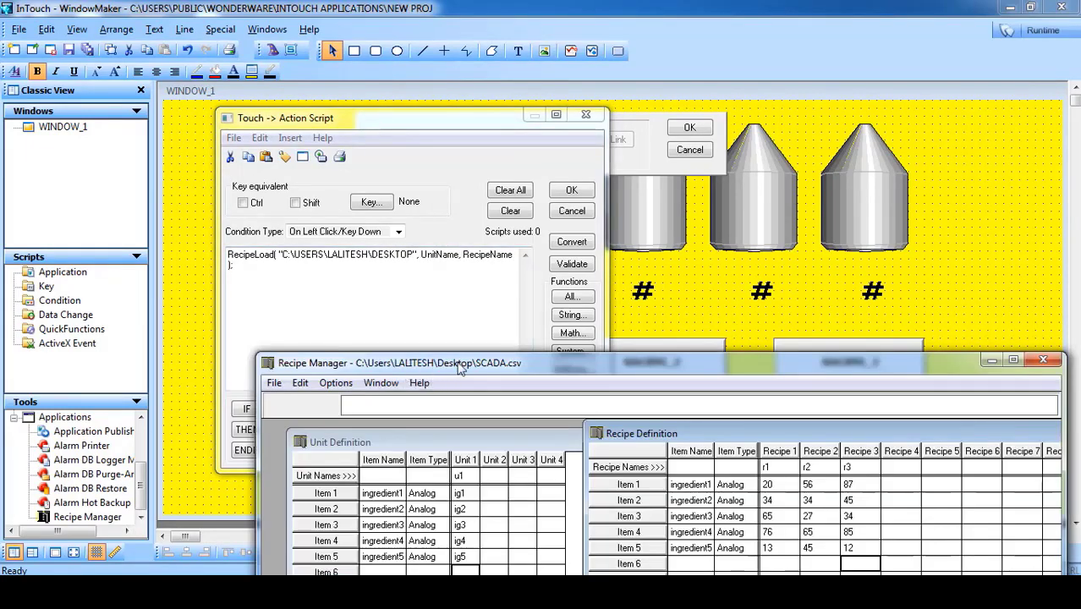
{"action": "left_click", "coordinate": [994, 362]}
{"action": "type", "text": "\\SCADA"}
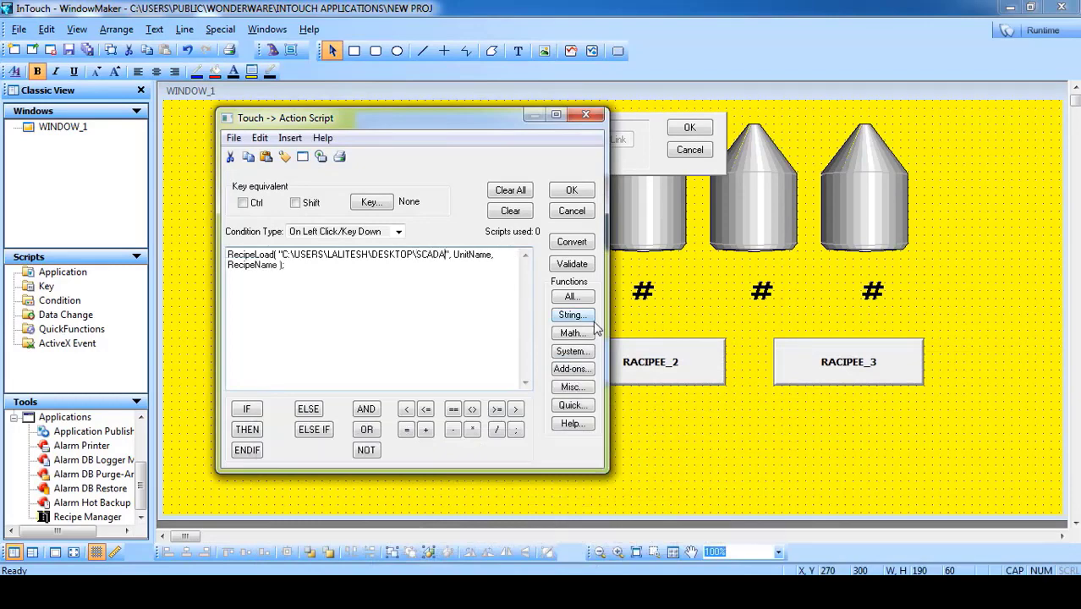
{"action": "type", "text": ".CSV"}
{"action": "left_click", "coordinate": [364, 593]}
{"action": "left_click_drag", "start_coordinate": [429, 363], "coordinate": [410, 281]}
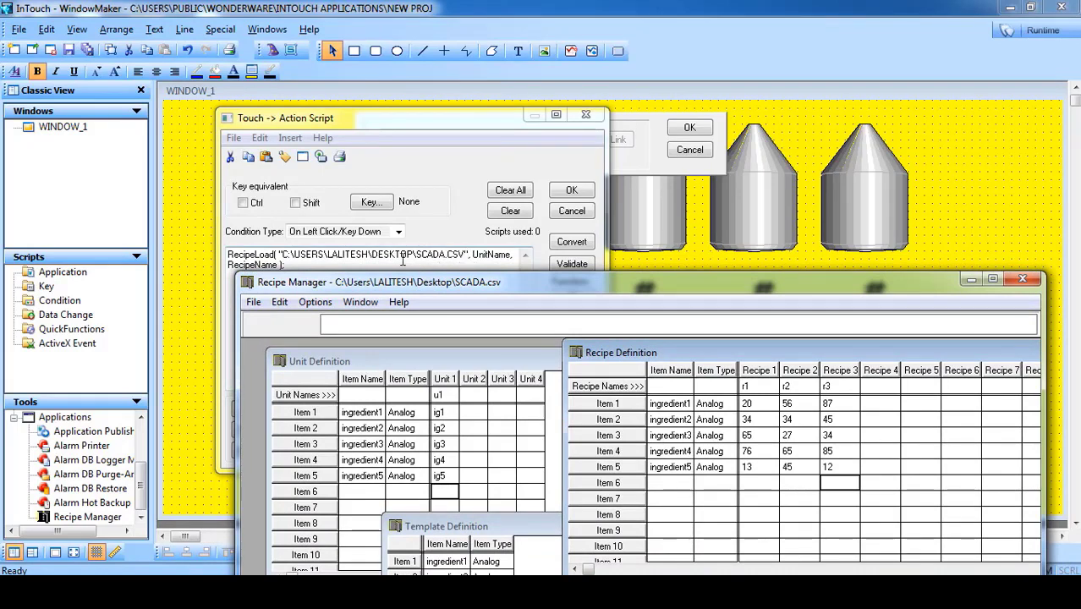
{"action": "left_click", "coordinate": [969, 279]}
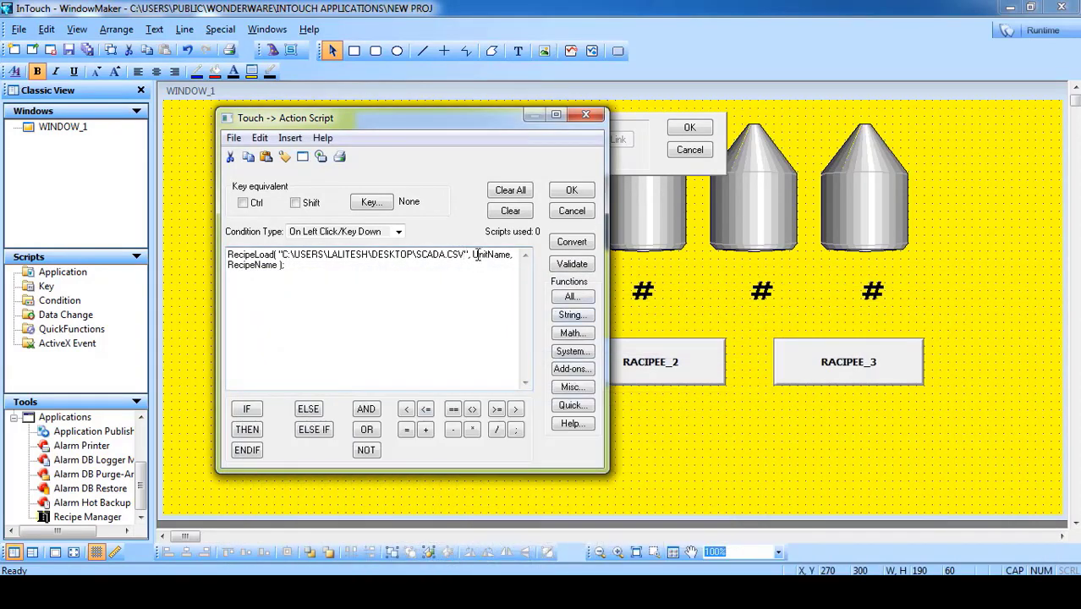
Replace the UnitName argument with "U1", looking up the unit name in the Unit Definition table.
{"action": "left_click_drag", "start_coordinate": [474, 254], "coordinate": [510, 258]}
{"action": "type", "text": "\""}
{"action": "left_click", "coordinate": [442, 591]}
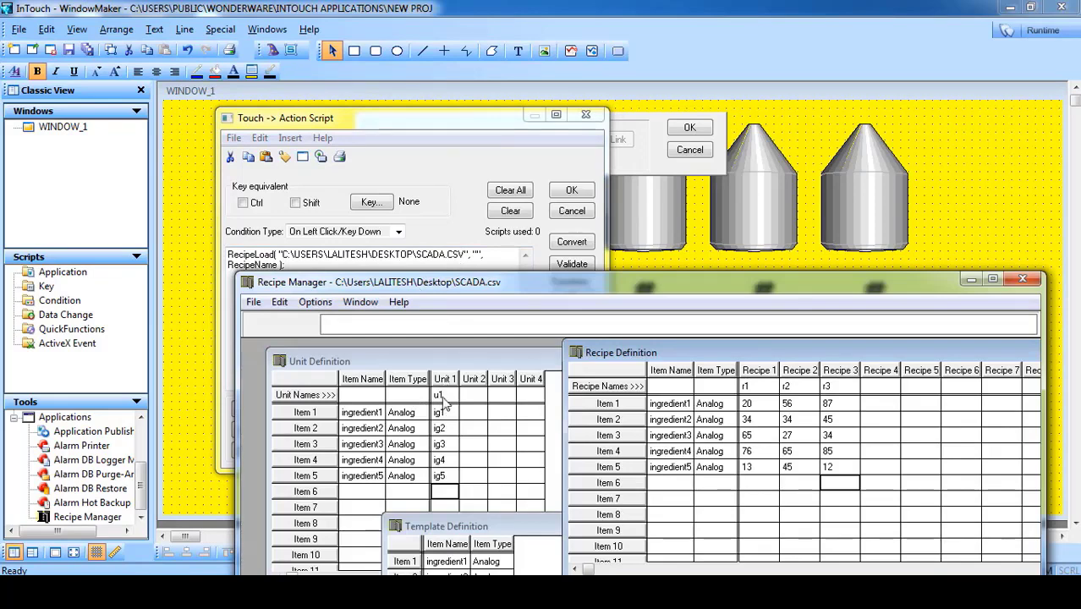
{"action": "left_click", "coordinate": [446, 399]}
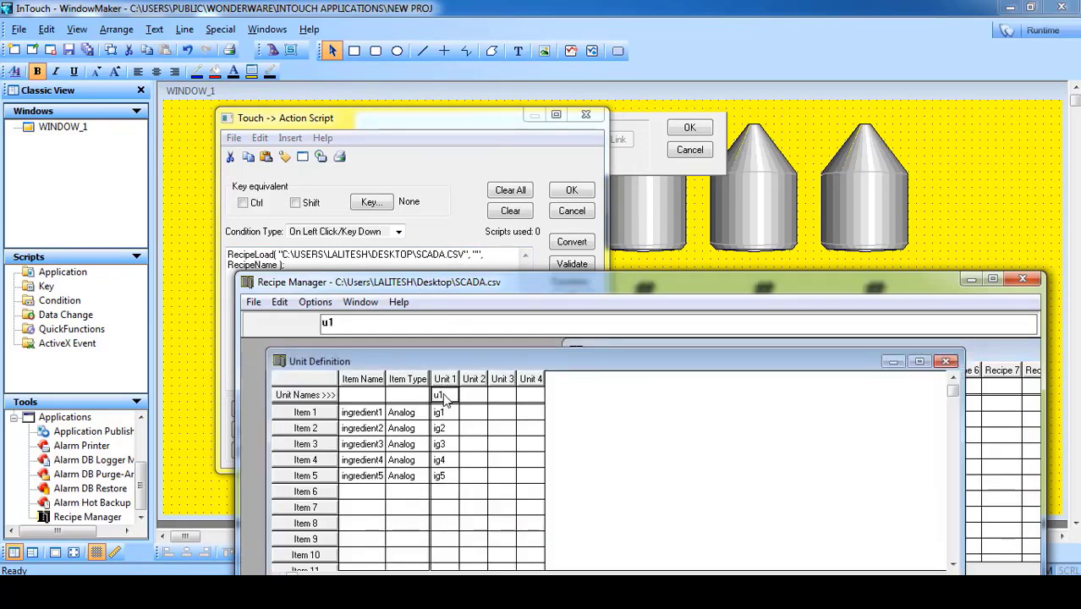
{"action": "left_click", "coordinate": [971, 278]}
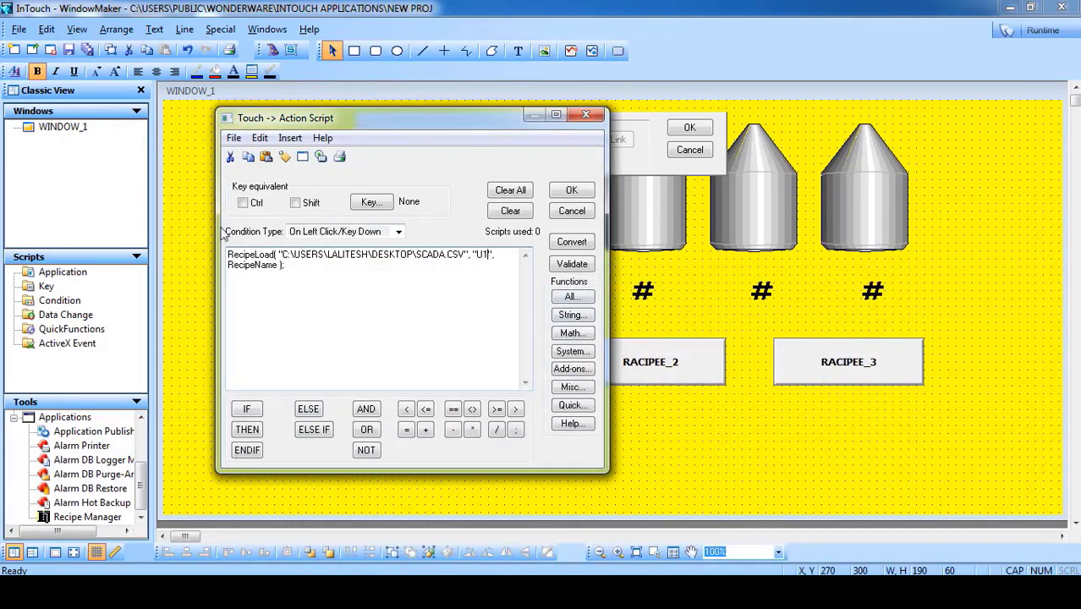
Replace the RecipeName argument with "R1", check it against the Recipe Definition table, and accept the RACIPEE_1 script and its button settings.
{"action": "left_click_drag", "start_coordinate": [228, 264], "coordinate": [276, 265]}
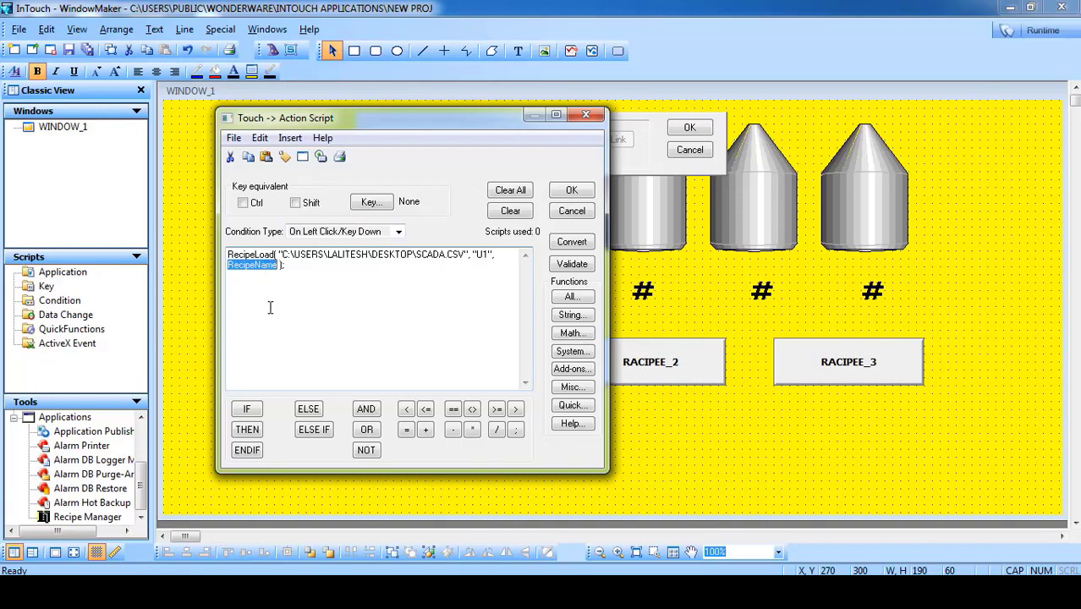
{"action": "type", "text": "\"R1"}
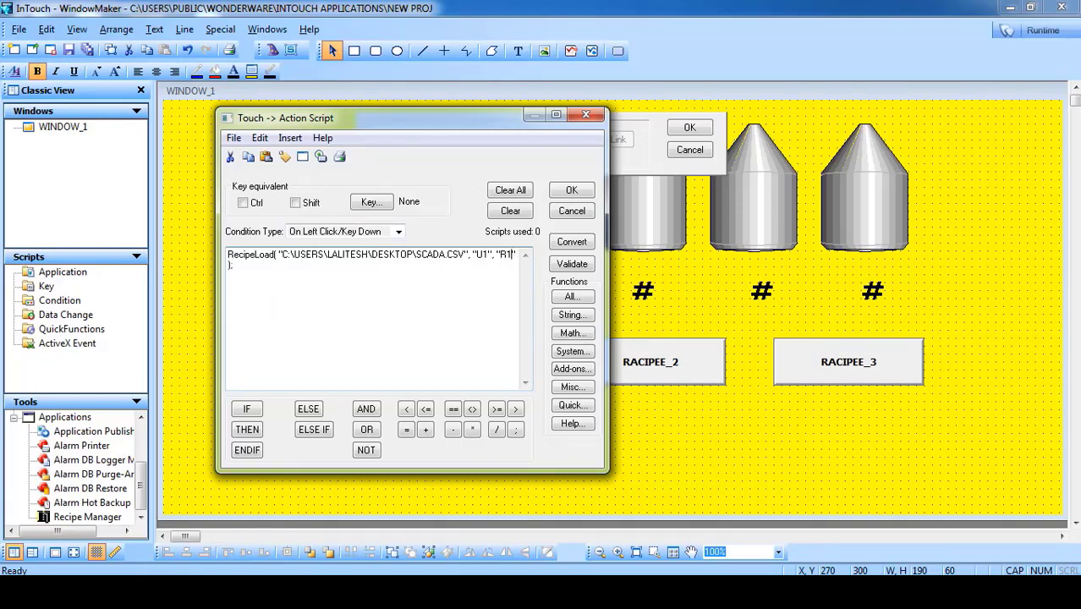
{"action": "left_click", "coordinate": [246, 592]}
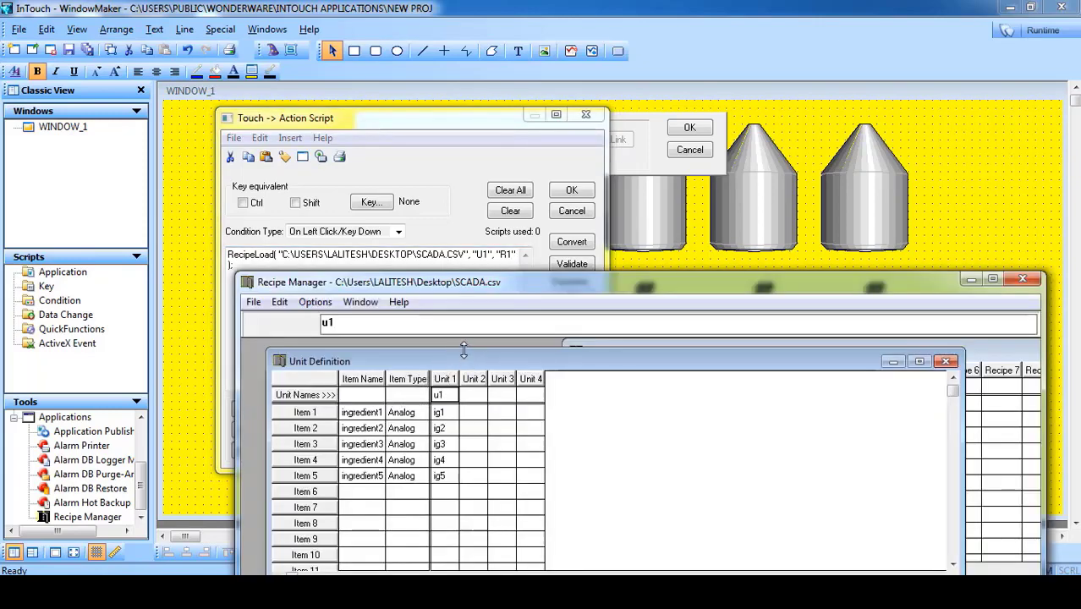
{"action": "left_click_drag", "start_coordinate": [526, 285], "coordinate": [462, 153]}
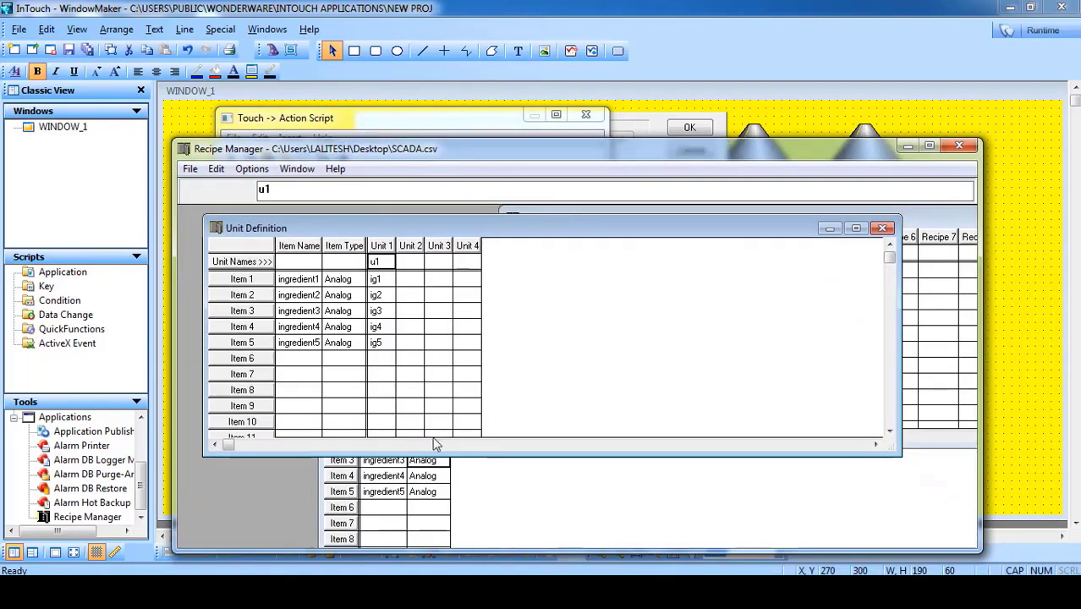
{"action": "left_click", "coordinate": [532, 497]}
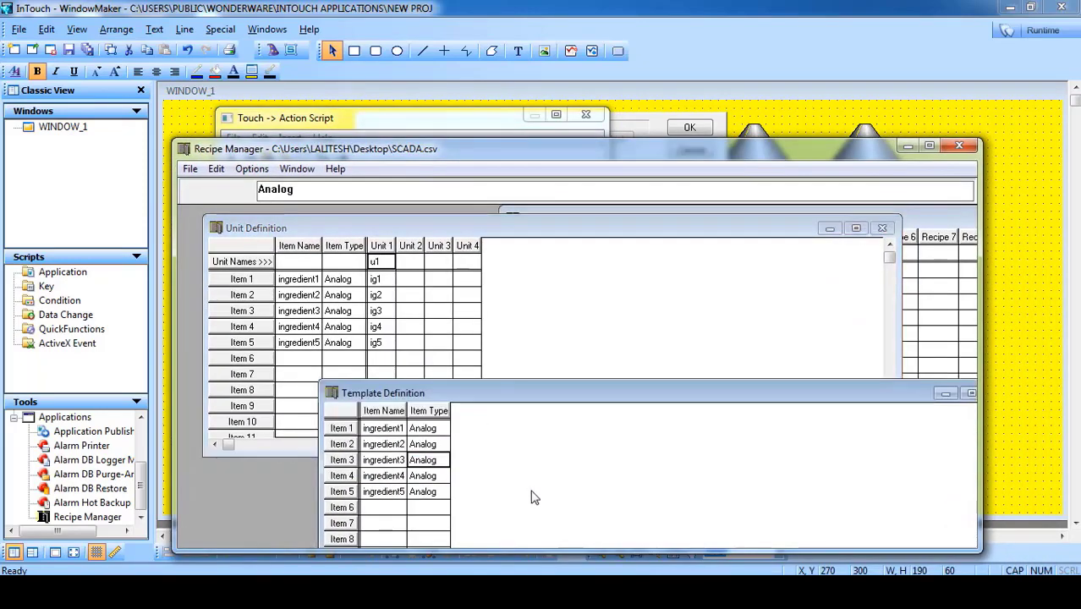
{"action": "left_click", "coordinate": [920, 221]}
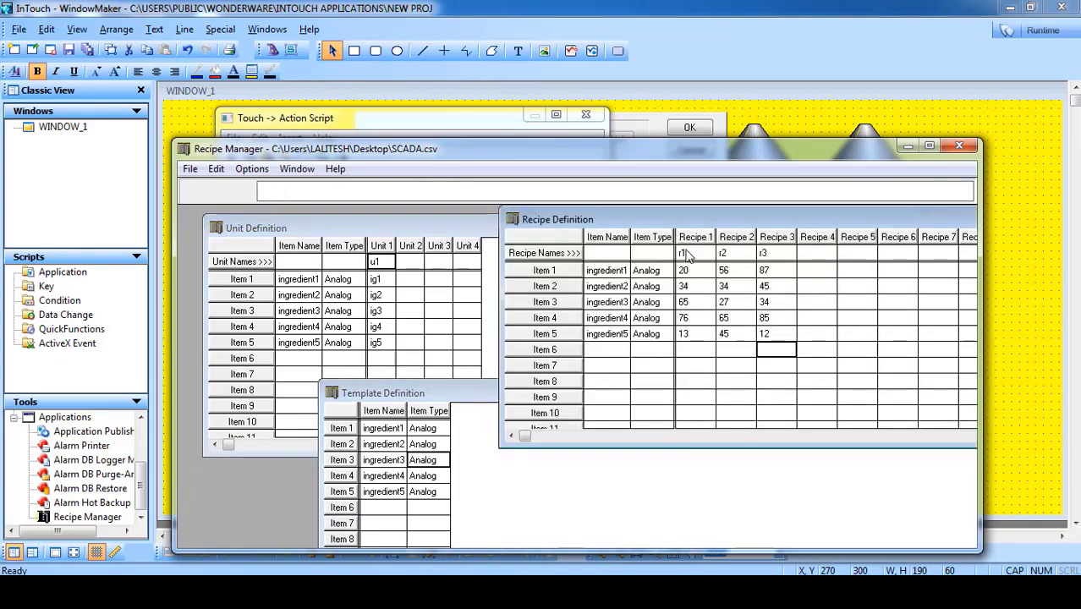
{"action": "left_click", "coordinate": [907, 145]}
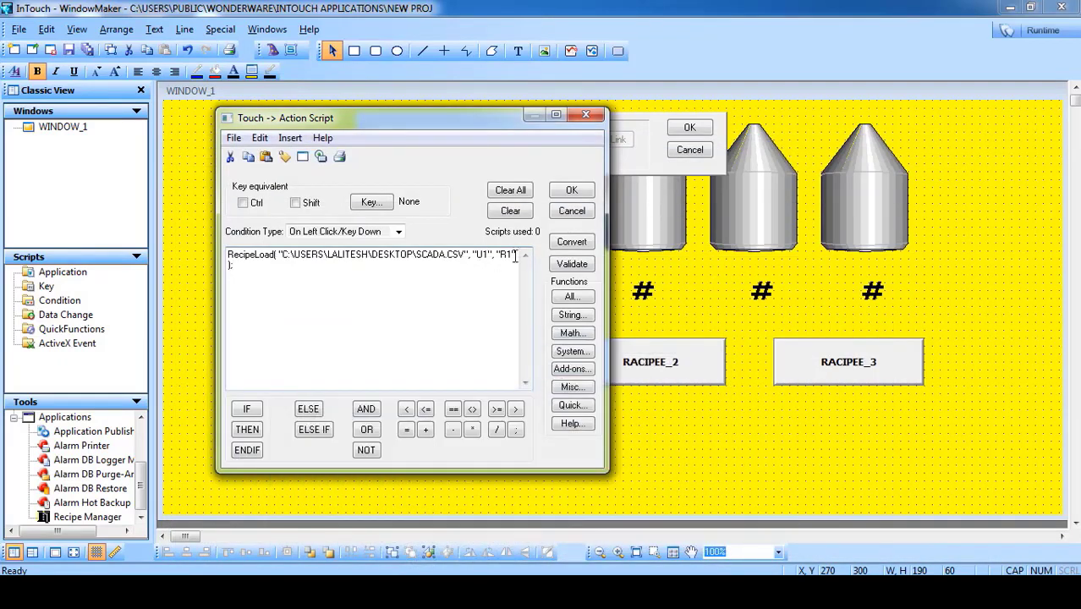
{"action": "left_click", "coordinate": [574, 193]}
{"action": "left_click", "coordinate": [678, 131]}
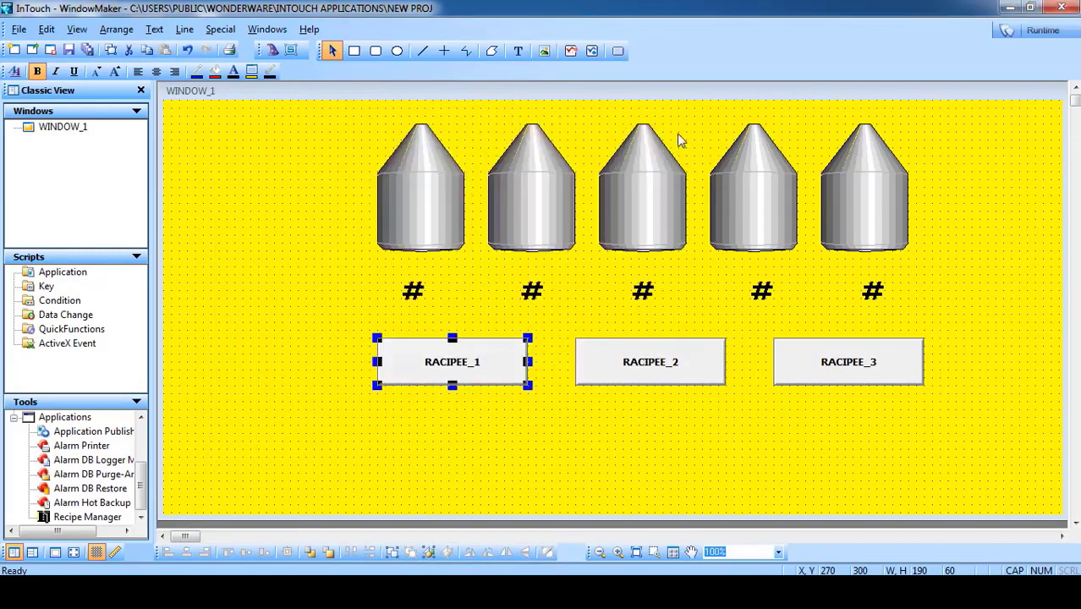
Give the RACIPEE_2 button a left-click action script that runs RecipeLoad with the desktop SCADA.CSV file, "U1" and "R2".
{"action": "double_click", "coordinate": [668, 370]}
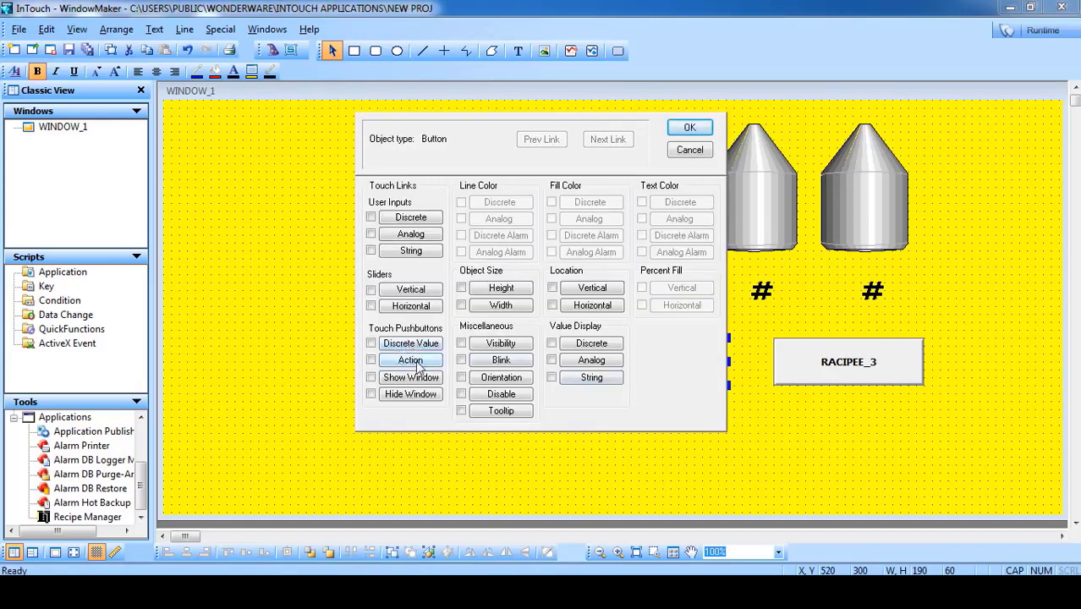
{"action": "left_click", "coordinate": [411, 360]}
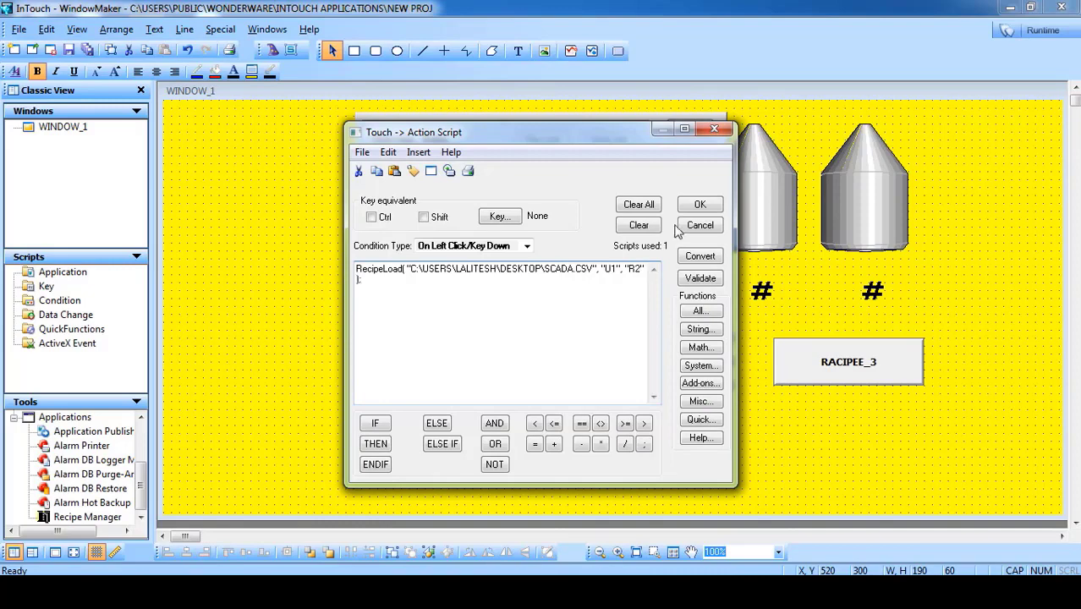
{"action": "left_click", "coordinate": [700, 204]}
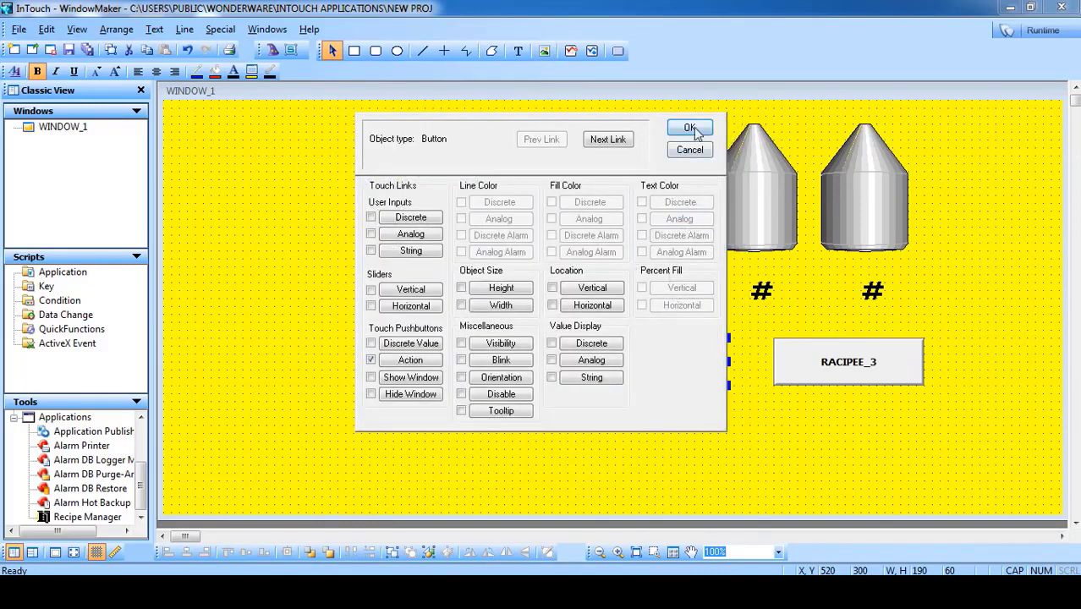
{"action": "left_click", "coordinate": [690, 128]}
Give the RACIPEE_3 button a left-click action script that runs RecipeLoad with the desktop SCADA.CSV file, "U1" and "R3".
{"action": "double_click", "coordinate": [806, 357]}
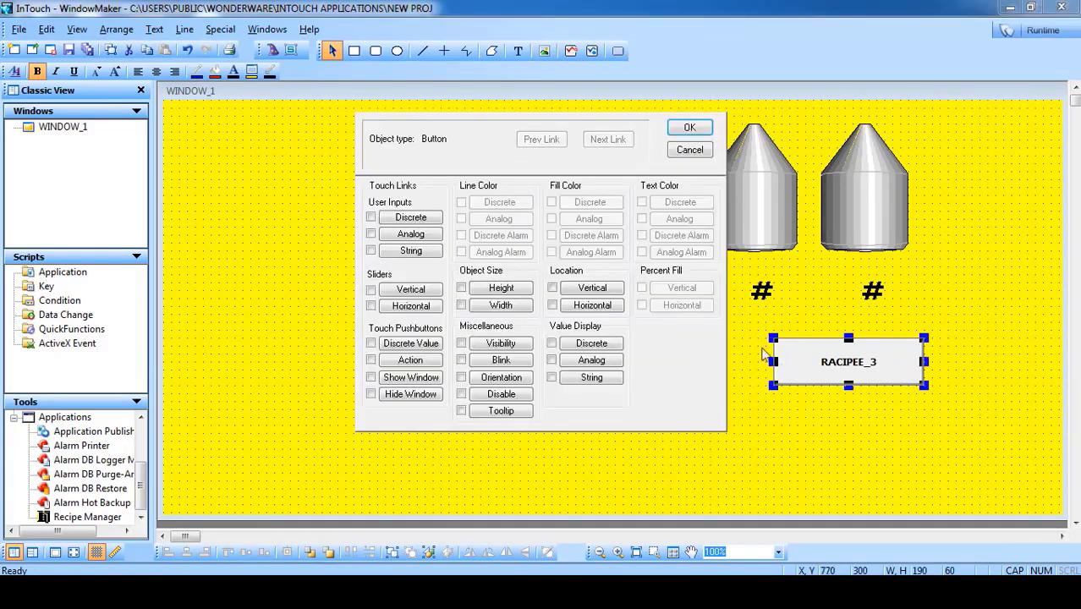
{"action": "left_click", "coordinate": [411, 361]}
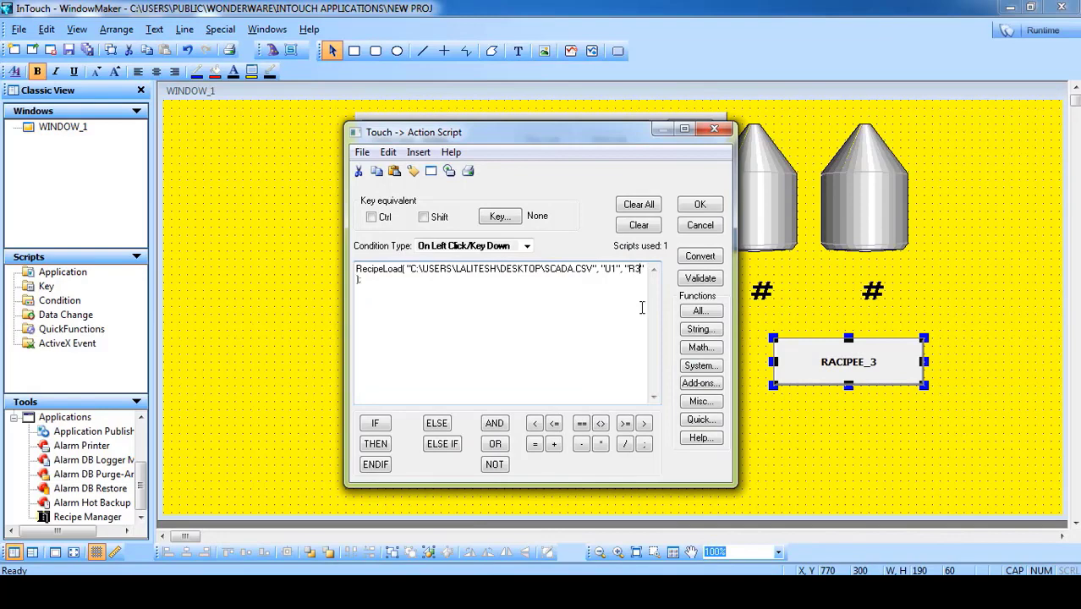
{"action": "left_click", "coordinate": [699, 206]}
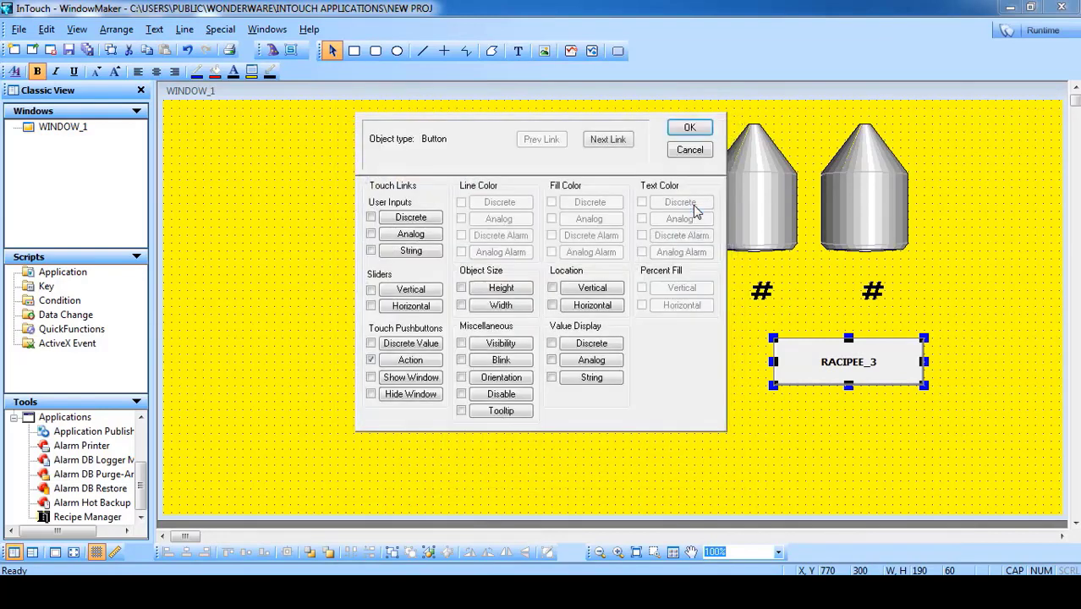
{"action": "left_click", "coordinate": [692, 129]}
{"action": "left_click", "coordinate": [286, 265]}
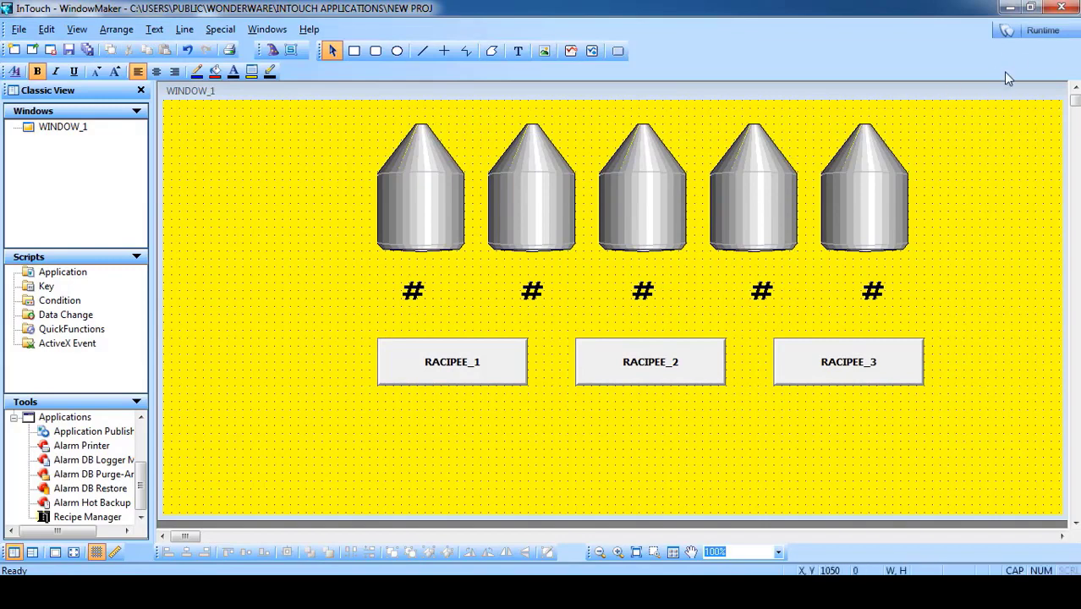
Switch to runtime, load RACIPEE_1, and compare the tank values with the r1 column in Recipe Manager's Recipe Definition table.
{"action": "left_click", "coordinate": [1021, 31]}
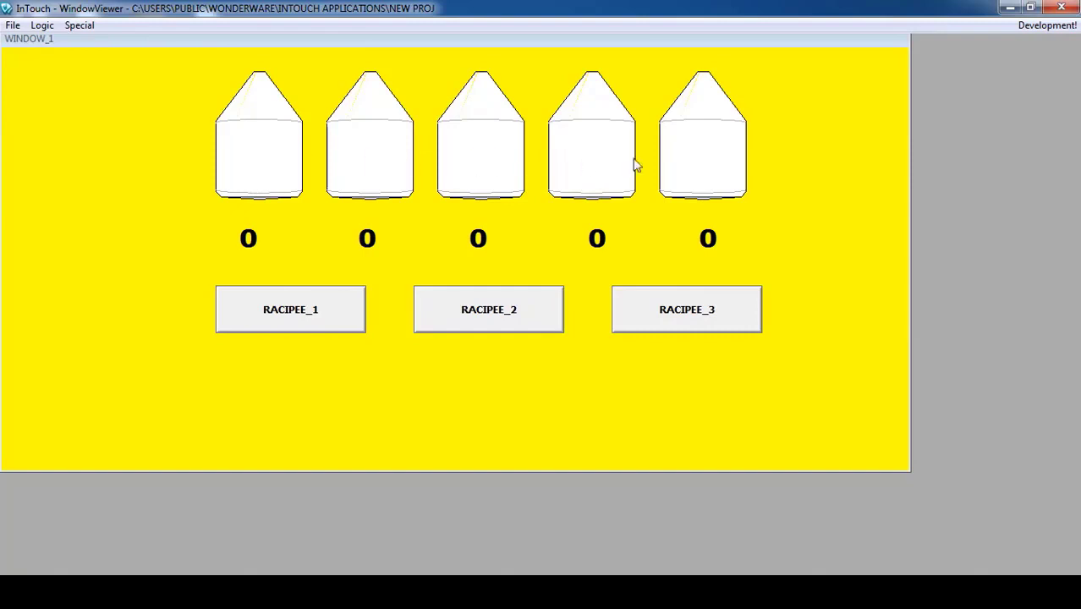
{"action": "left_click", "coordinate": [262, 306]}
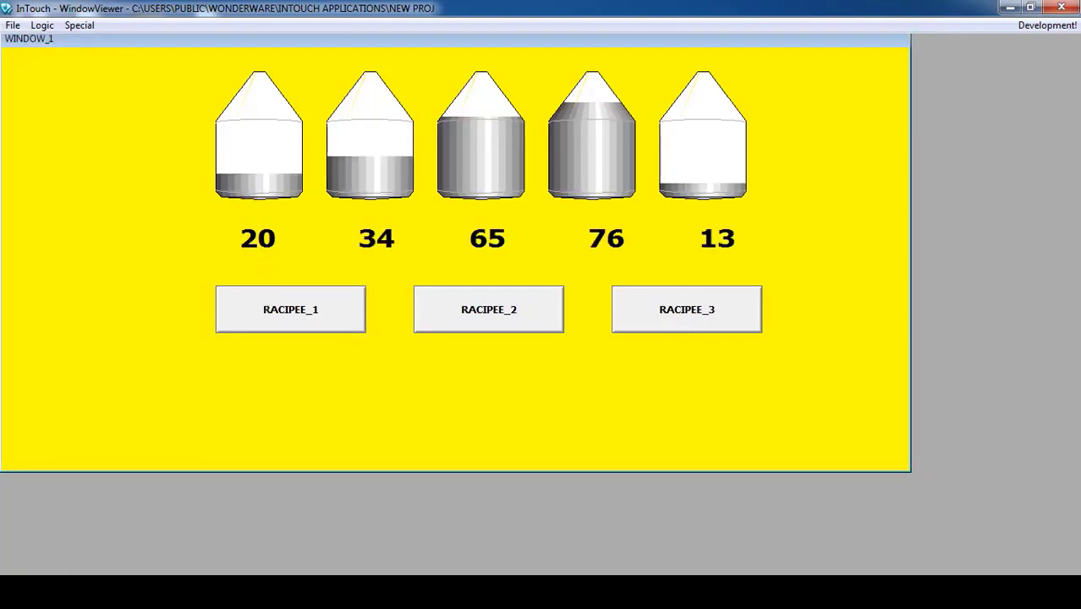
{"action": "left_click", "coordinate": [433, 592]}
{"action": "left_click_drag", "start_coordinate": [402, 150], "coordinate": [252, 352]}
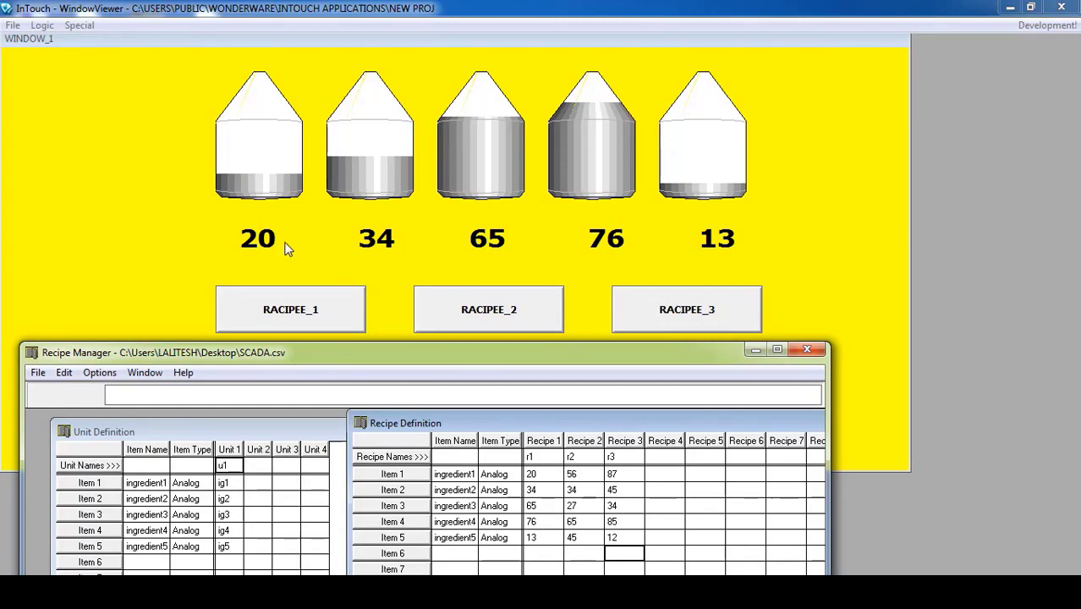
Load RACIPEE_2 and RACIPEE_3 in turn, comparing the tank values with the r2 and r3 columns, and minimize Recipe Manager.
{"action": "left_click", "coordinate": [482, 309]}
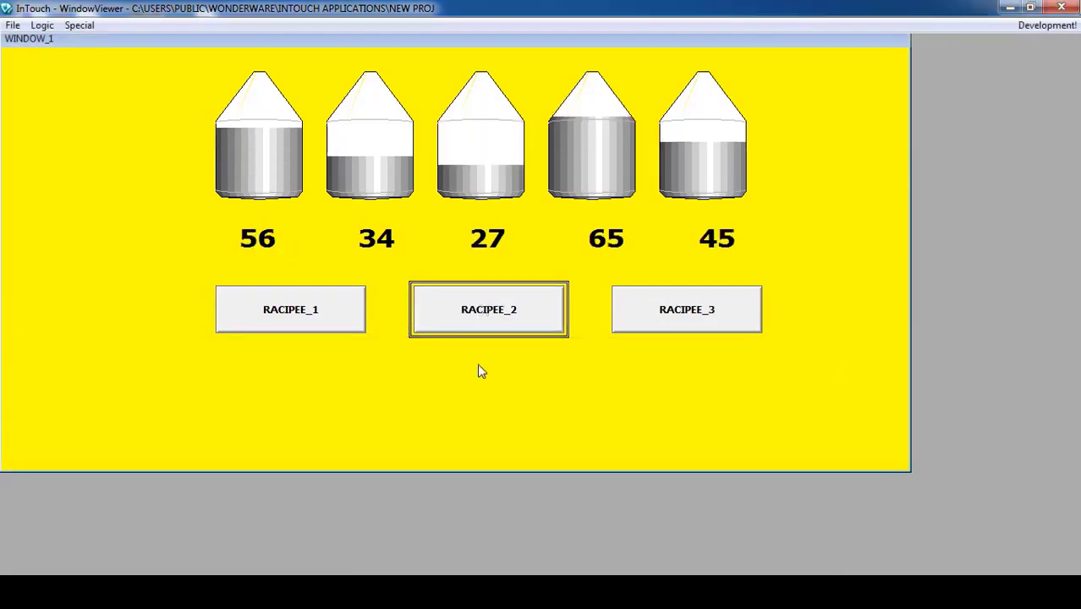
{"action": "key", "text": "alt+Tab"}
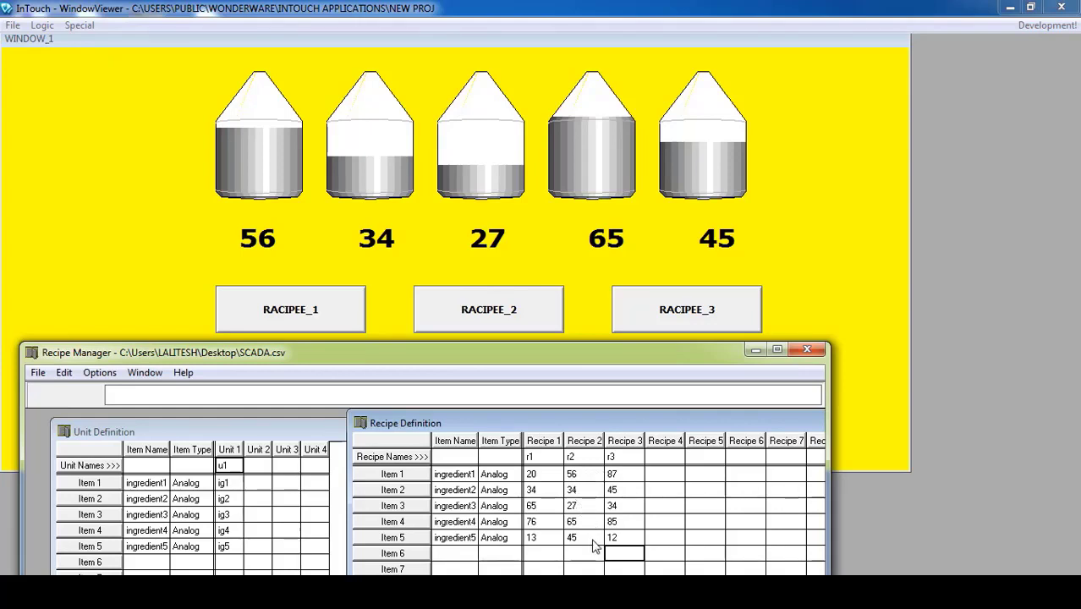
{"action": "left_click", "coordinate": [628, 296]}
{"action": "left_click", "coordinate": [657, 307]}
{"action": "left_click", "coordinate": [656, 307]}
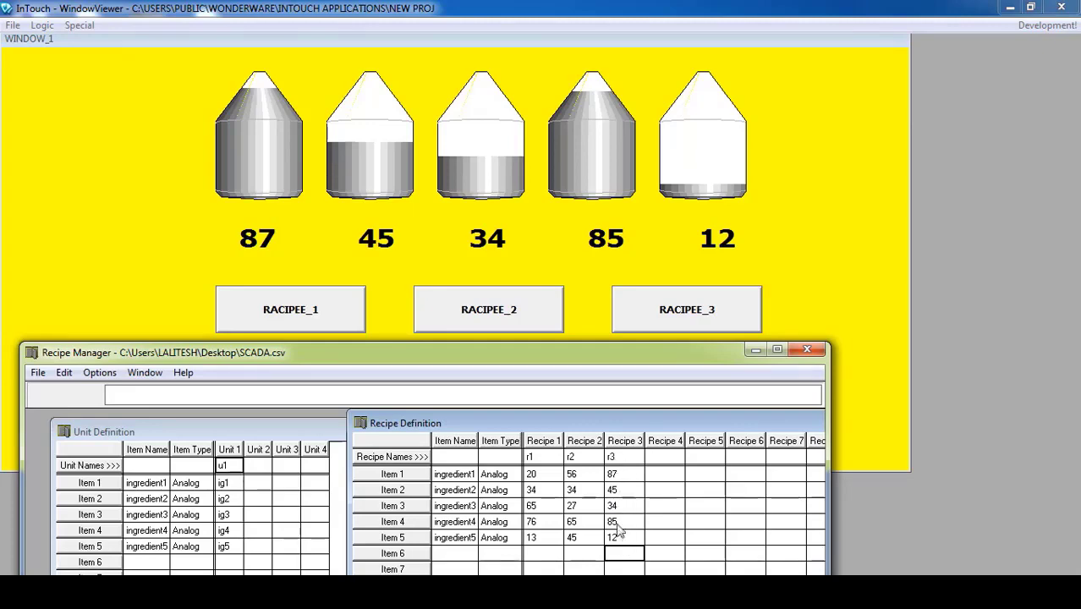
{"action": "left_click", "coordinate": [755, 350]}
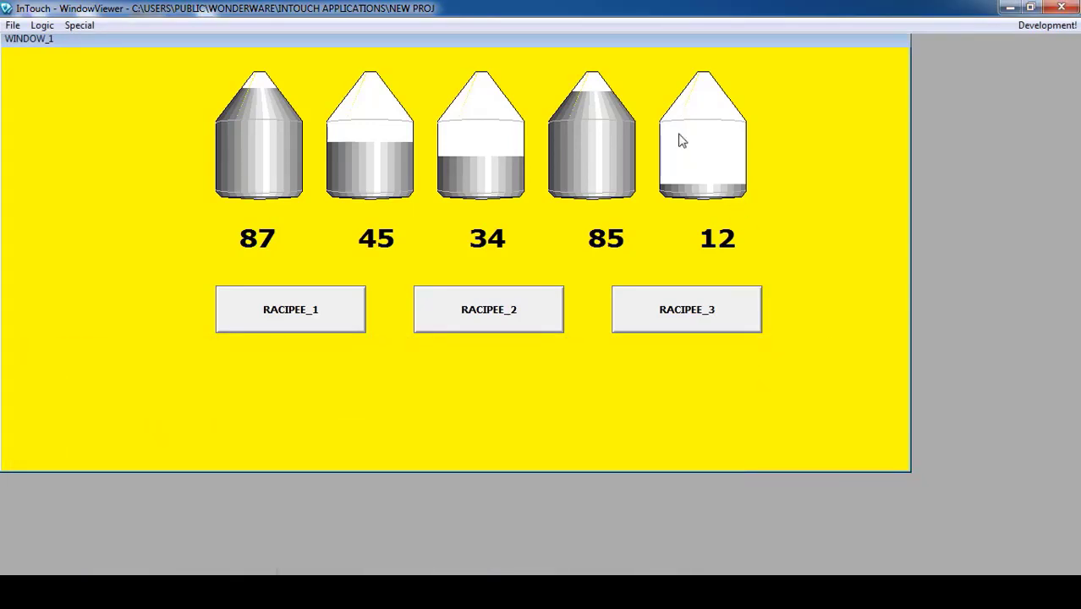
Test switching repeatedly among RACIPEE_1, RACIPEE_2 and RACIPEE_3 in runtime, and return to the development environment.
{"action": "left_click", "coordinate": [562, 306]}
{"action": "left_click", "coordinate": [279, 315]}
{"action": "left_click", "coordinate": [453, 317]}
{"action": "left_click", "coordinate": [666, 334]}
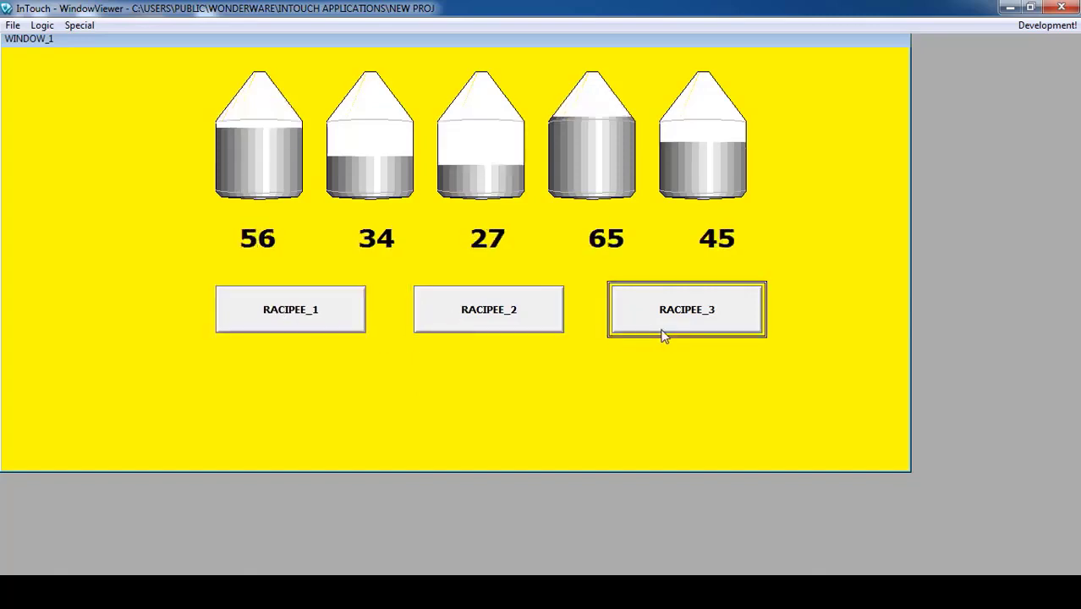
{"action": "left_click", "coordinate": [536, 324]}
{"action": "left_click", "coordinate": [328, 321]}
{"action": "left_click", "coordinate": [495, 321]}
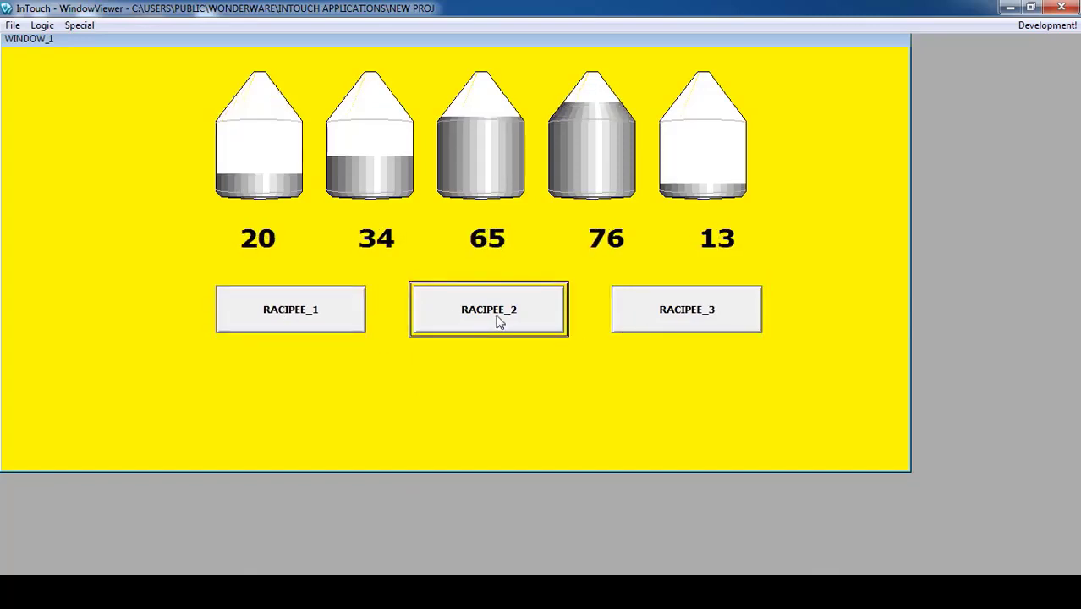
{"action": "left_click", "coordinate": [664, 321]}
{"action": "left_click", "coordinate": [522, 313]}
{"action": "left_click", "coordinate": [315, 316]}
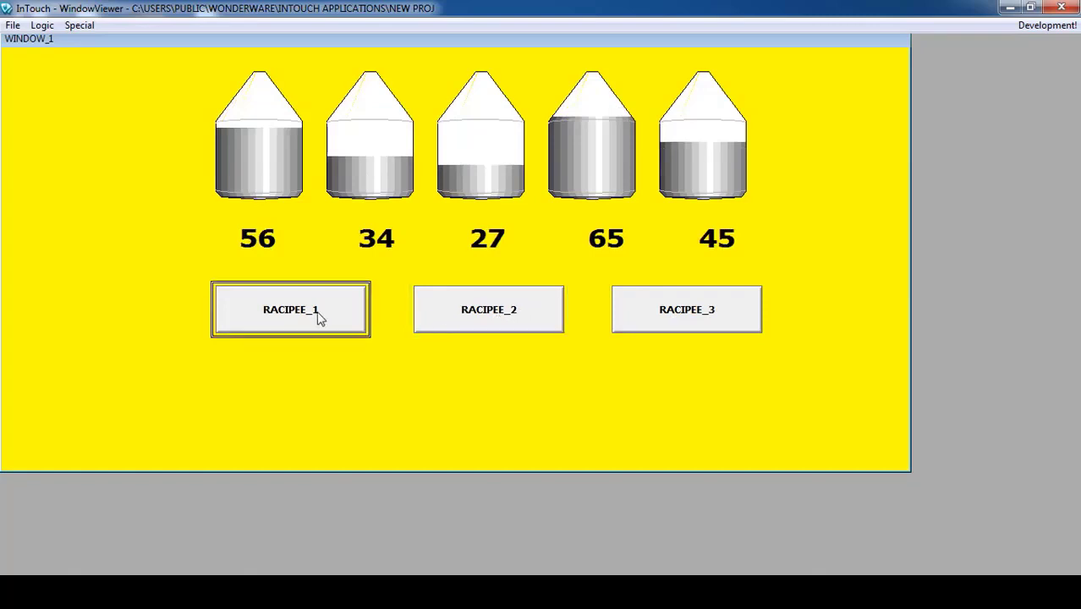
{"action": "left_click", "coordinate": [1035, 28]}
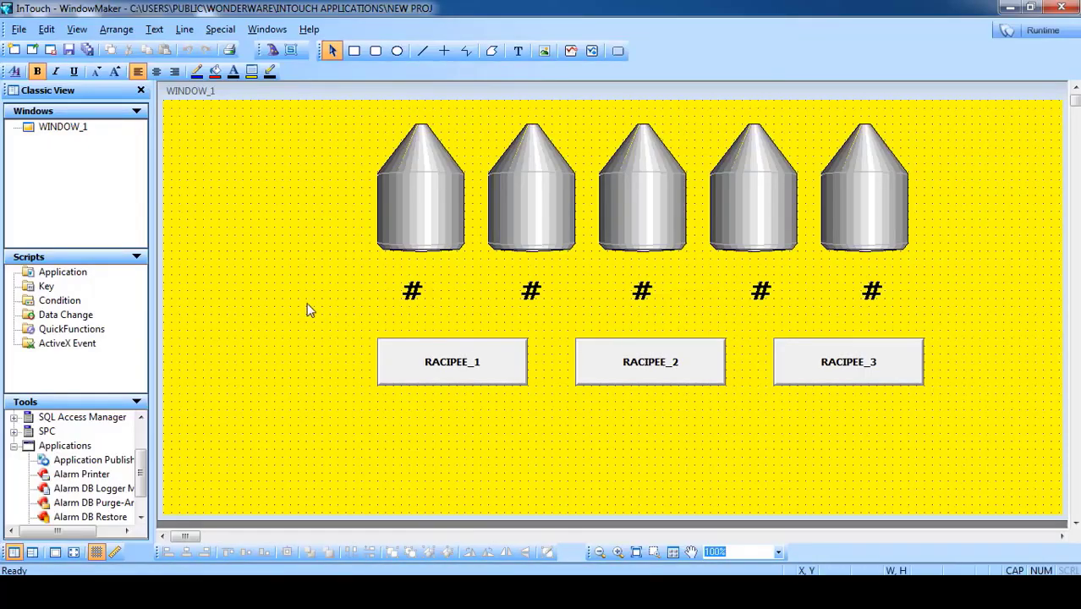